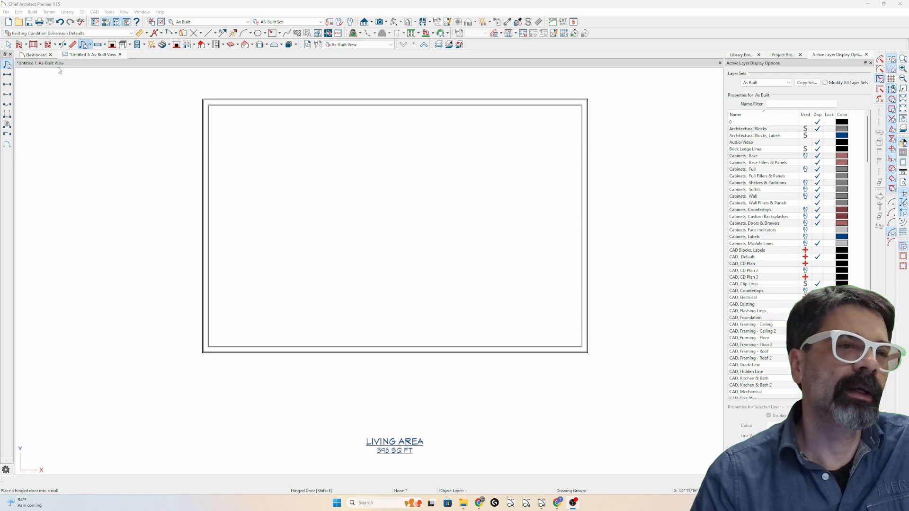
# Place a bifold door in the upper wall of the living area and set its door style to Glass Panel.
pyautogui.click(90, 46)
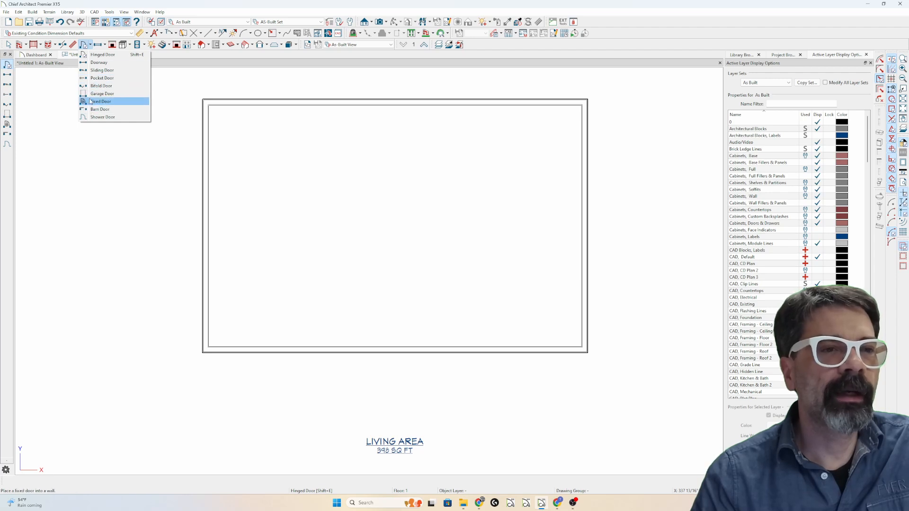
pyautogui.click(97, 85)
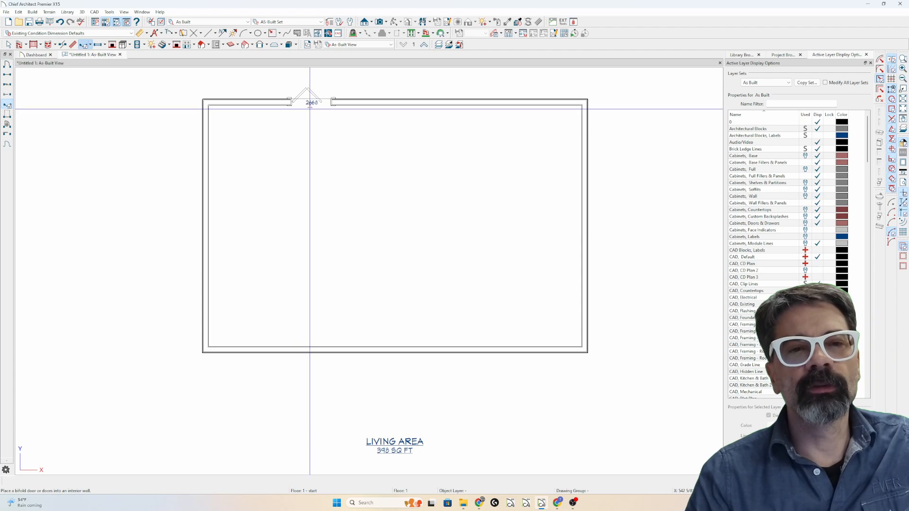
pyautogui.doubleClick(310, 99)
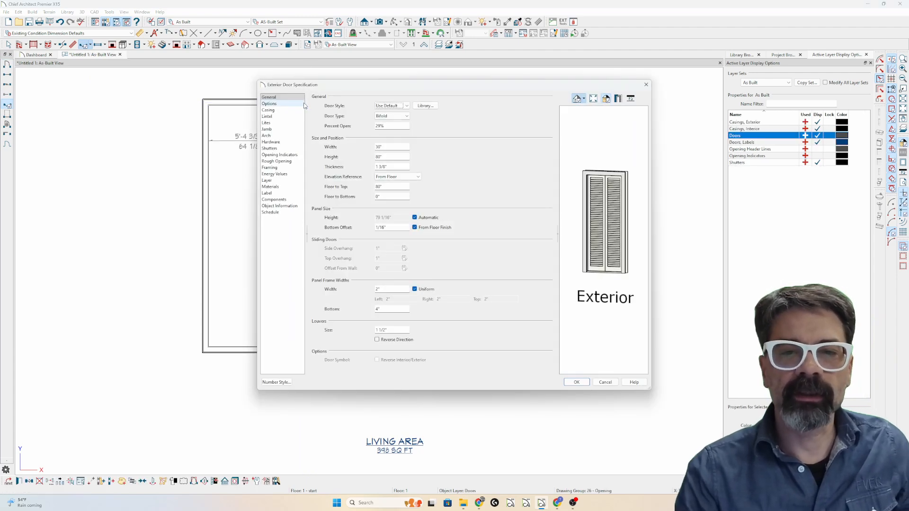
pyautogui.click(392, 106)
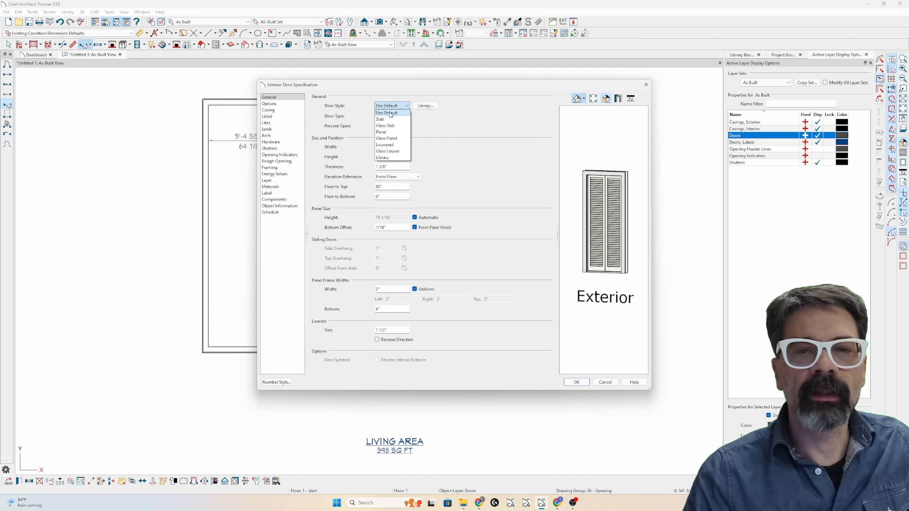
pyautogui.click(390, 140)
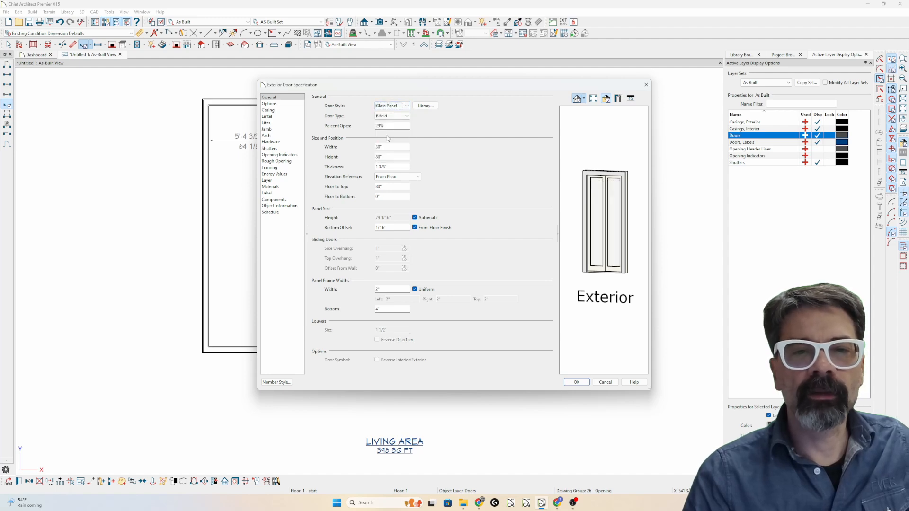
# Set the bifold door's height to 60 inches and its floor-to-top distance to 20 inches.
pyautogui.moveTo(382, 156); pyautogui.dragTo(357, 157)
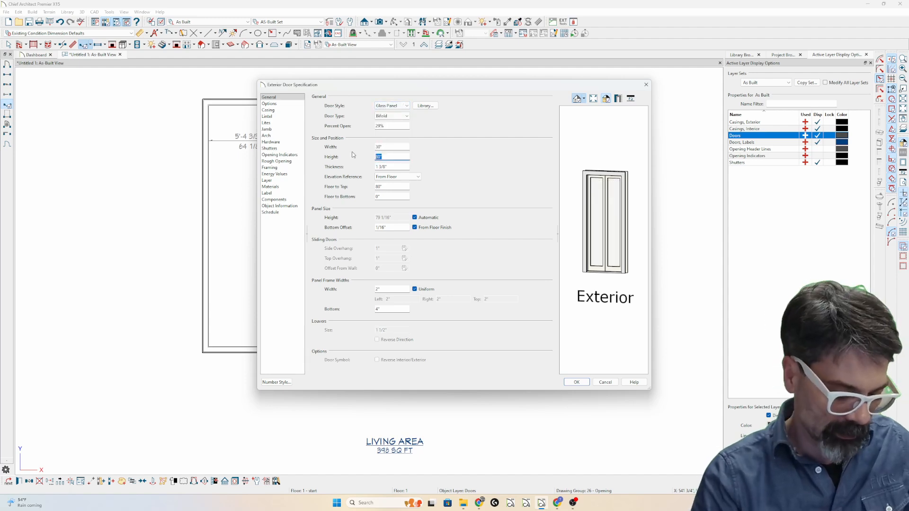
pyautogui.write('60')
pyautogui.press('Tab')
pyautogui.press('Tab')
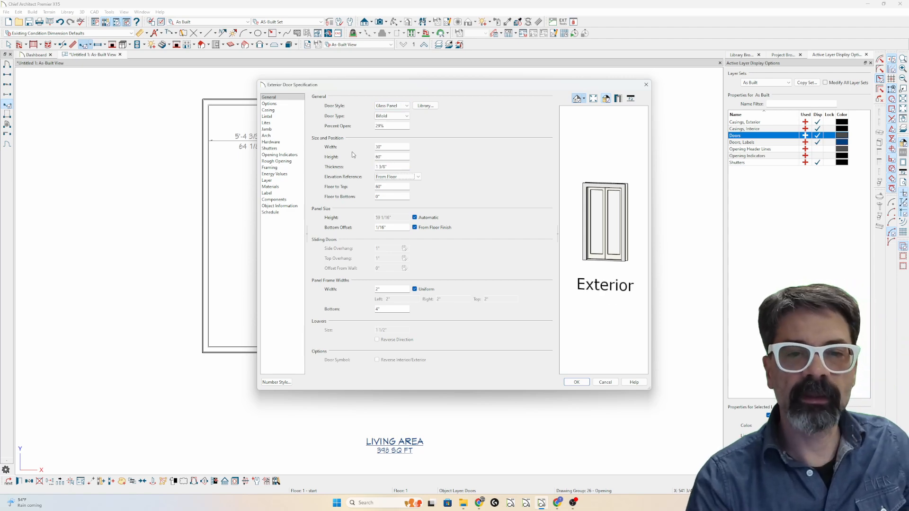
pyautogui.press('Tab')
pyautogui.write('20')
pyautogui.press('Tab')
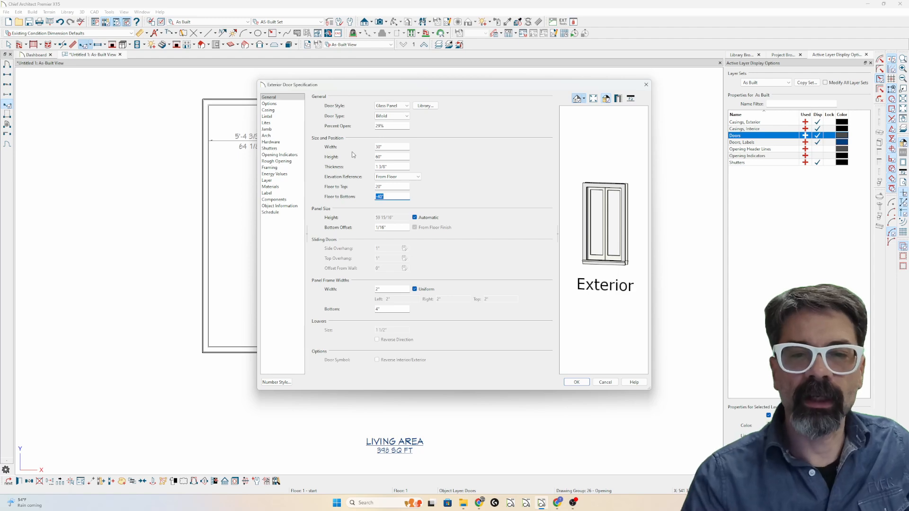
pyautogui.press('Return')
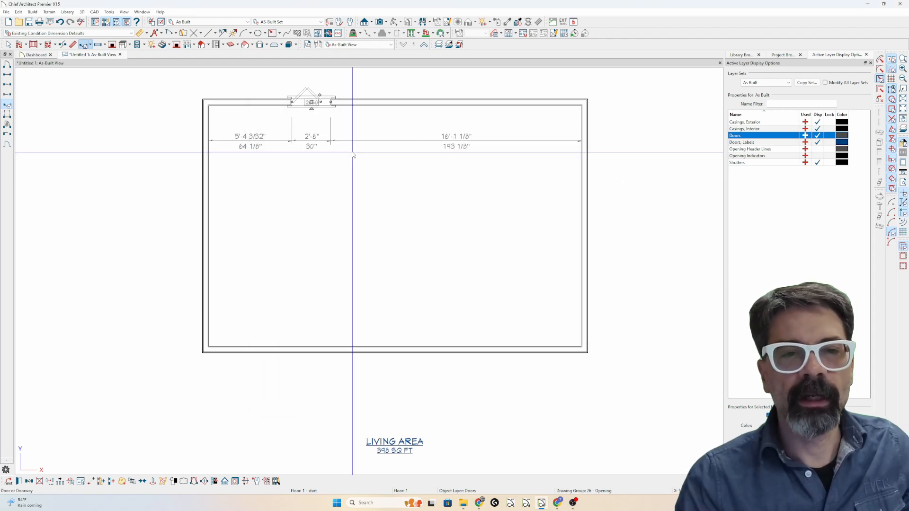
pyautogui.press('Escape')
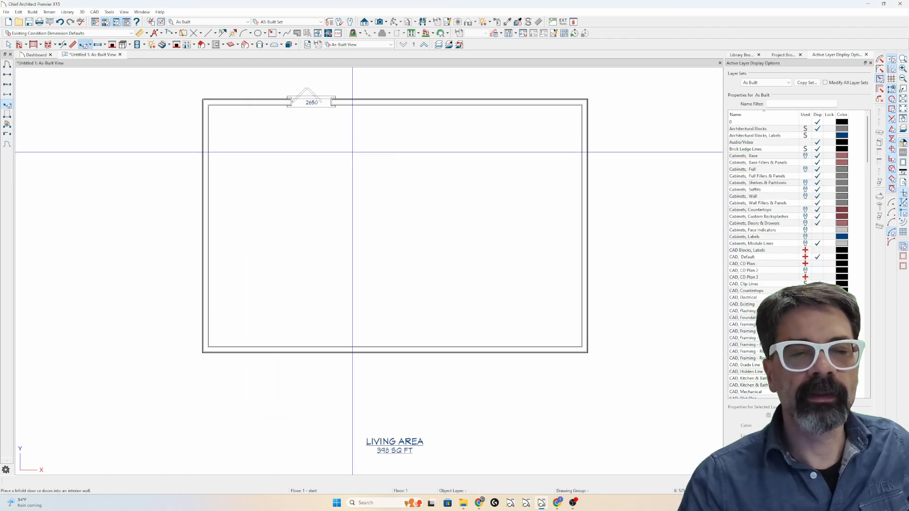
# Create a perspective full overview of the model and orbit it to show the wall containing the bifold door.
pyautogui.press('F9')
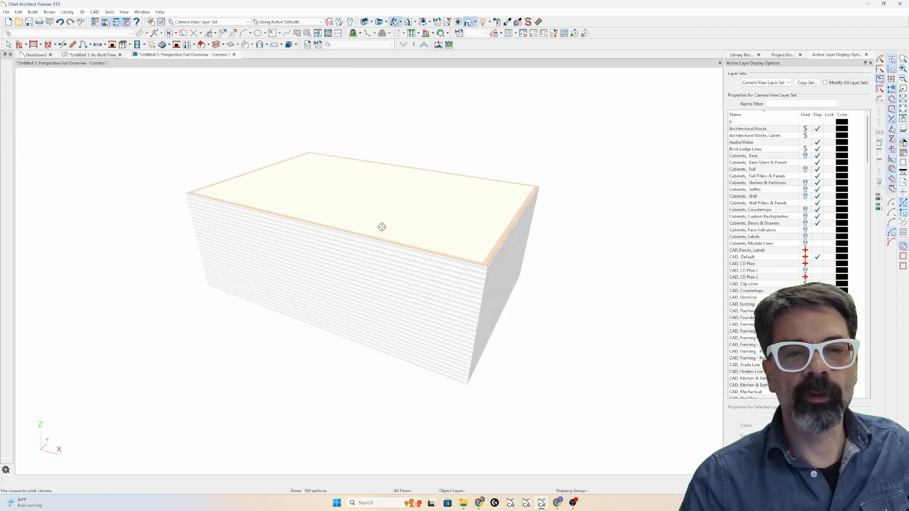
pyautogui.moveTo(379, 227); pyautogui.dragTo(205, 208)
pyautogui.press('space')
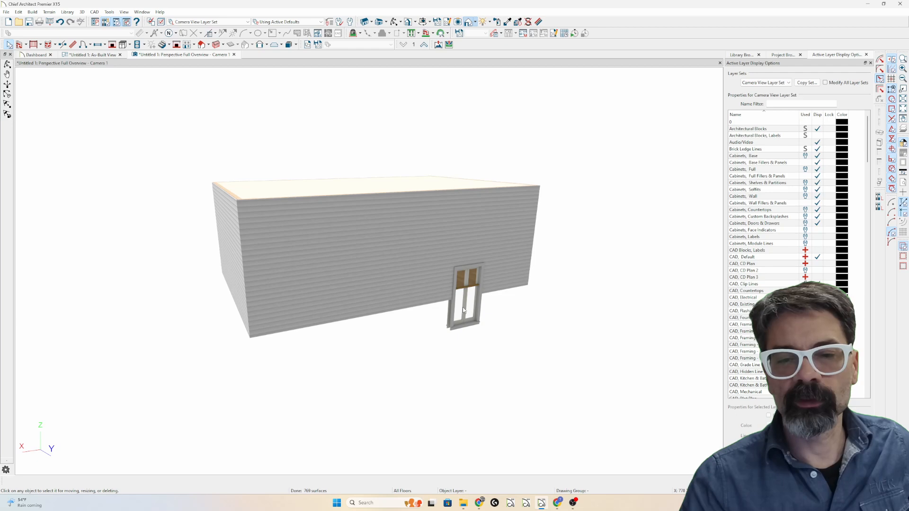
# Raise the bifold door by setting its floor-to-bottom distance to 20 inches.
pyautogui.click(462, 310)
pyautogui.hotkey('ctrl', 'e')
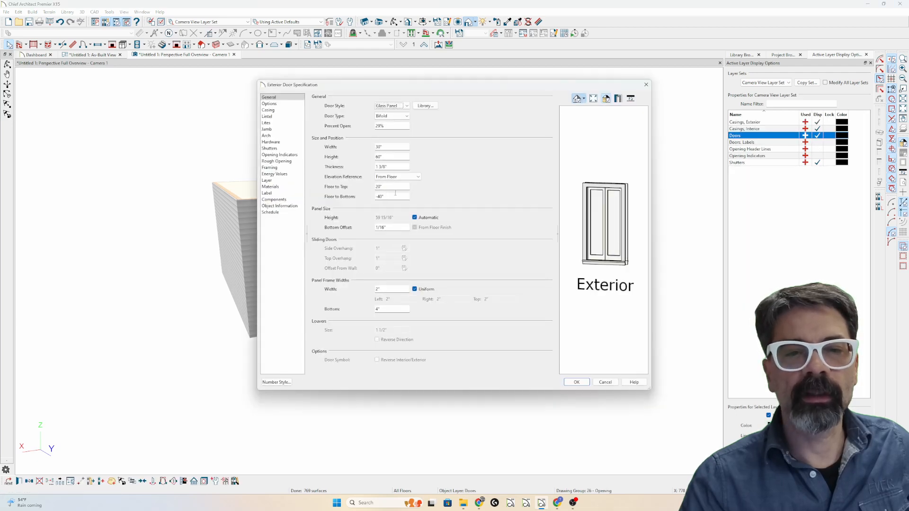
pyautogui.moveTo(395, 195); pyautogui.dragTo(348, 199)
pyautogui.press('Tab')
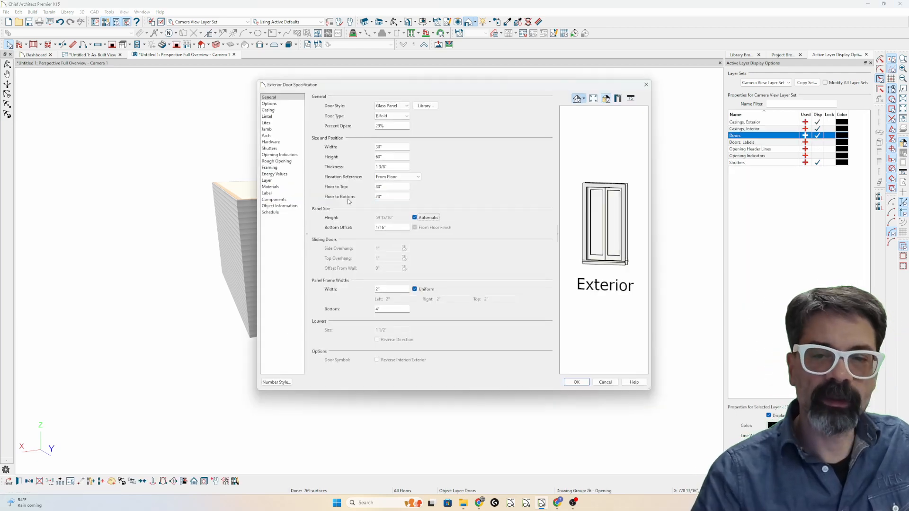
pyautogui.press('Return')
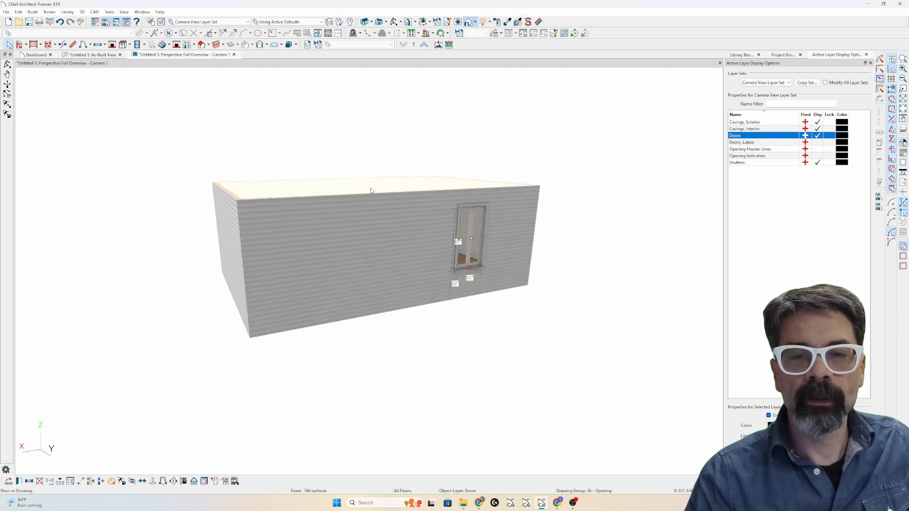
pyautogui.press('Escape')
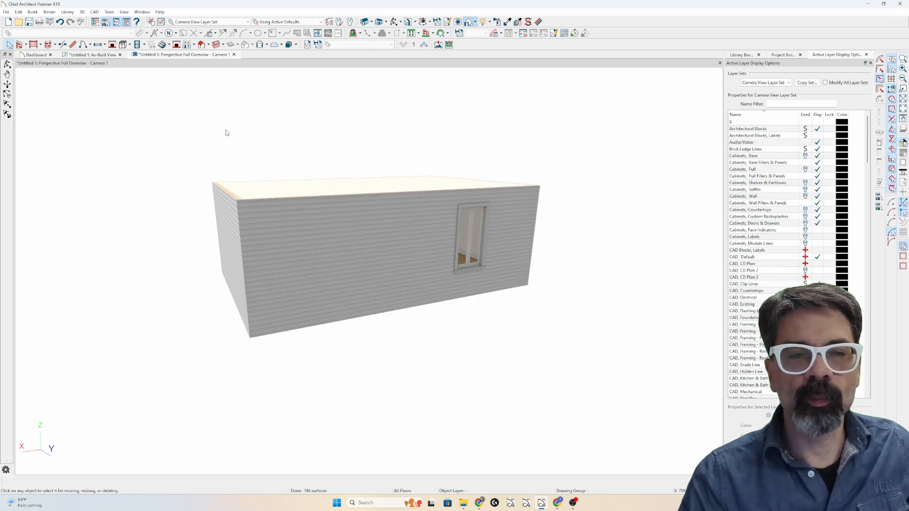
# Return to the As-Built plan view and tile it side by side with the perspective overview.
pyautogui.click(101, 55)
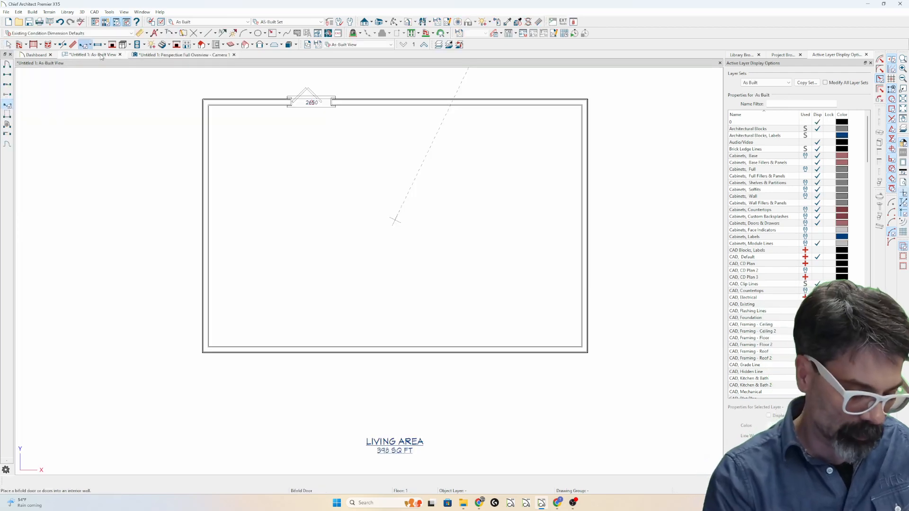
pyautogui.hotkey('shift', 't')
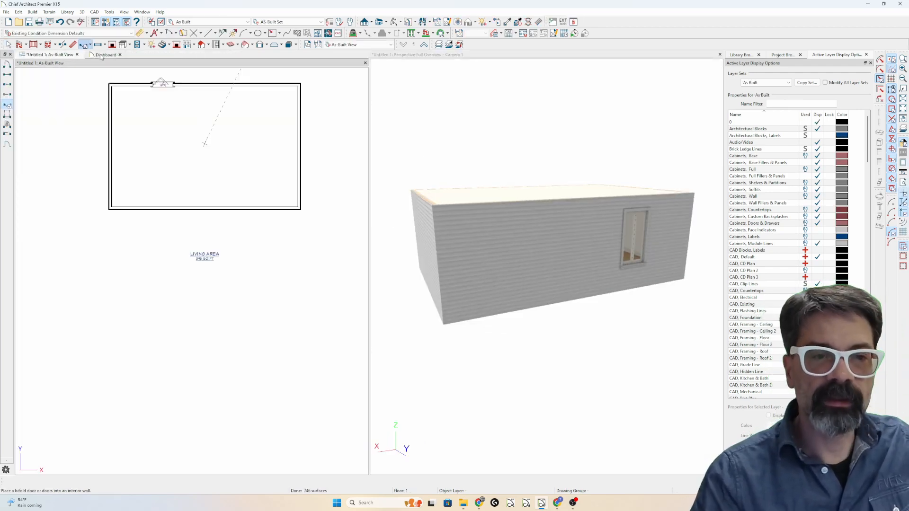
pyautogui.scroll(5, 208, 123)
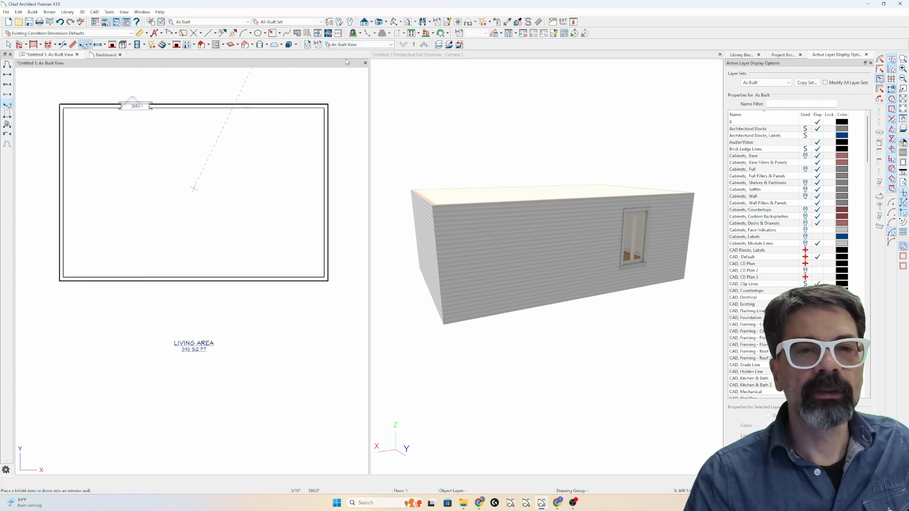
# Place a door schedule below the living area plan and a window schedule beneath it.
pyautogui.click(515, 33)
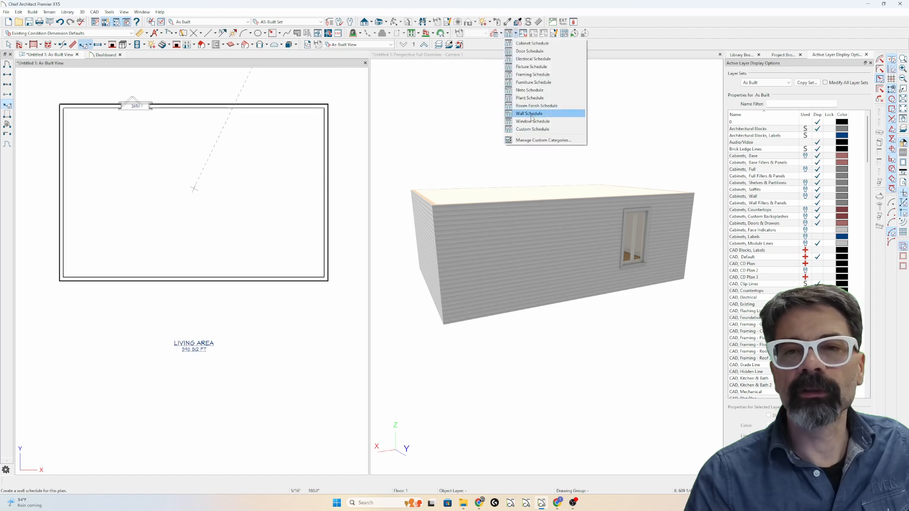
pyautogui.click(529, 50)
pyautogui.click(41, 362)
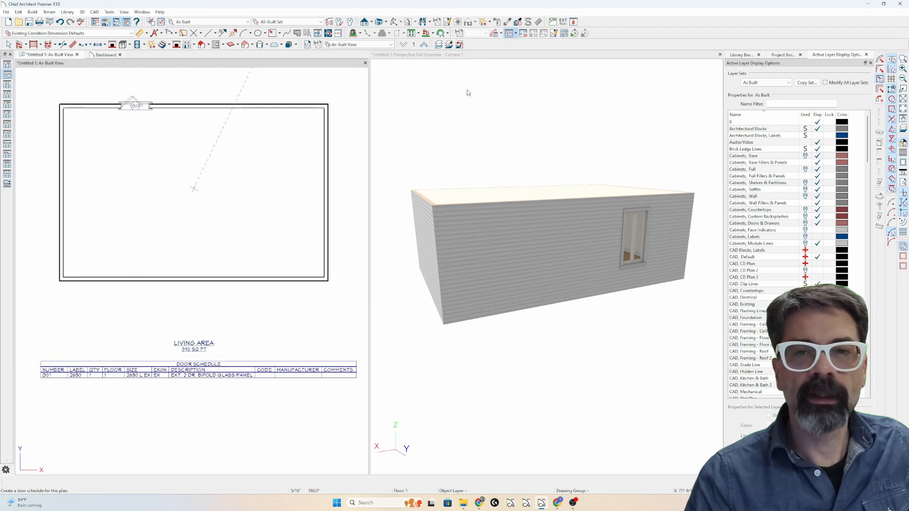
pyautogui.click(517, 33)
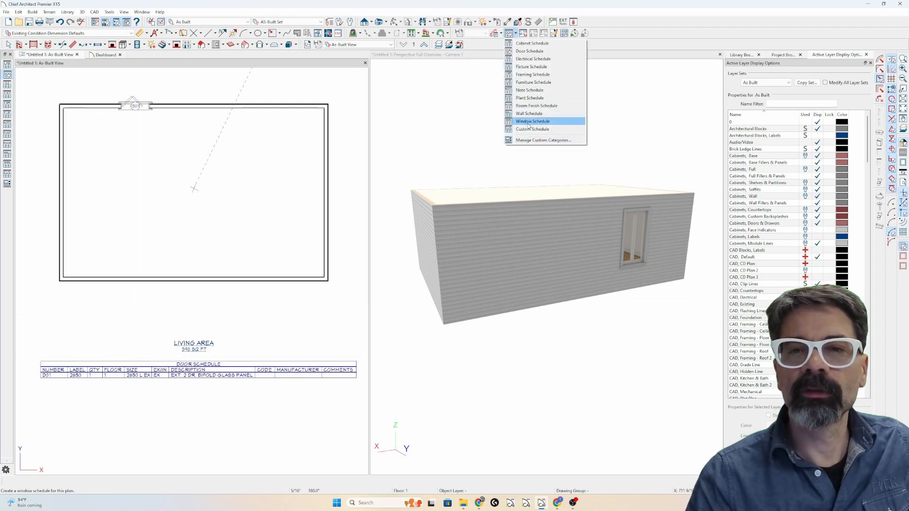
pyautogui.click(526, 124)
pyautogui.click(53, 395)
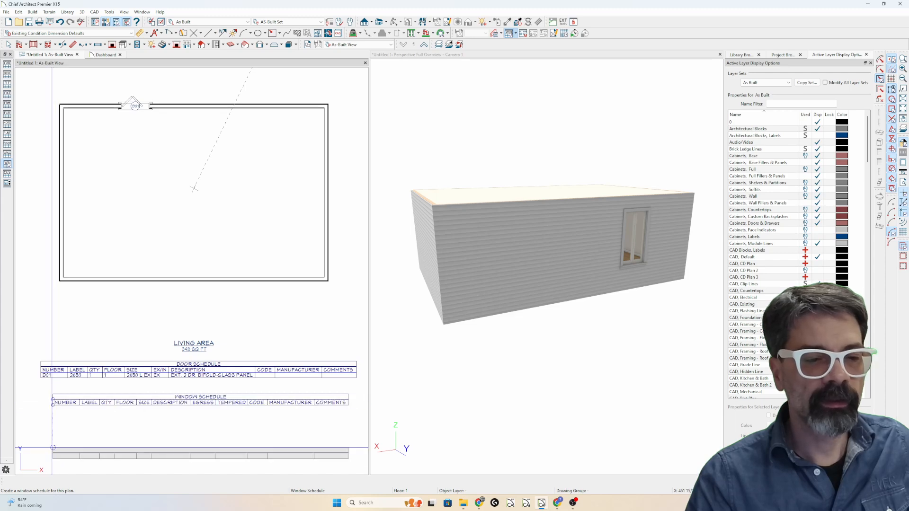
# Override the bifold door's automatic schedule category so it is included under Window > Custom instead of Door.
pyautogui.doubleClick(135, 106)
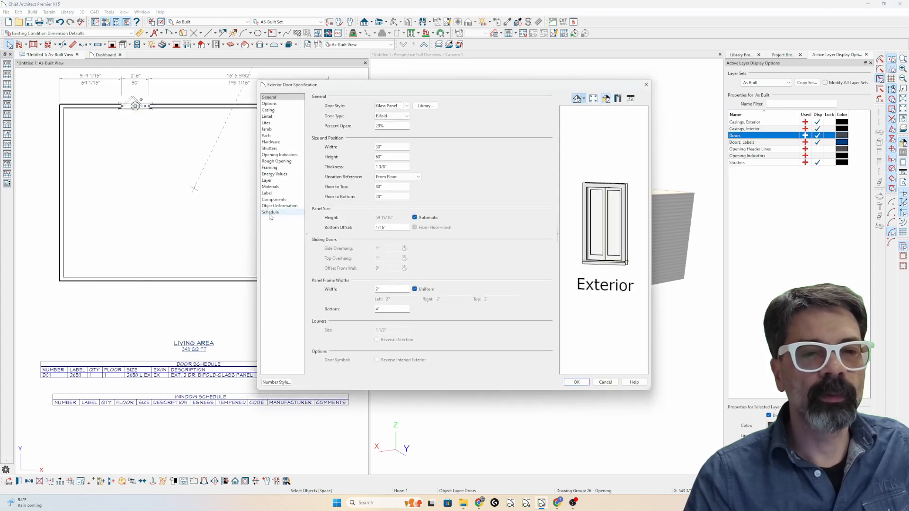
pyautogui.click(276, 213)
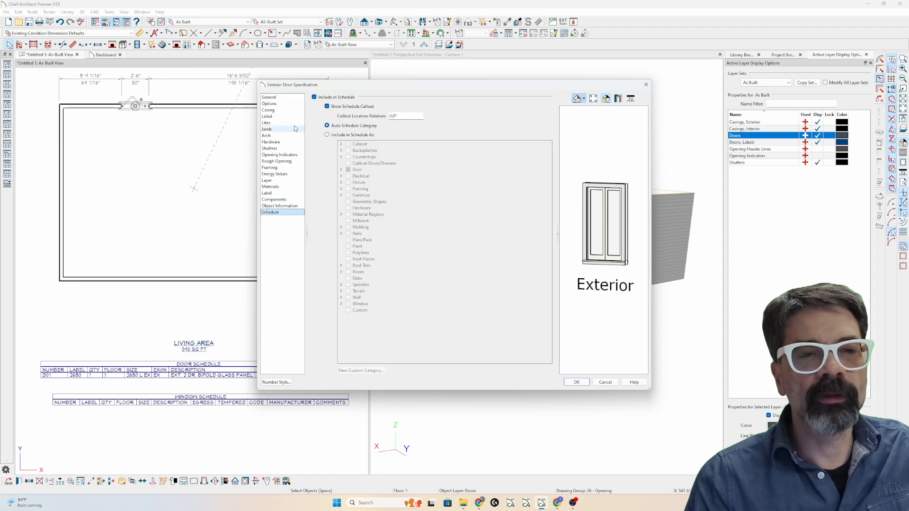
pyautogui.click(347, 136)
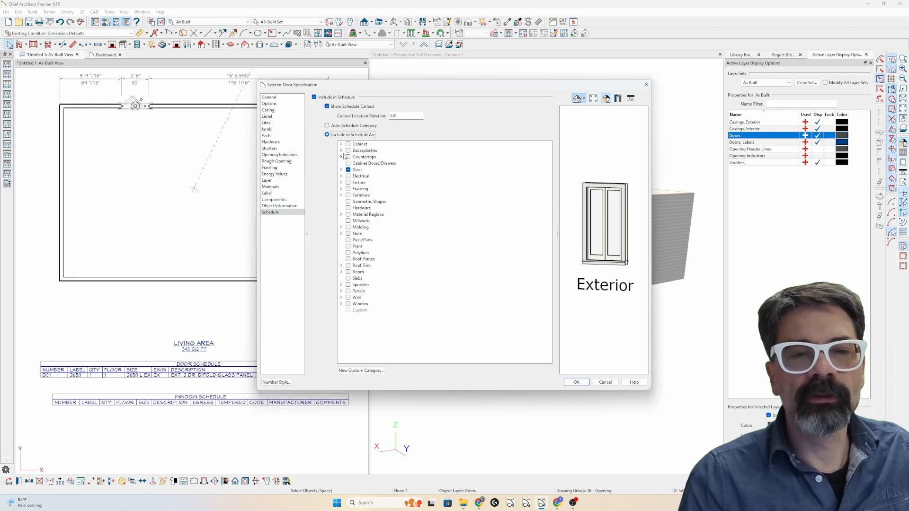
pyautogui.click(348, 170)
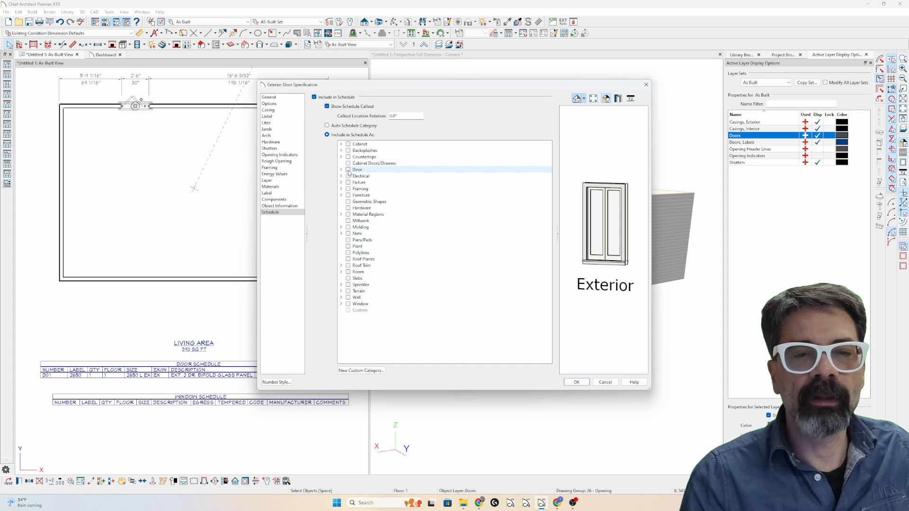
pyautogui.click(341, 304)
pyautogui.scroll(-6, 341, 308)
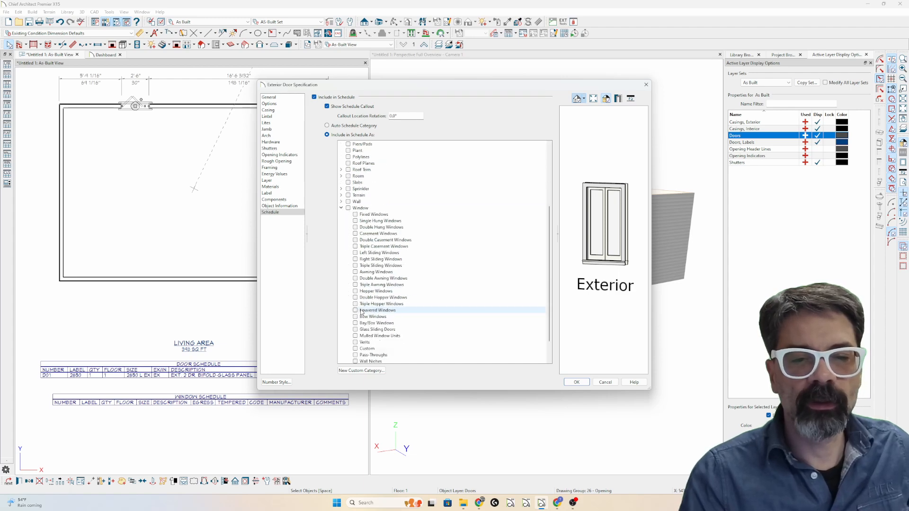
pyautogui.click(358, 323)
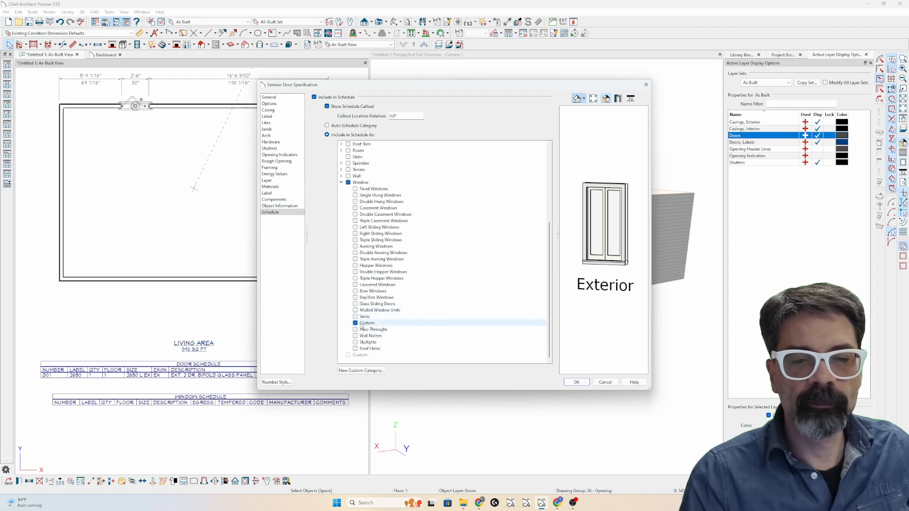
pyautogui.click(575, 382)
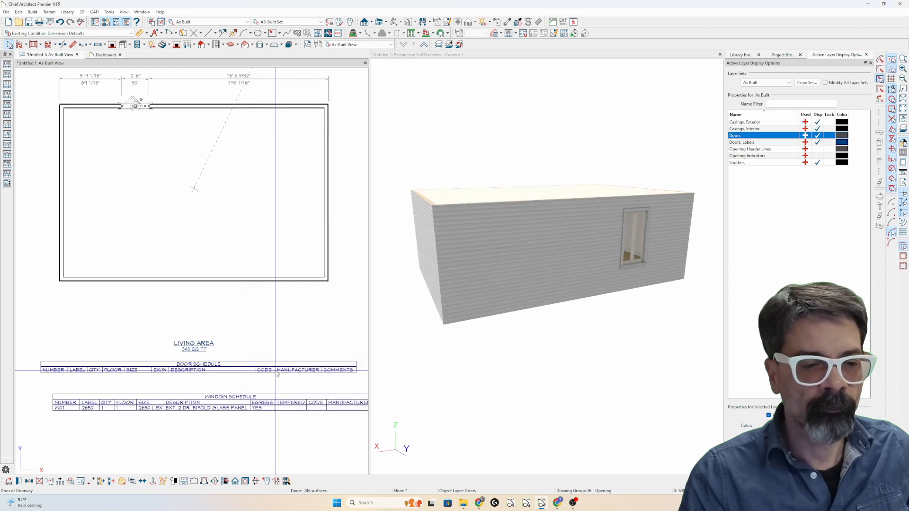
# Move the window schedule slightly up and to the left beneath the door schedule.
pyautogui.click(180, 408)
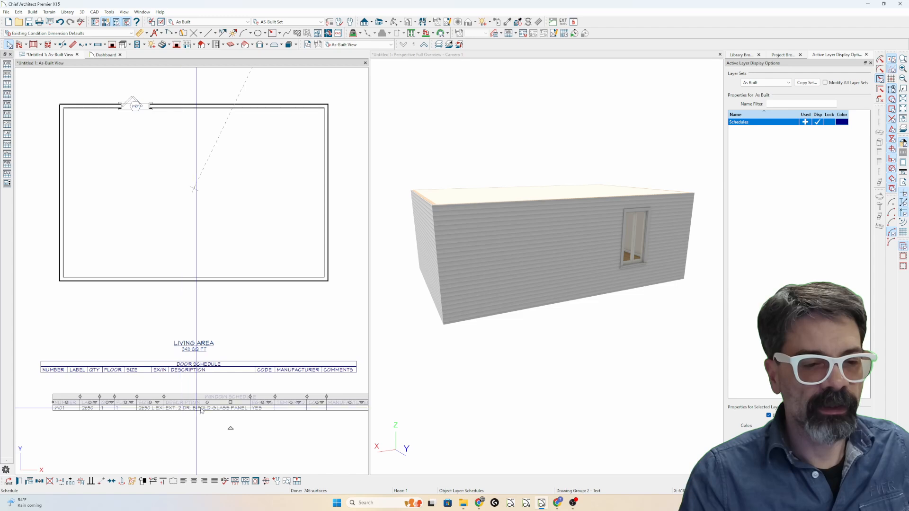
pyautogui.moveTo(231, 403); pyautogui.dragTo(193, 396)
pyautogui.click(196, 434)
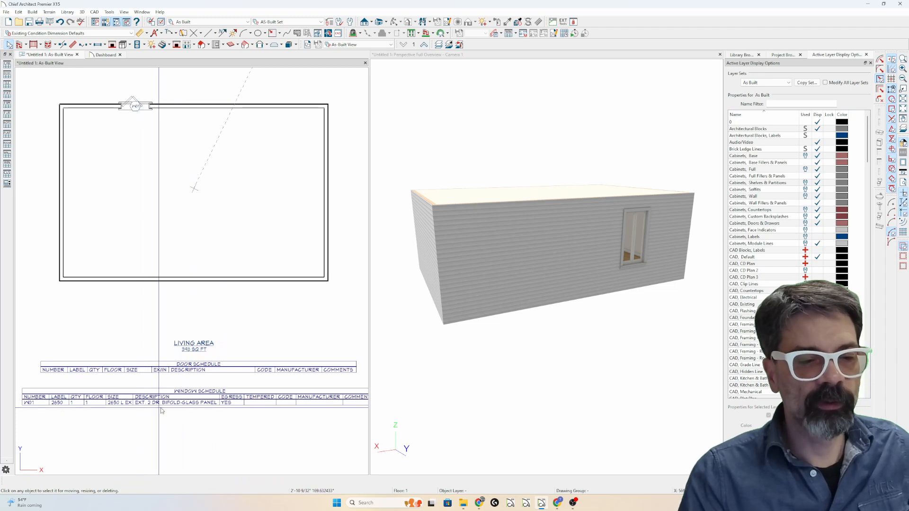
pyautogui.doubleClick(194, 403)
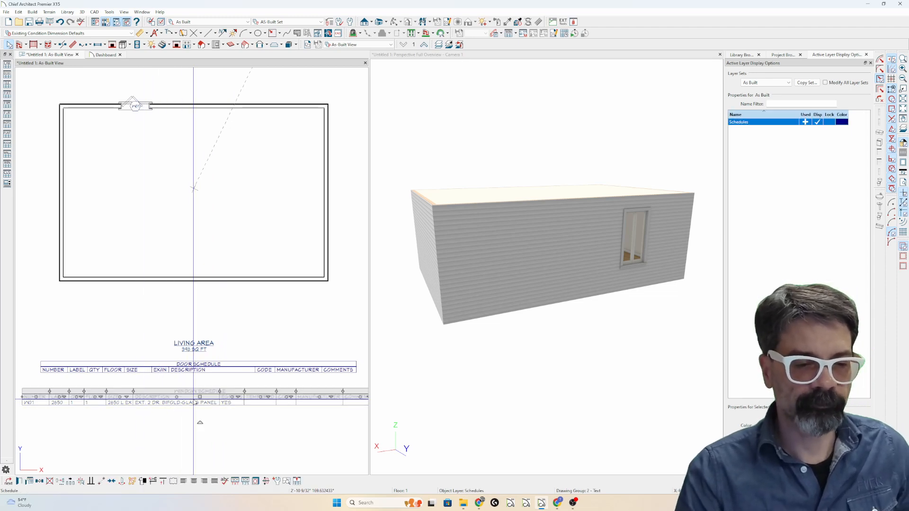
pyautogui.press('Escape')
# Replace the bifold door's automatic description with 2-SASH BIFOLD WINDOW in its object information.
pyautogui.click(136, 106)
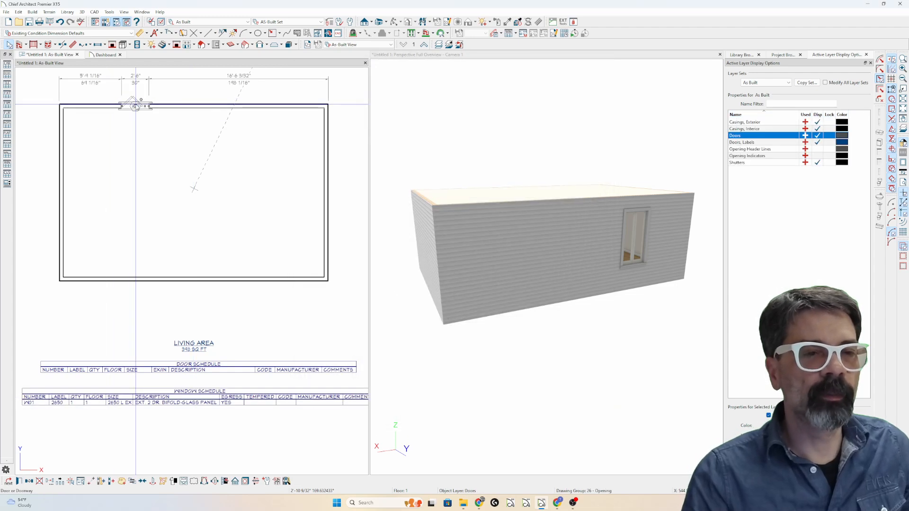
pyautogui.doubleClick(136, 106)
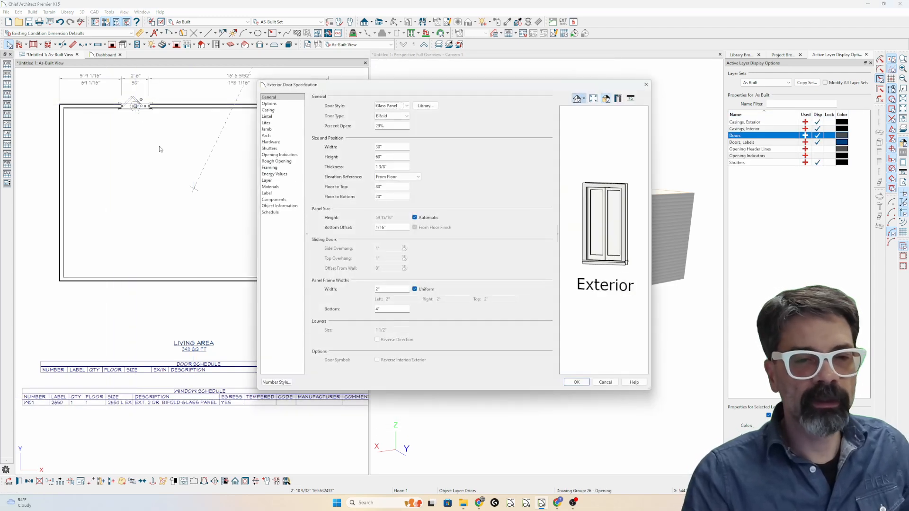
pyautogui.click(279, 206)
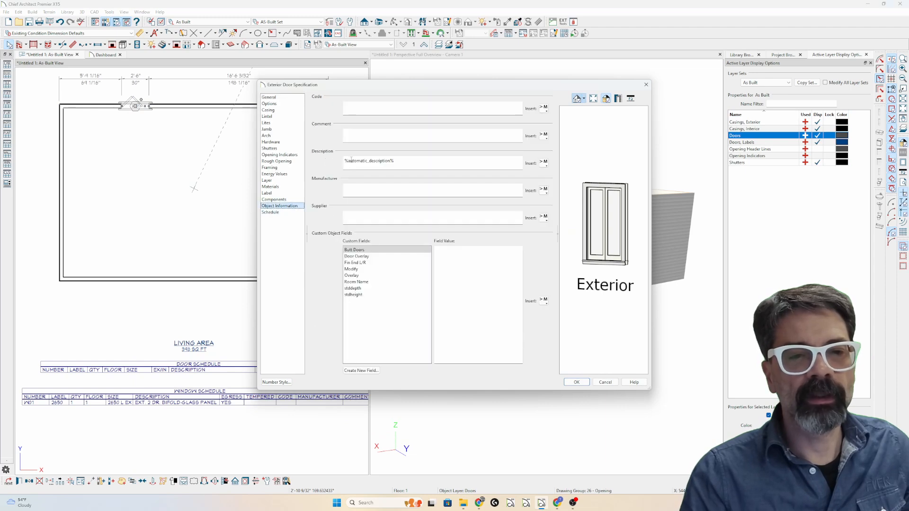
pyautogui.moveTo(400, 159); pyautogui.dragTo(321, 162)
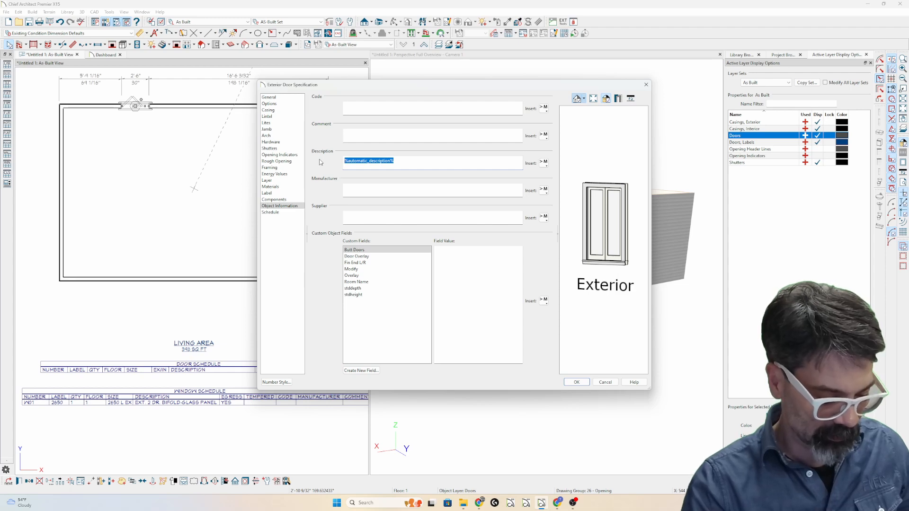
pyautogui.write('2-s')
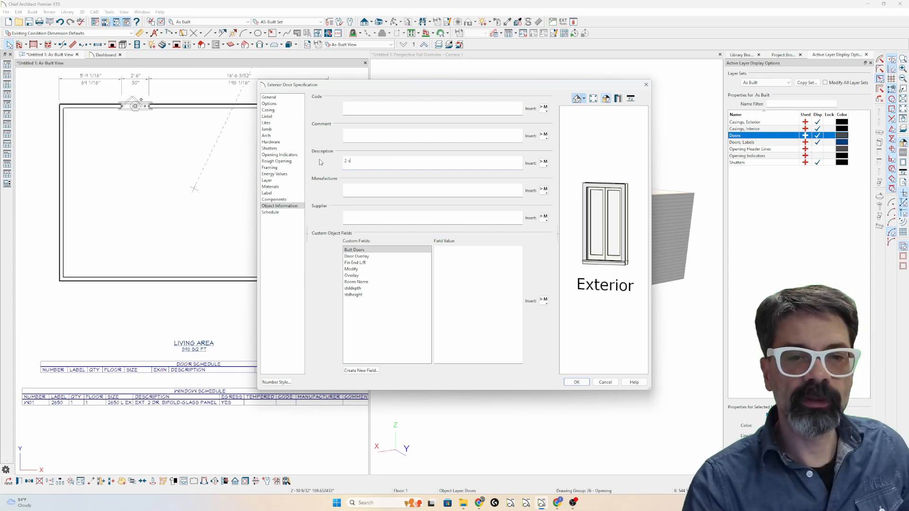
pyautogui.press('capslock')
pyautogui.write('-SA')
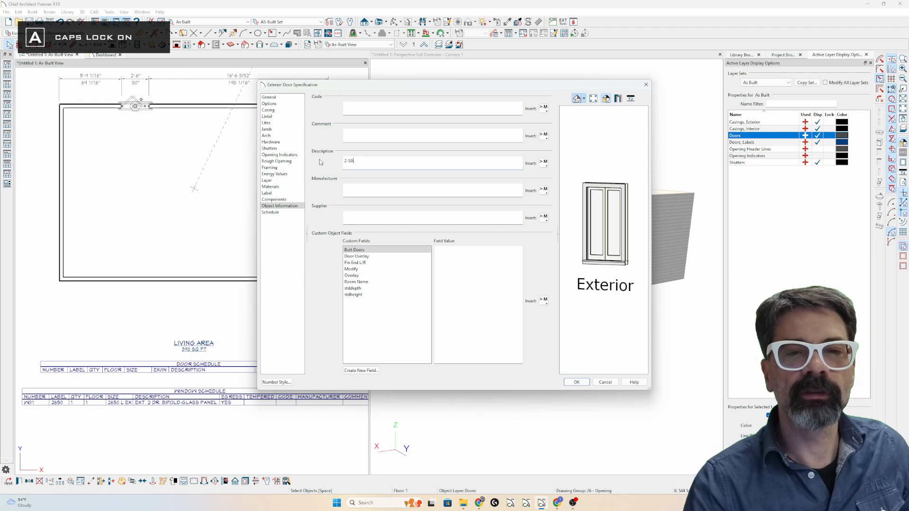
pyautogui.write('SH BIFOLD WINDOW')
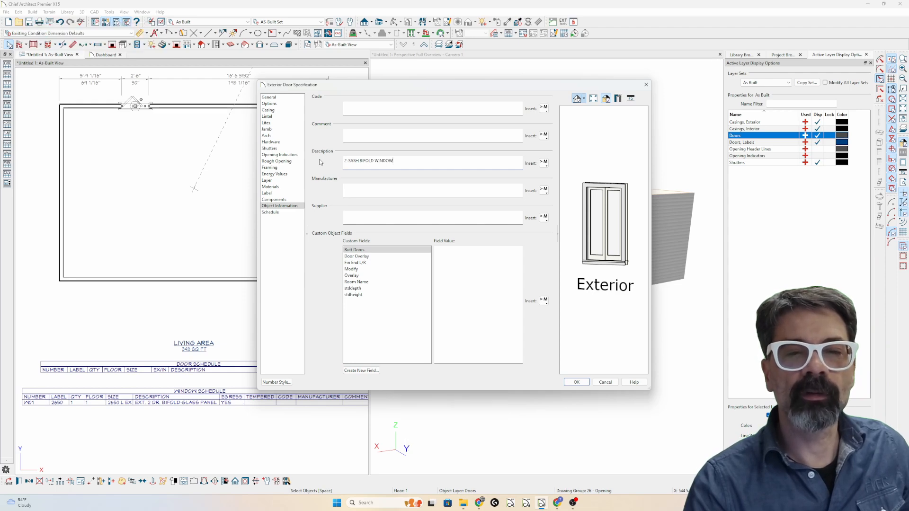
pyautogui.press('Return')
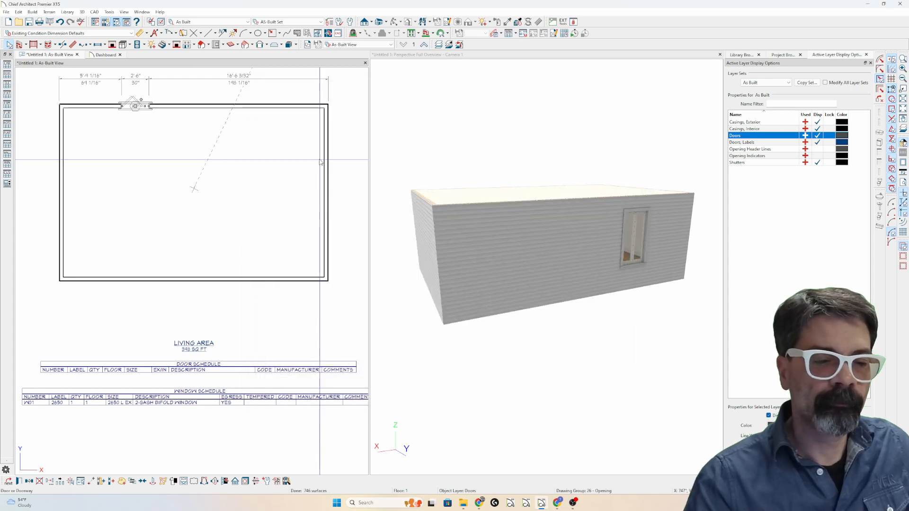
pyautogui.press('Escape')
pyautogui.click(227, 405)
# Review the bifold window's options, casing, lintel, lites, jamb, arch, hardware, shutter, rough opening, framing and energy settings, leaving them unchanged.
pyautogui.click(143, 107)
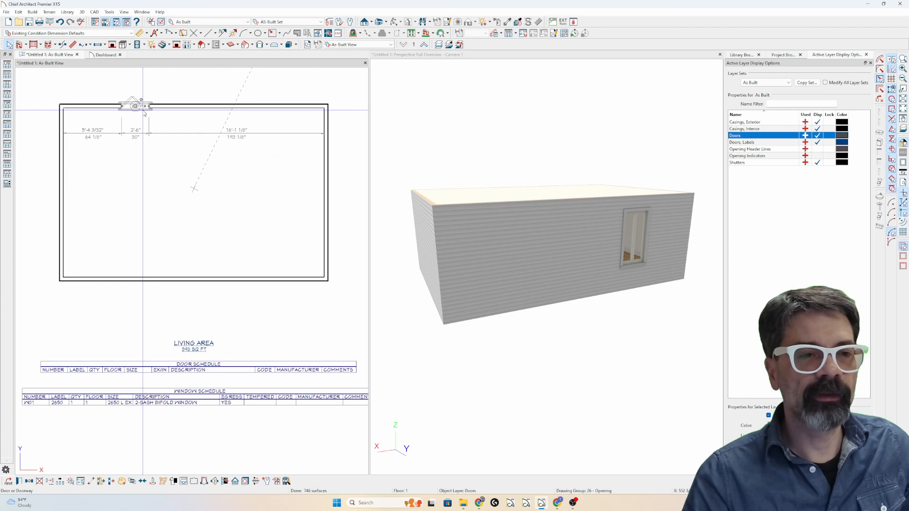
pyautogui.doubleClick(143, 106)
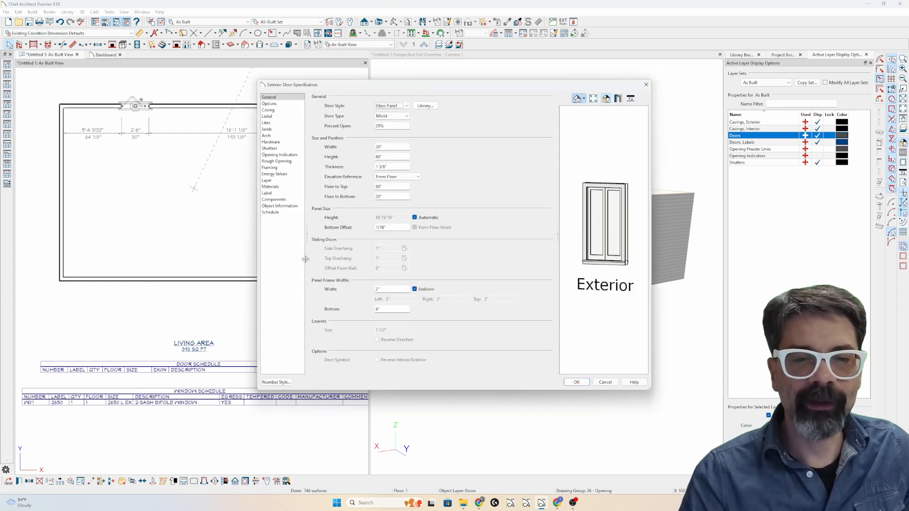
pyautogui.click(281, 105)
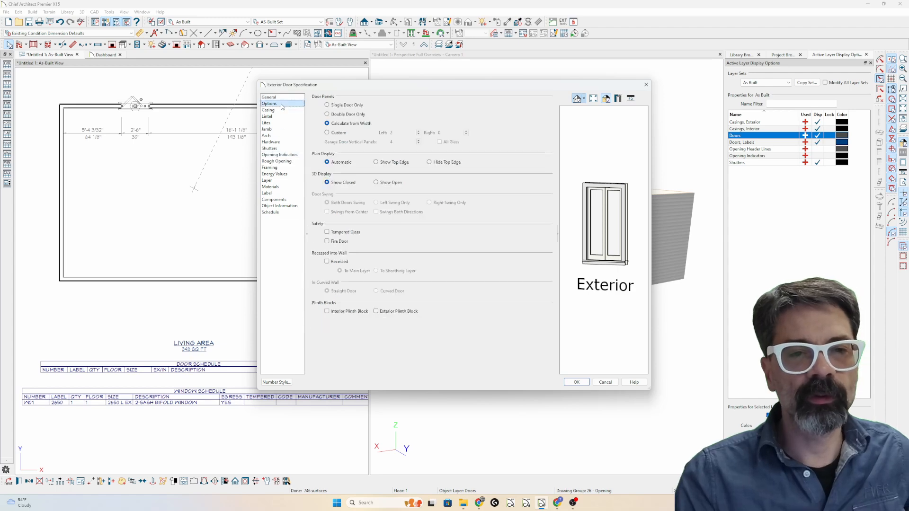
pyautogui.click(281, 109)
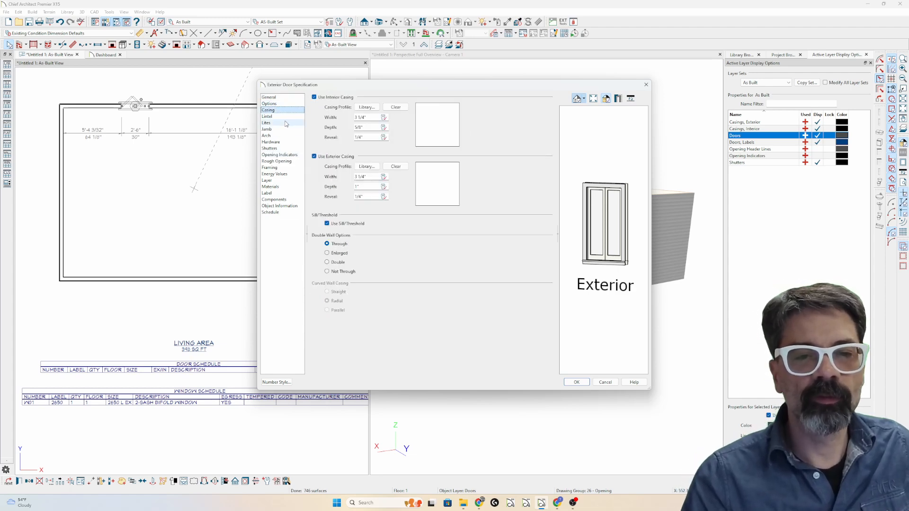
pyautogui.click(284, 123)
pyautogui.click(286, 118)
pyautogui.click(287, 123)
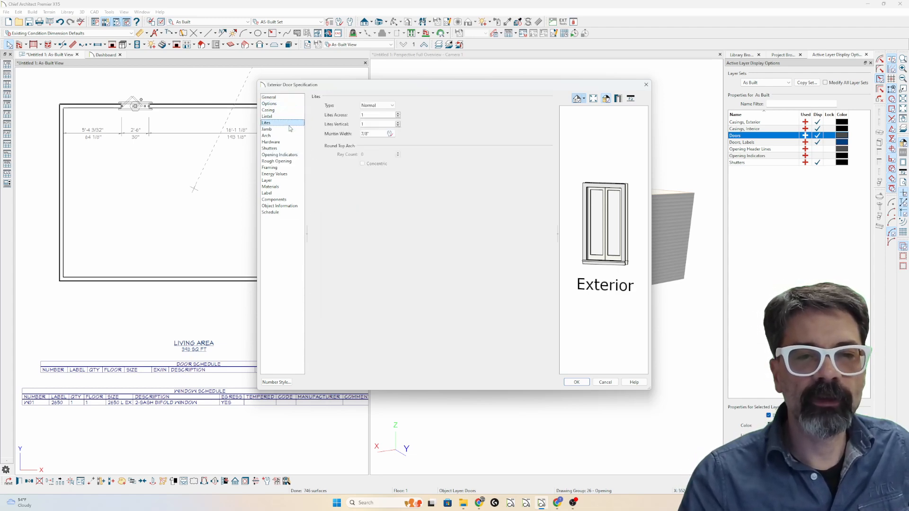
pyautogui.click(289, 129)
pyautogui.click(288, 135)
pyautogui.click(288, 142)
pyautogui.click(288, 130)
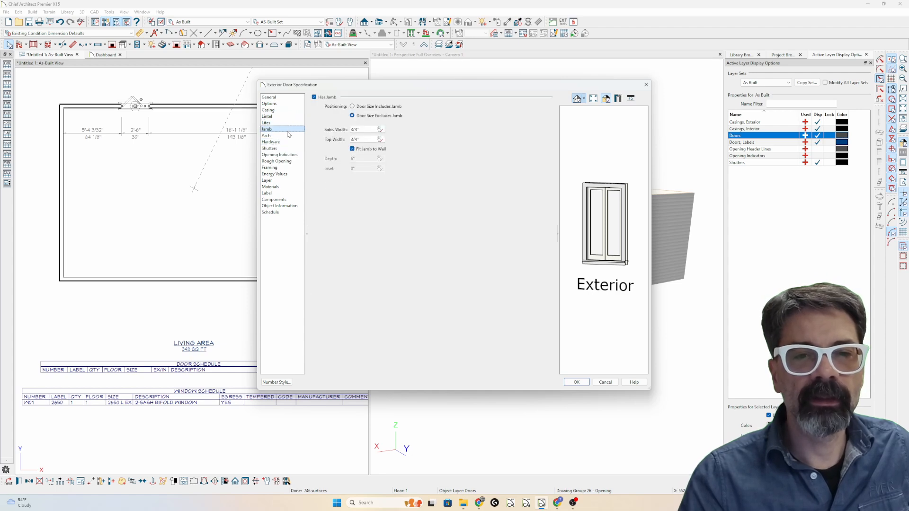
pyautogui.click(289, 135)
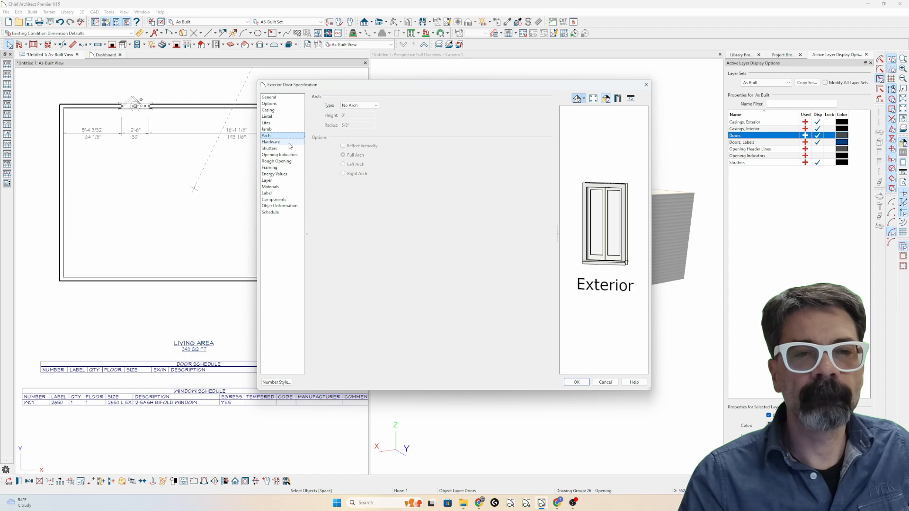
pyautogui.click(289, 142)
pyautogui.click(289, 149)
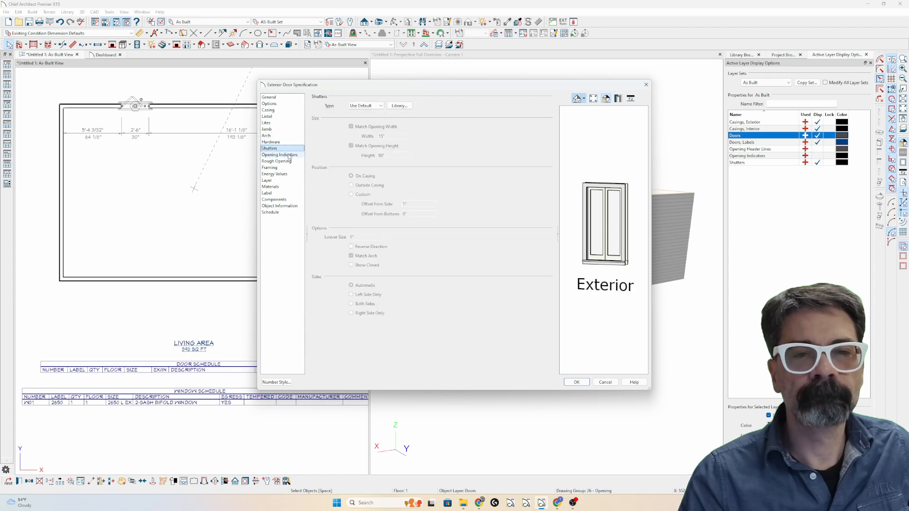
pyautogui.click(289, 155)
pyautogui.click(288, 161)
pyautogui.click(286, 168)
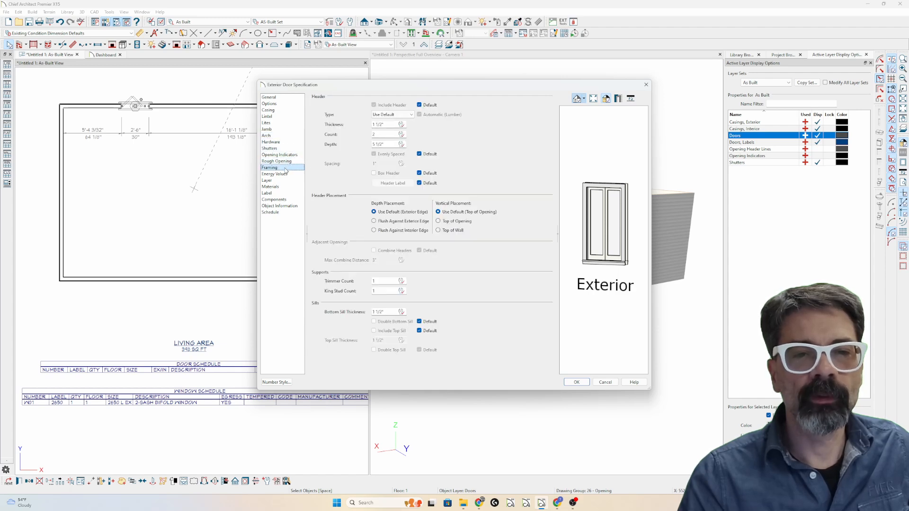
pyautogui.click(285, 174)
pyautogui.press('Escape')
pyautogui.press('Escape')
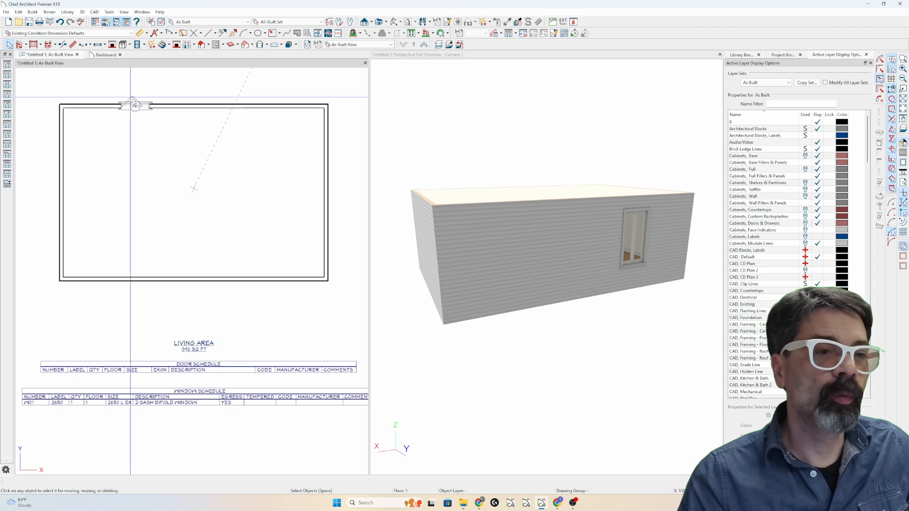
# Copy the bifold window along the same wall, leaving about 7'-6 1/2" between the two openings.
pyautogui.click(131, 99)
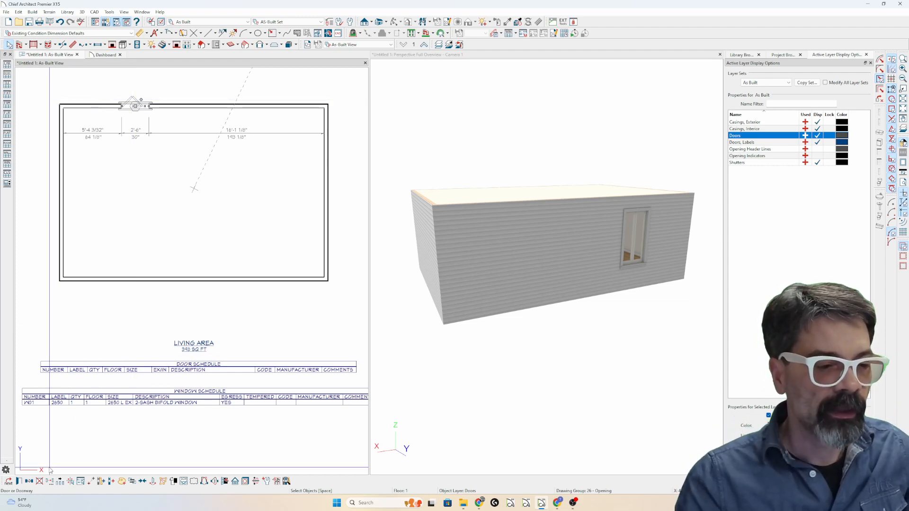
pyautogui.click(29, 481)
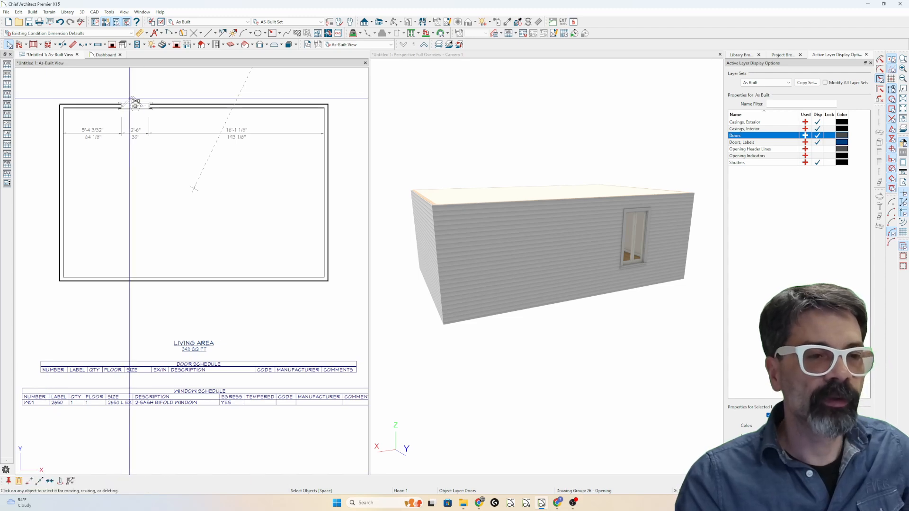
pyautogui.moveTo(169, 109); pyautogui.dragTo(244, 105)
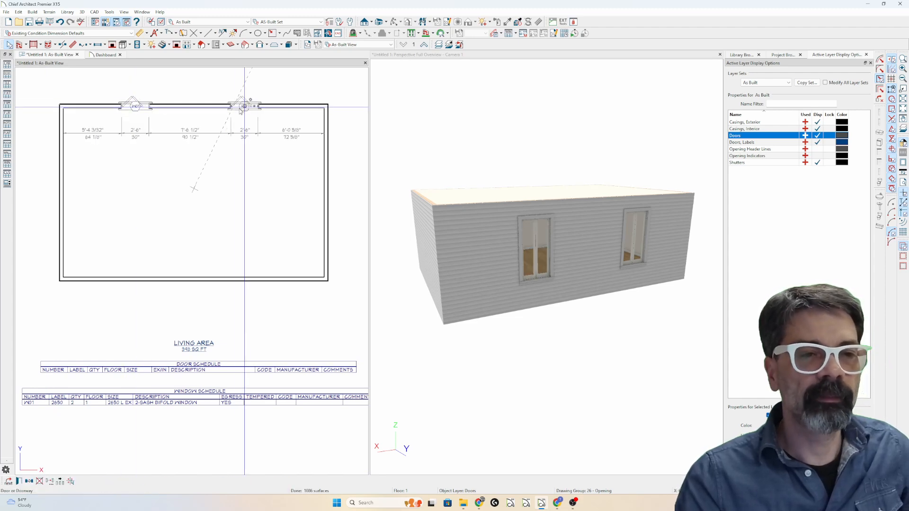
# Change the copied bifold unit's door type to Doorway.
pyautogui.doubleClick(244, 106)
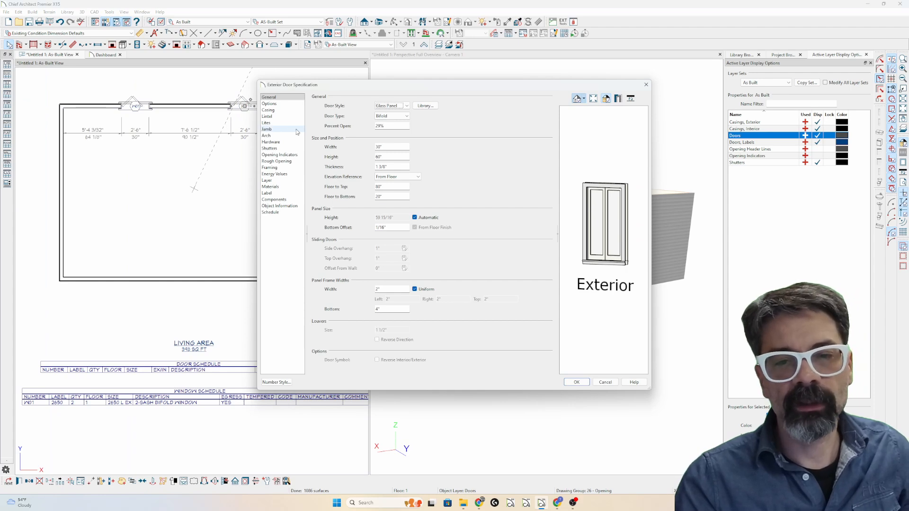
pyautogui.click(400, 116)
pyautogui.click(397, 126)
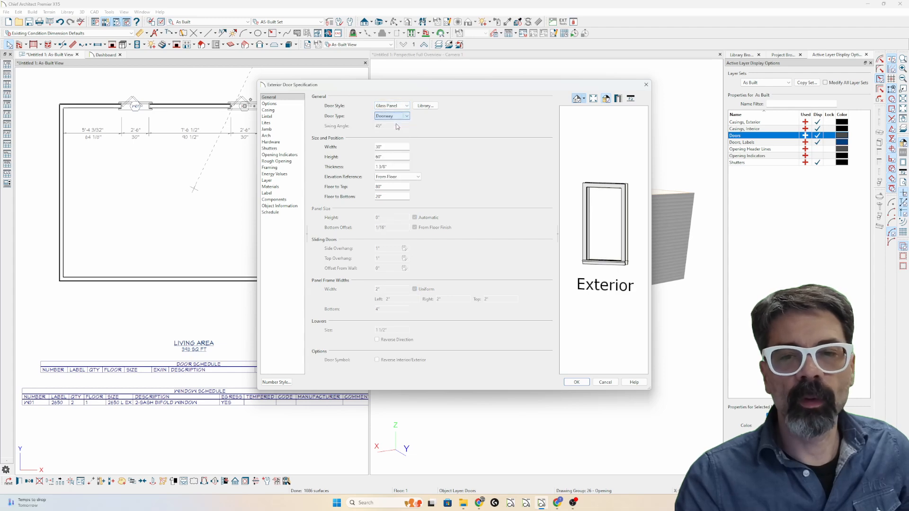
pyautogui.press('Return')
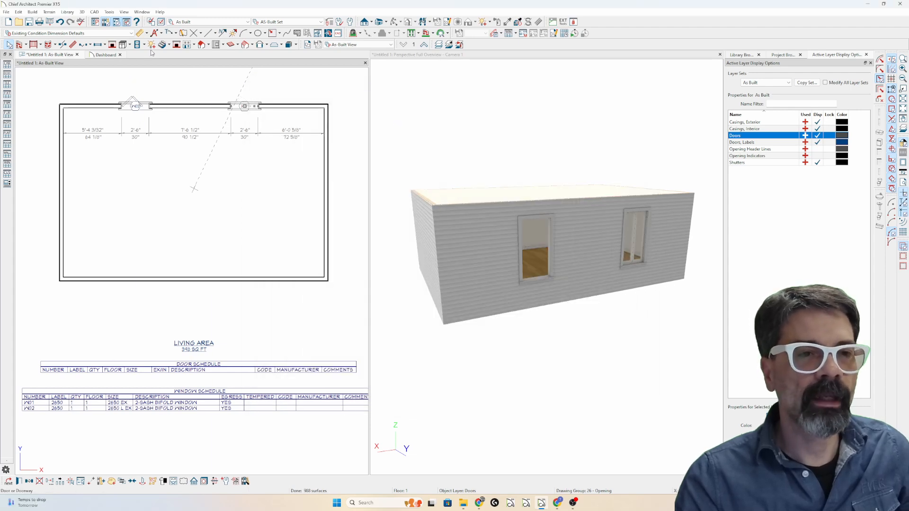
# Place a wall cabinet against the inside of the wall beside the doorway opening.
pyautogui.click(130, 47)
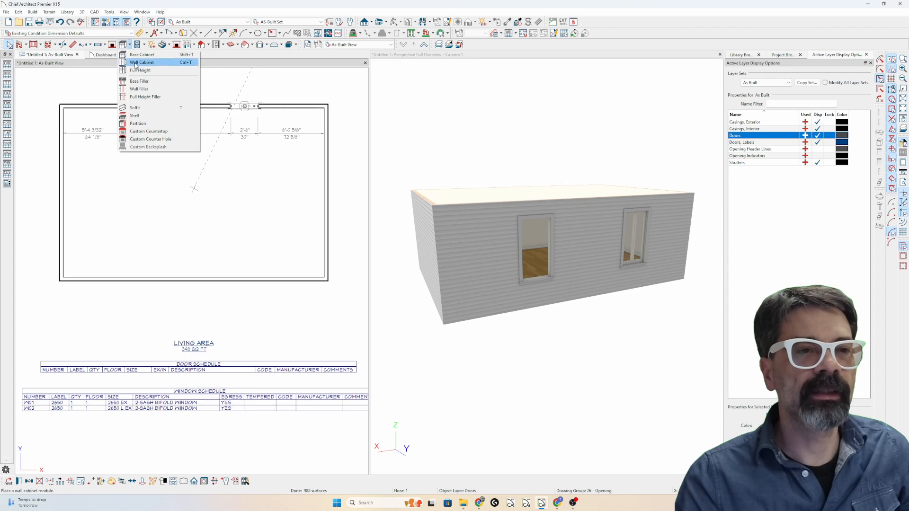
pyautogui.click(141, 62)
pyautogui.scroll(2, 263, 114)
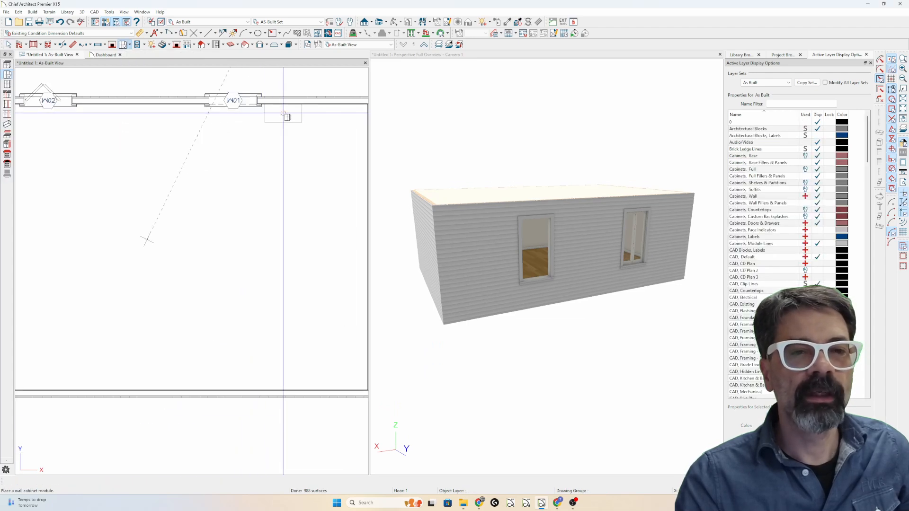
pyautogui.click(278, 113)
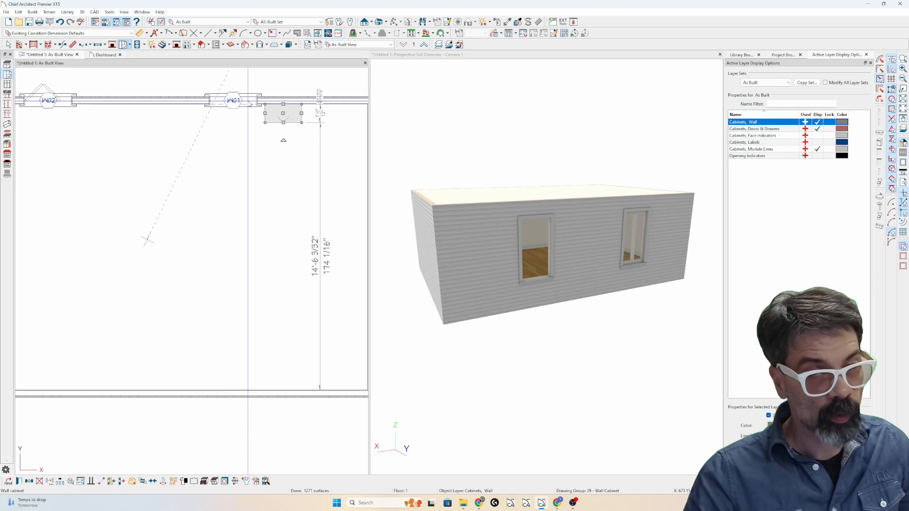
# Set the wall cabinet's width and height to 30" each.
pyautogui.doubleClick(273, 121)
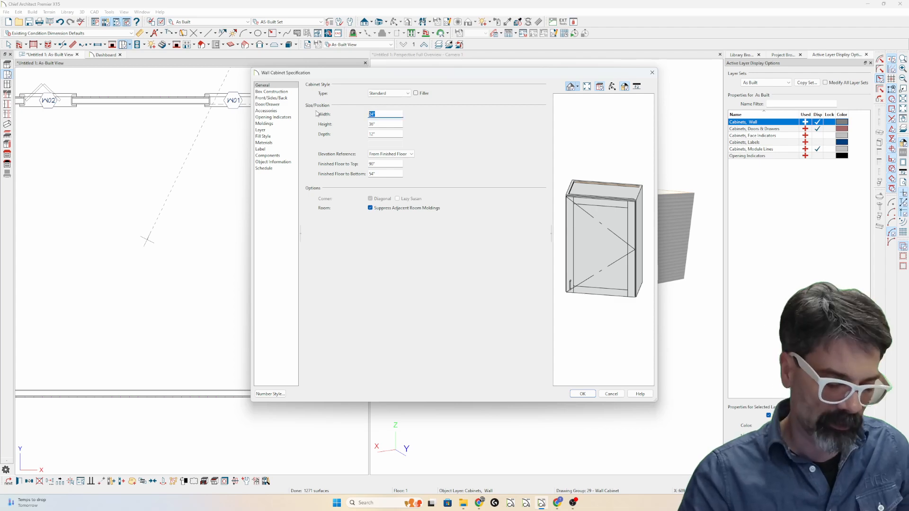
pyautogui.write('30')
pyautogui.press('Tab')
pyautogui.write('3')
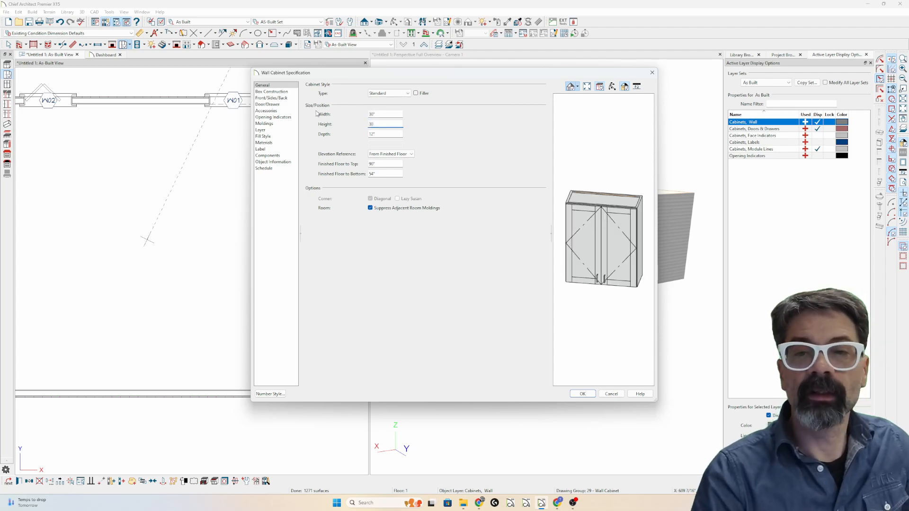
pyautogui.write('0')
pyautogui.press('Tab')
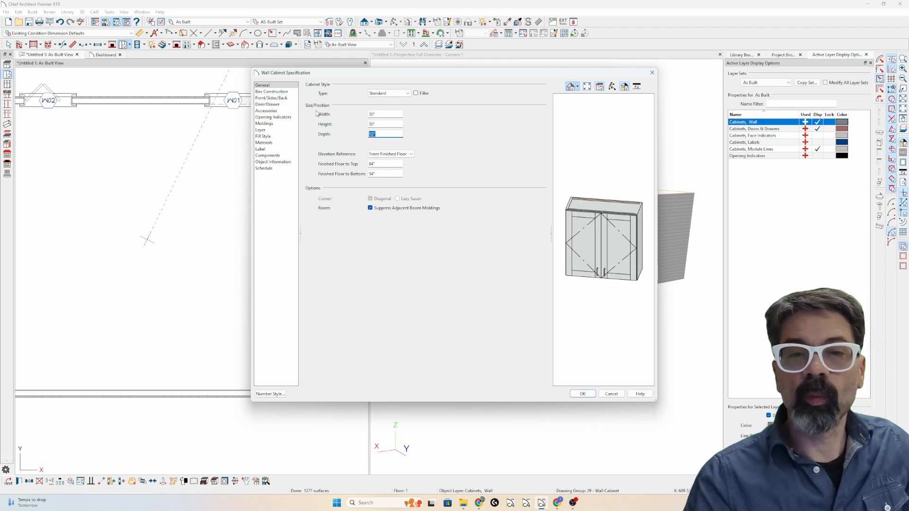
# Set the wall cabinet's depth to 3/4" and its finished floor to top distance to 80".
pyautogui.click(584, 235)
pyautogui.click(273, 86)
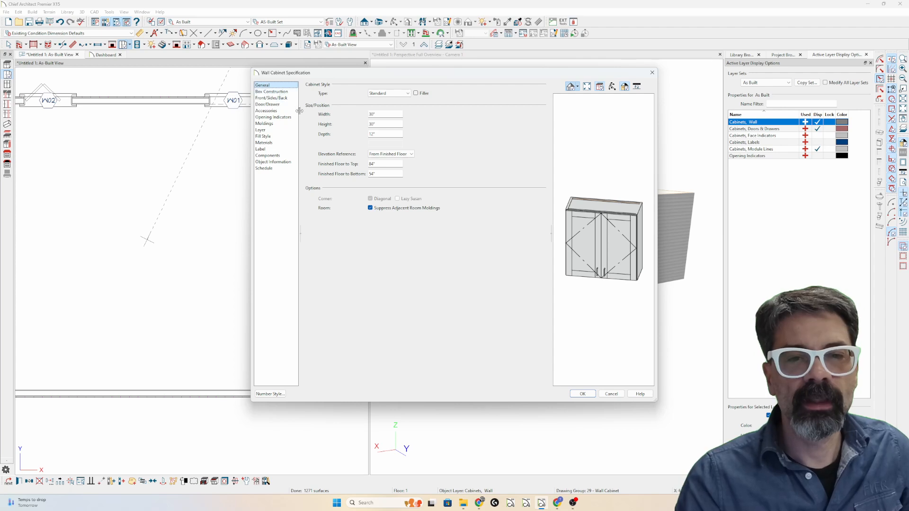
pyautogui.click(372, 134)
pyautogui.write('3/')
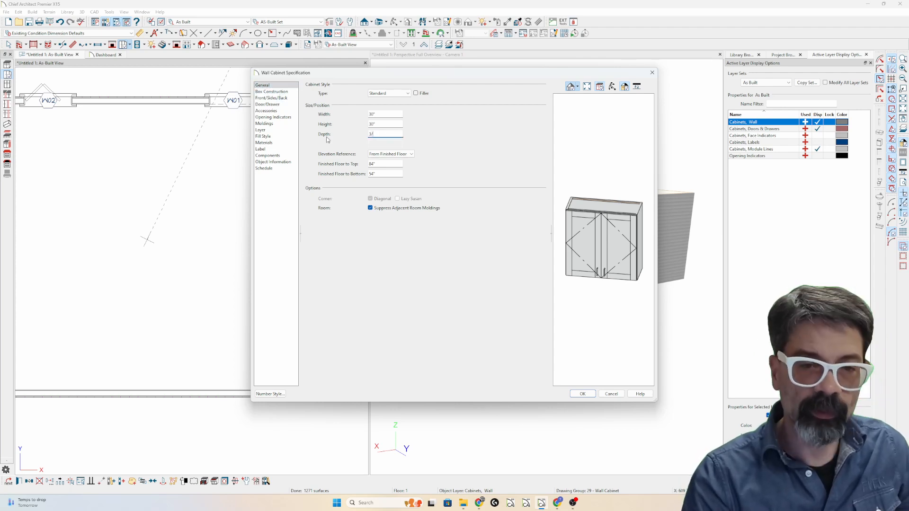
pyautogui.write('4')
pyautogui.press('Tab')
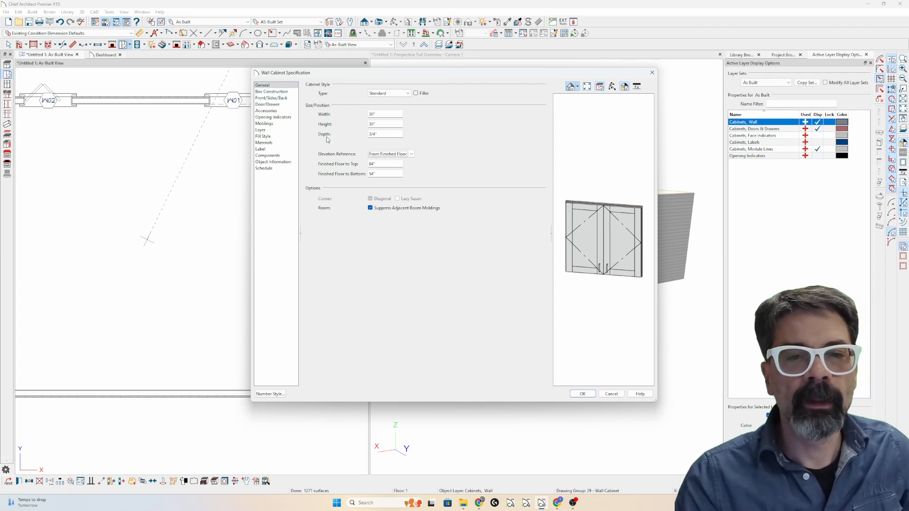
pyautogui.press('Tab')
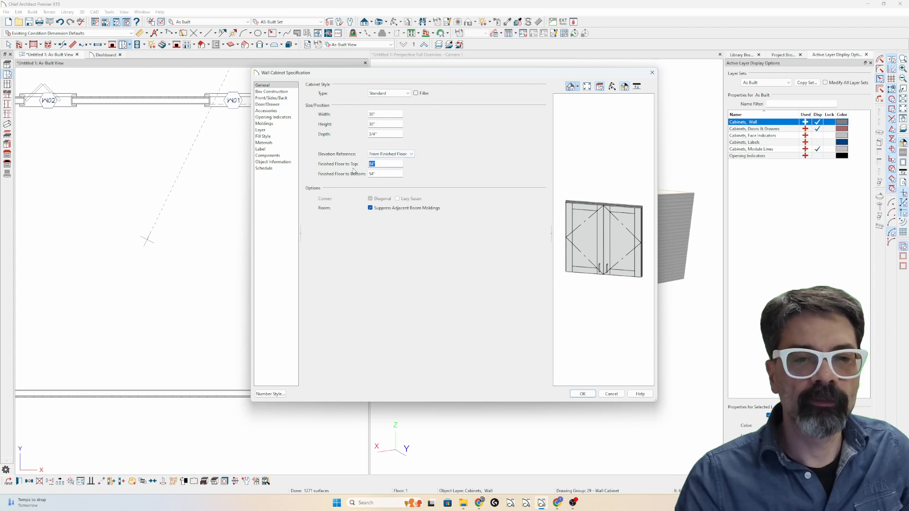
pyautogui.write('80')
pyautogui.press('Tab')
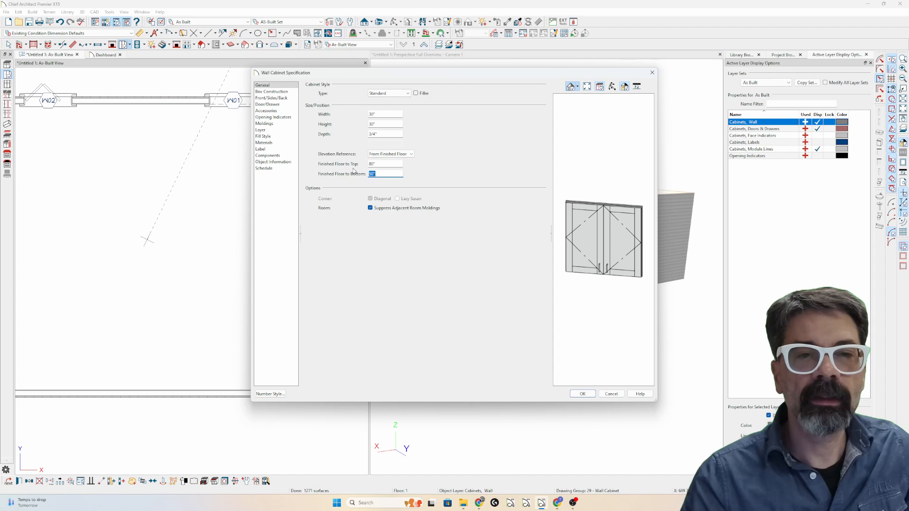
# Give the wall cabinet's box no top and no bottom, and make its doors inset with 0" clearance.
pyautogui.click(283, 92)
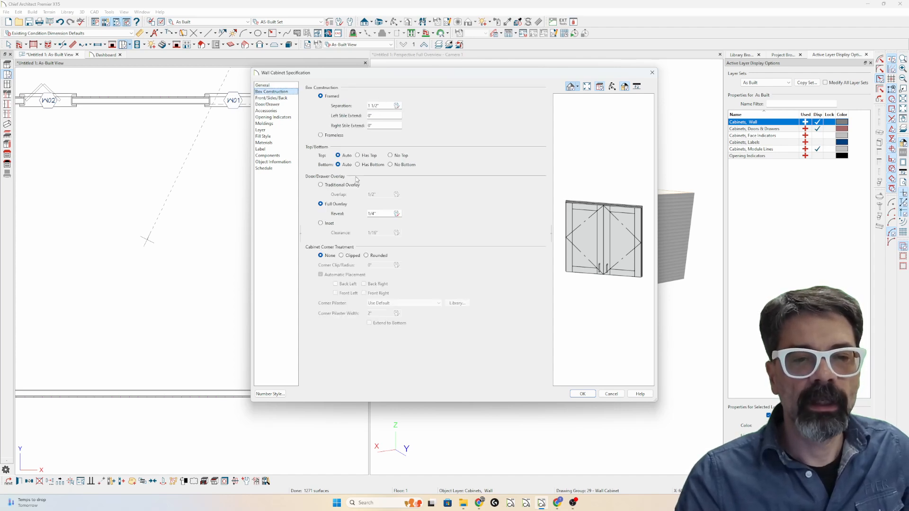
pyautogui.click(391, 155)
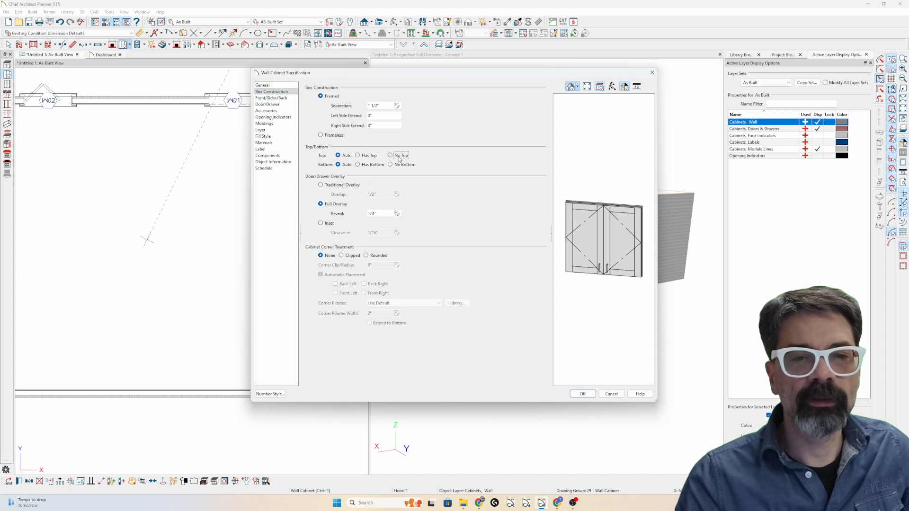
pyautogui.click(401, 165)
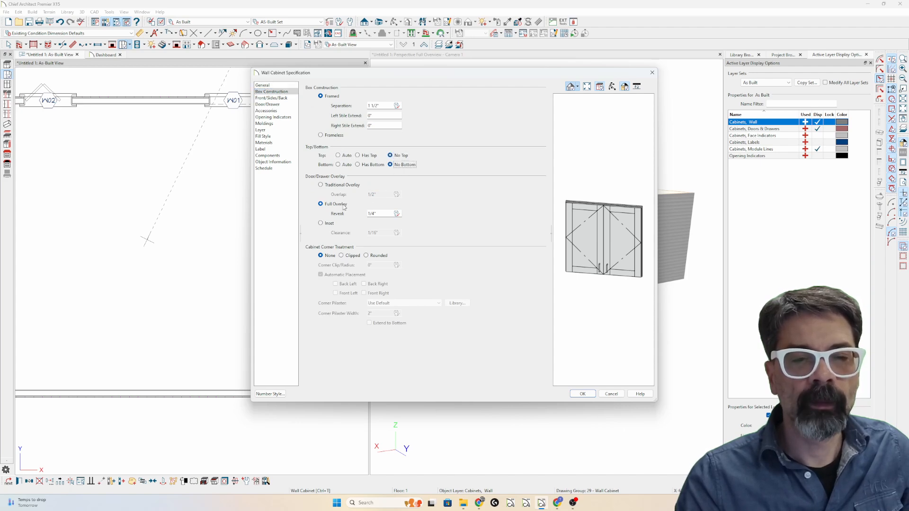
pyautogui.click(327, 224)
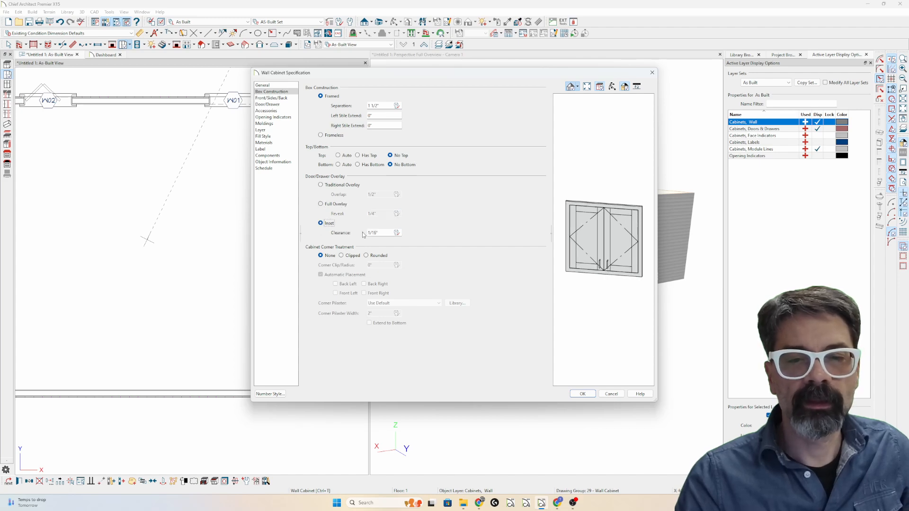
pyautogui.press('Tab')
pyautogui.write('0')
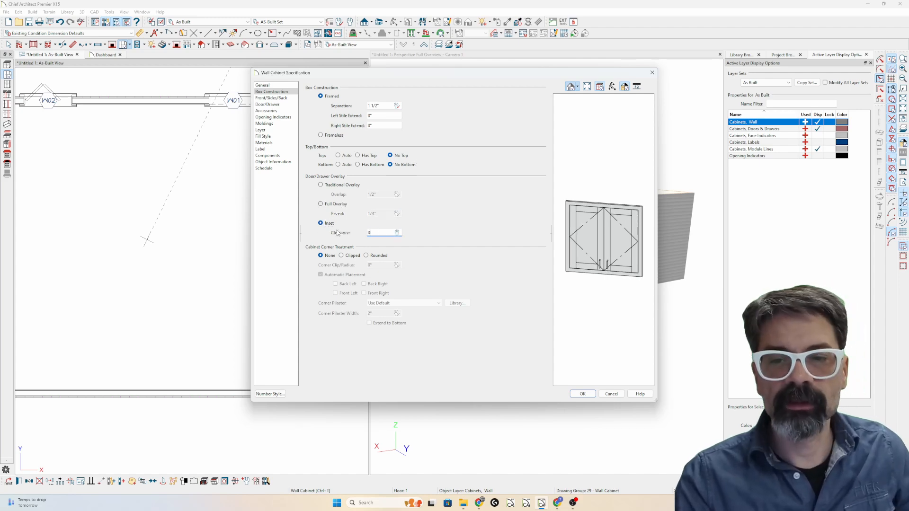
pyautogui.press('Tab')
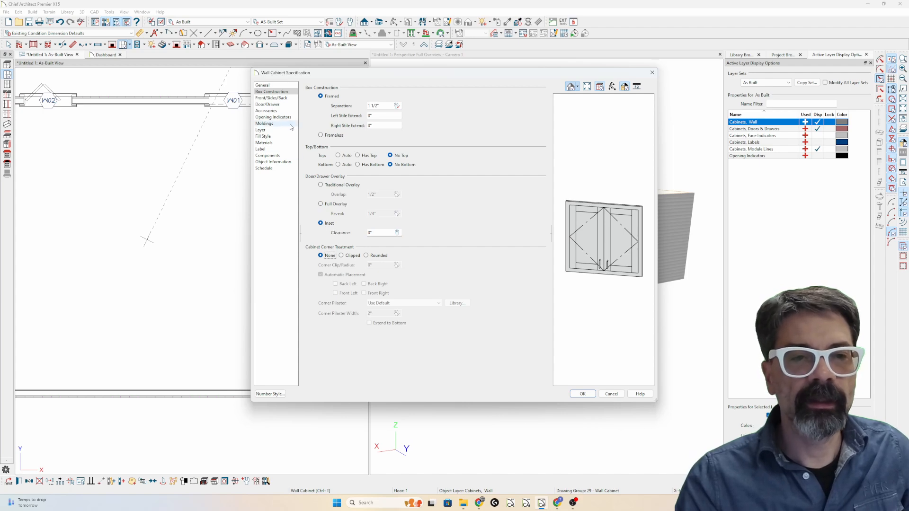
# Set the left and right stiles of the wall cabinet's front to 0".
pyautogui.click(286, 98)
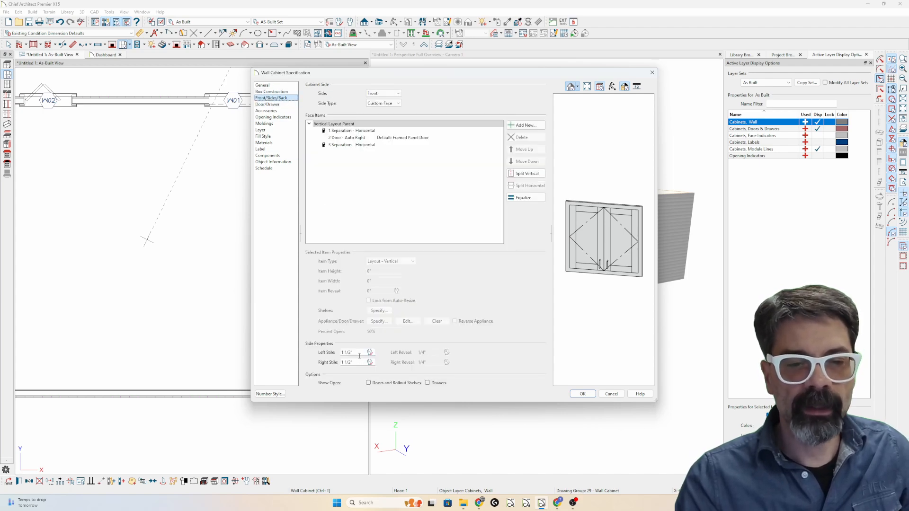
pyautogui.moveTo(359, 355); pyautogui.dragTo(328, 352)
pyautogui.write('0')
pyautogui.press('Tab')
pyautogui.write('0')
pyautogui.press('Tab')
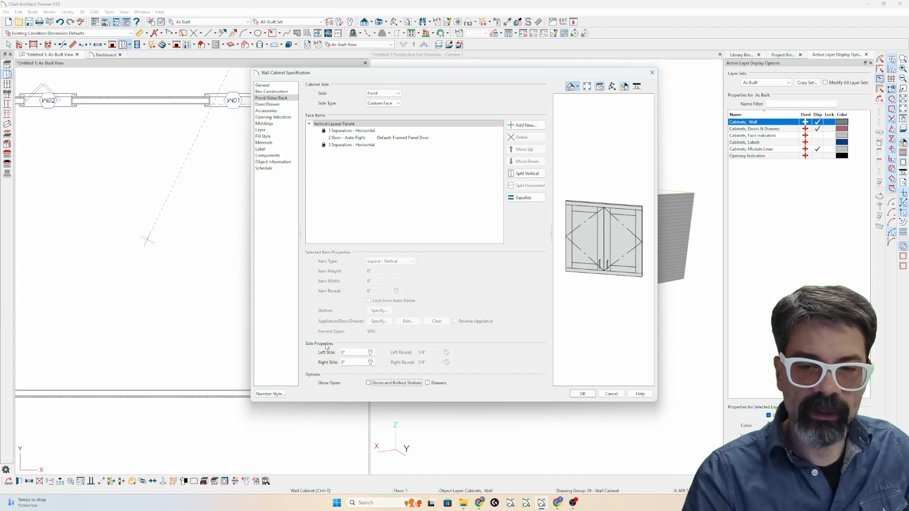
# Delete both horizontal separations above and below the door from the cabinet's front face items.
pyautogui.click(388, 131)
pyautogui.click(521, 137)
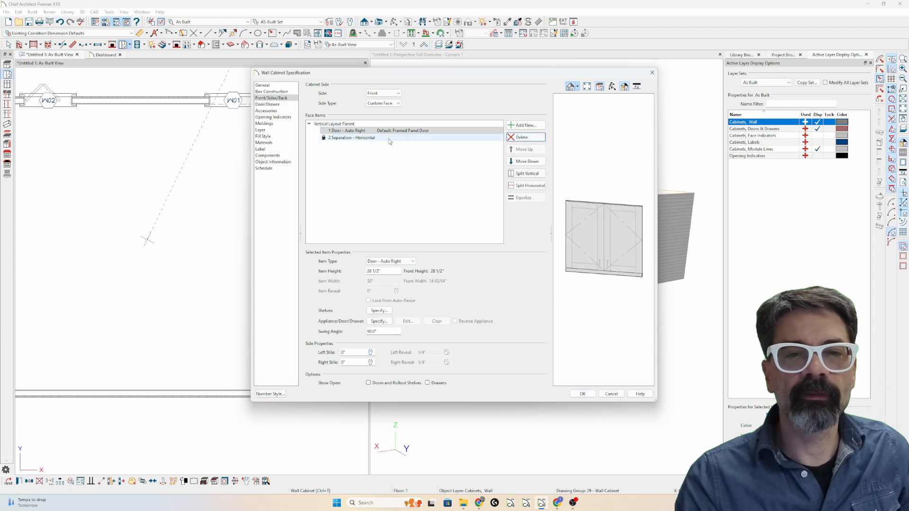
pyautogui.click(522, 137)
# Change the remaining front face item's type to Door - Hinge Top.
pyautogui.click(397, 131)
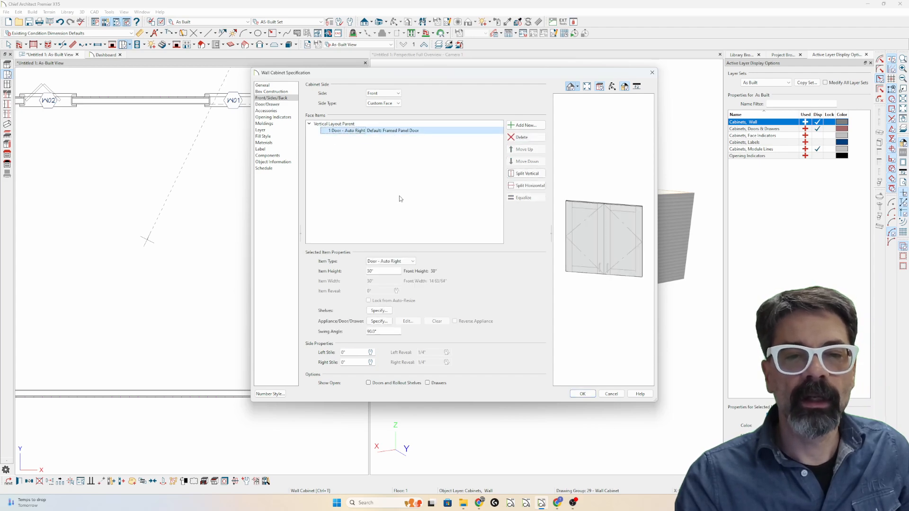
pyautogui.click(396, 261)
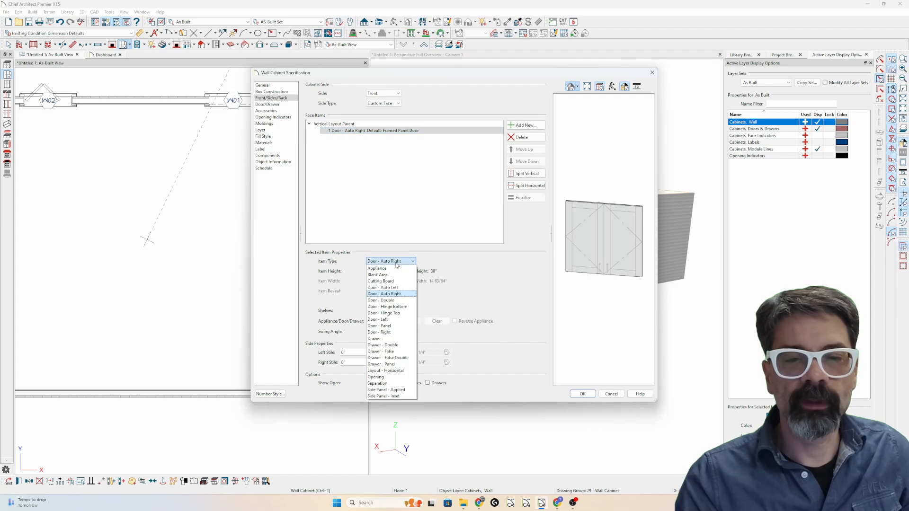
pyautogui.click(388, 314)
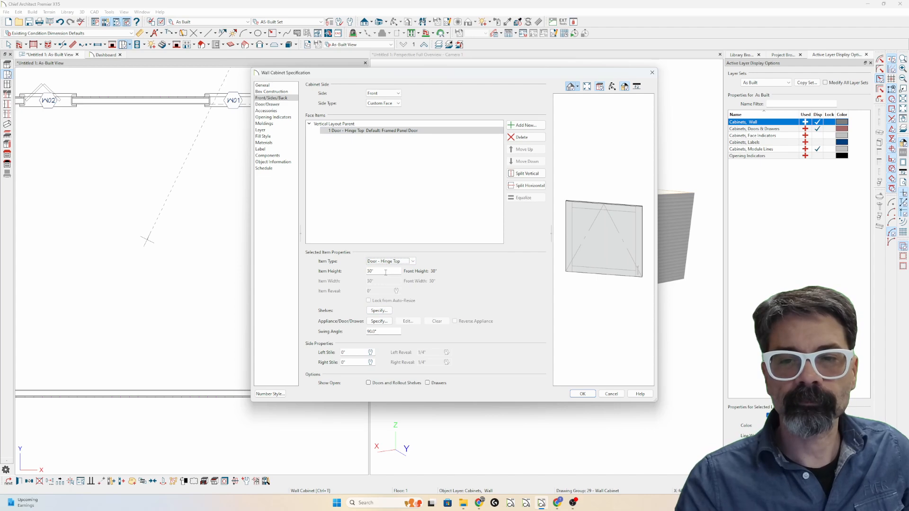
pyautogui.click(612, 86)
pyautogui.click(626, 232)
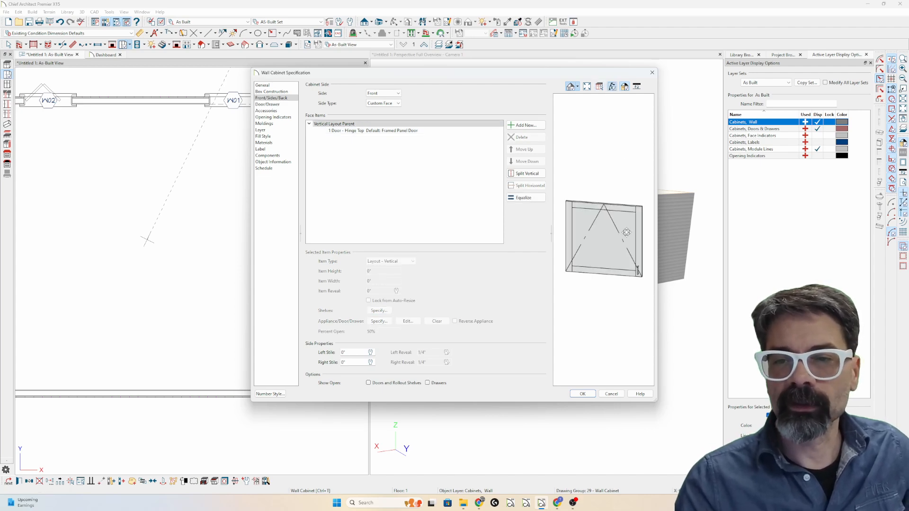
pyautogui.moveTo(626, 232); pyautogui.dragTo(604, 219)
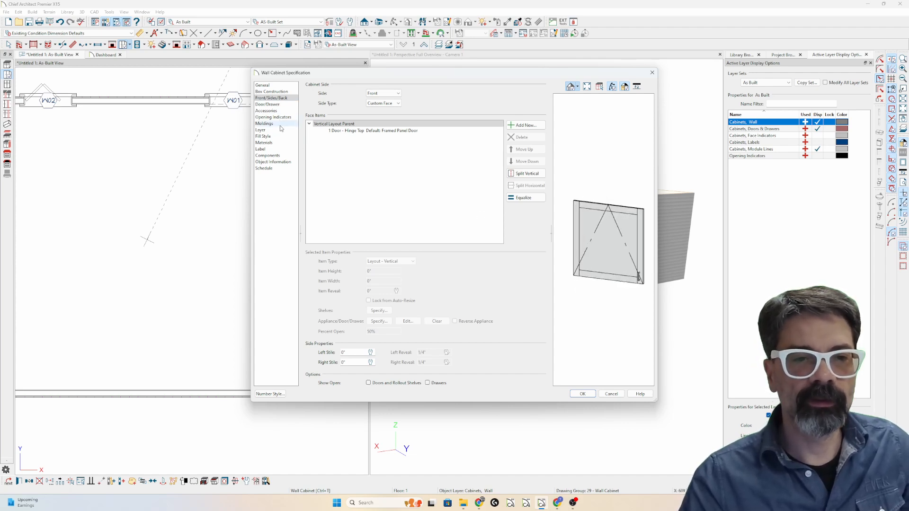
# Set the cabinet's door hinges to Hidden and its door handle to None, and apply the specification.
pyautogui.click(281, 105)
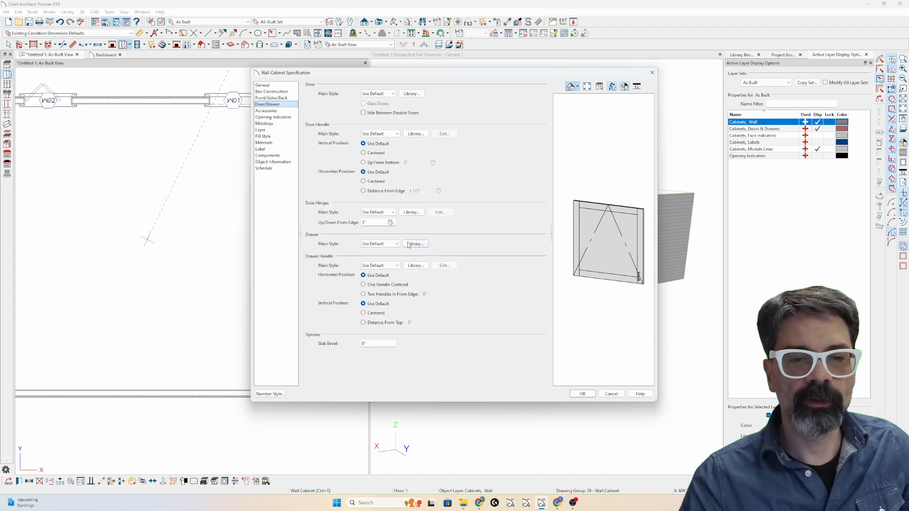
pyautogui.click(387, 213)
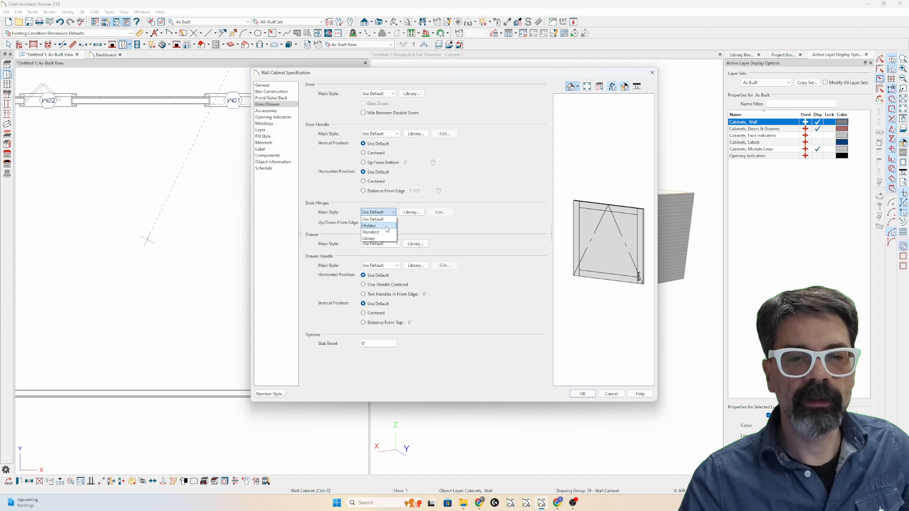
pyautogui.click(386, 226)
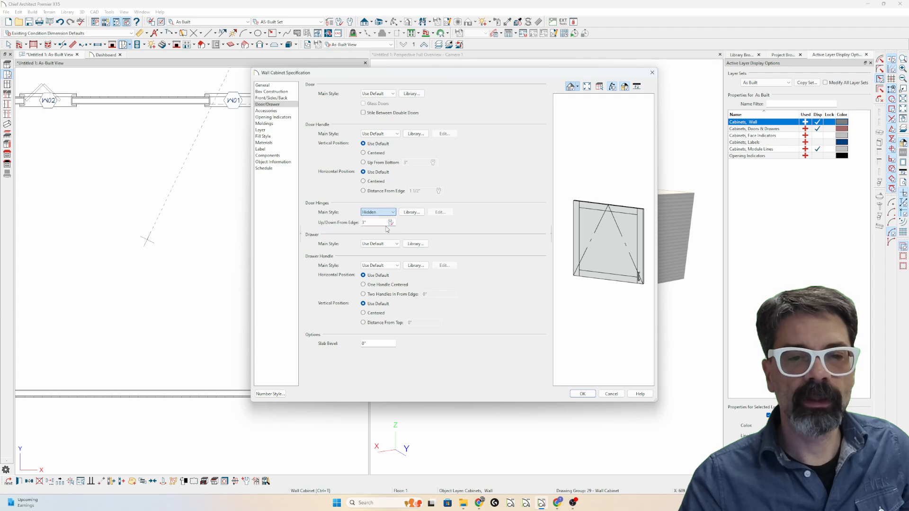
pyautogui.click(382, 134)
pyautogui.click(382, 148)
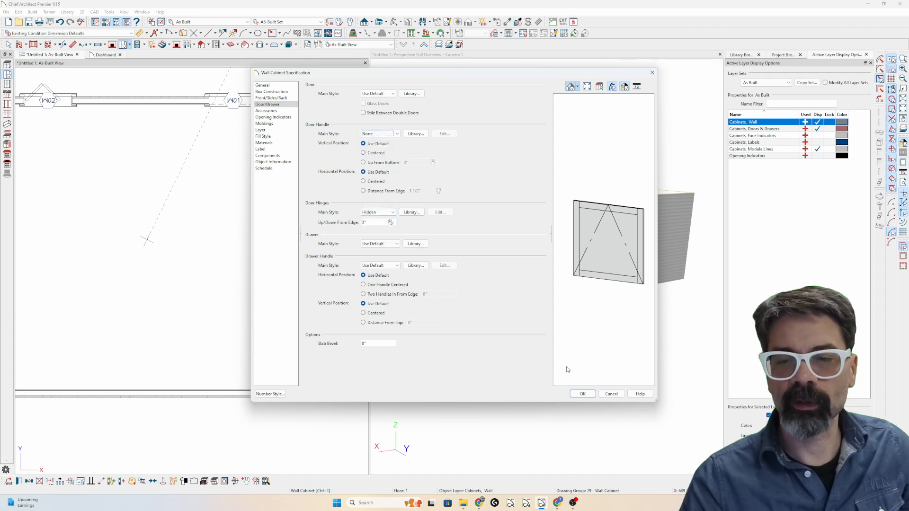
pyautogui.click(583, 393)
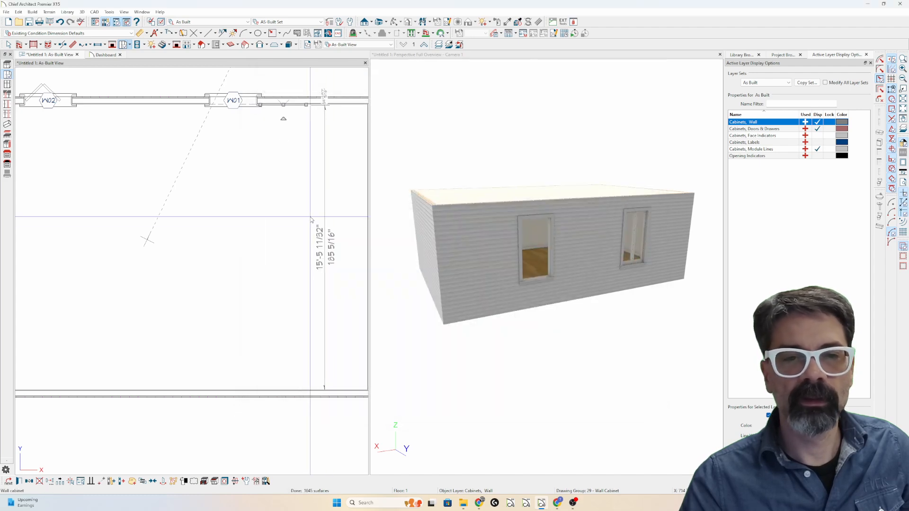
# Create a full camera view inside the room facing the wall with the bifold window, doorway opening and wall cabinet.
pyautogui.press('Escape')
pyautogui.press('c')
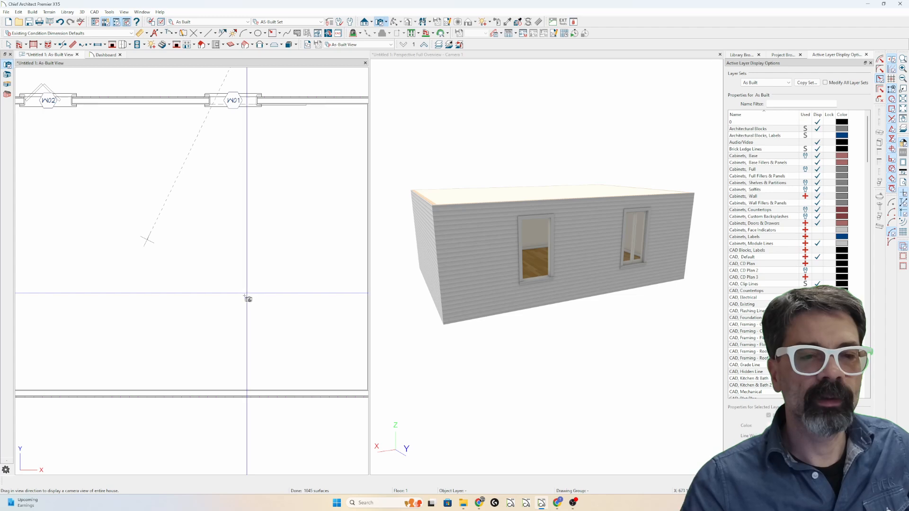
pyautogui.moveTo(246, 293); pyautogui.dragTo(261, 162)
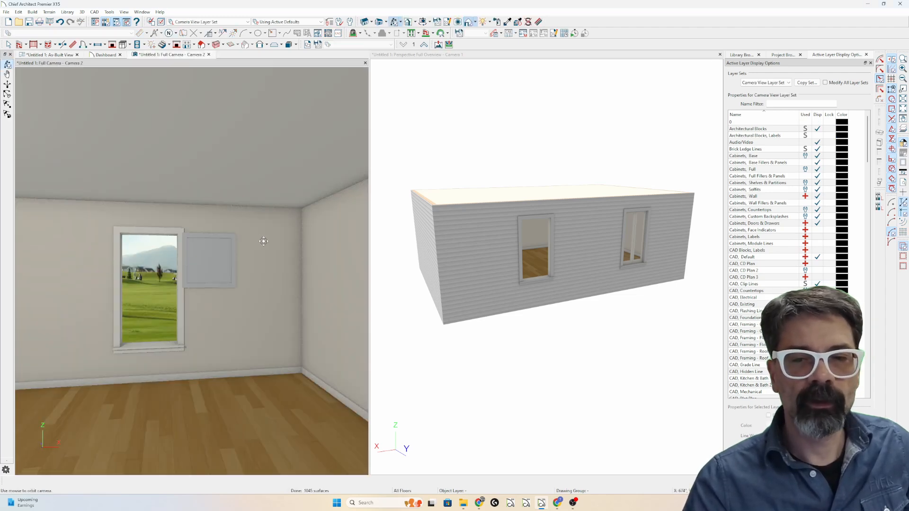
pyautogui.moveTo(230, 275); pyautogui.dragTo(288, 270, button='middle')
pyautogui.scroll(-2, 381, 268)
pyautogui.scroll(-2, 312, 280)
pyautogui.scroll(-2, 359, 266)
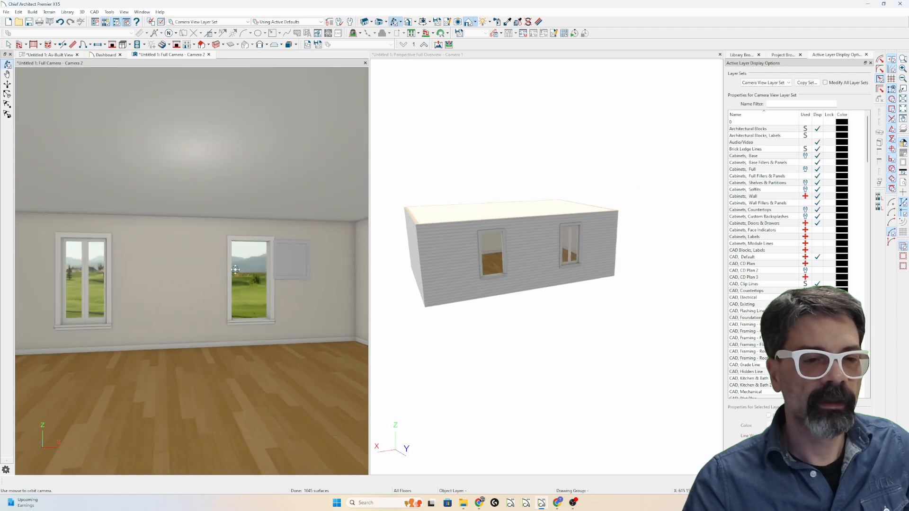
pyautogui.scroll(3, 235, 268)
pyautogui.scroll(-1, 323, 207)
# Pick up the glass material from the bifold window and apply it to the wall cabinet's door panel.
pyautogui.click(506, 22)
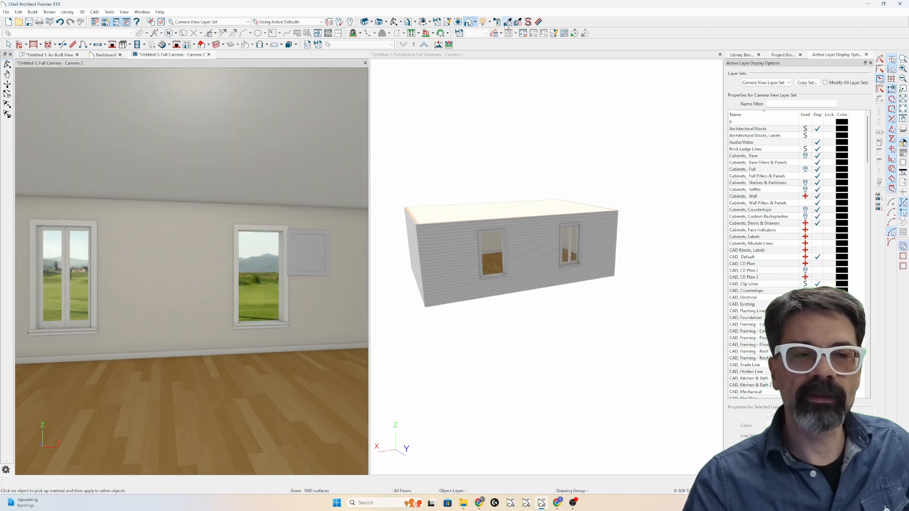
pyautogui.click(84, 261)
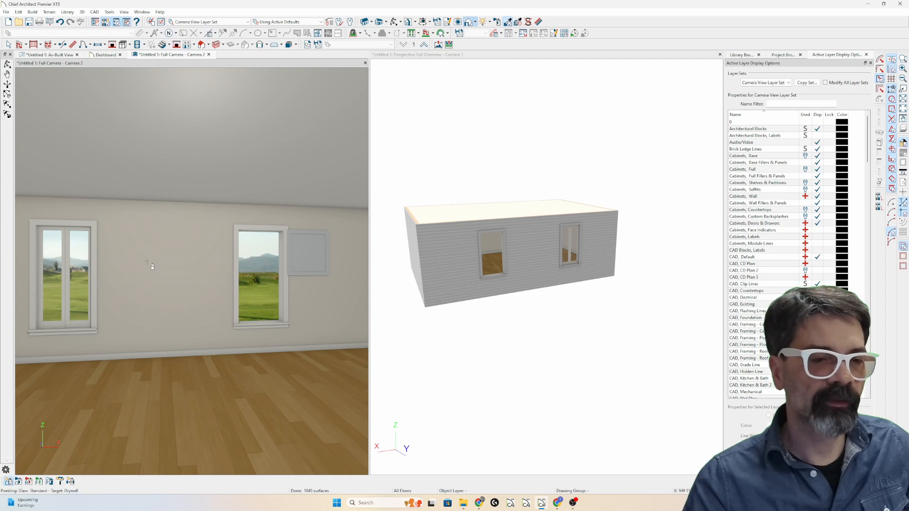
pyautogui.click(315, 246)
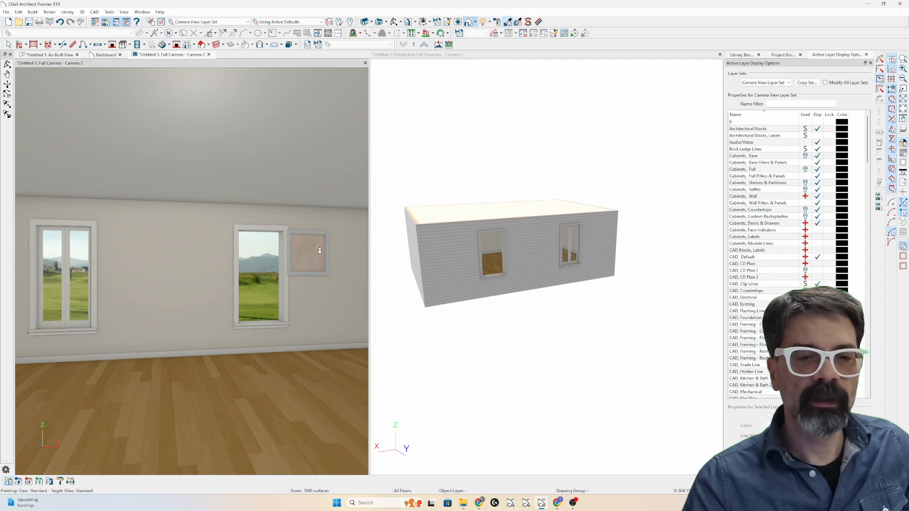
pyautogui.press('Escape')
# Reopen the wall cabinet's specification and set the side type of its back to None.
pyautogui.scroll(4, 313, 248)
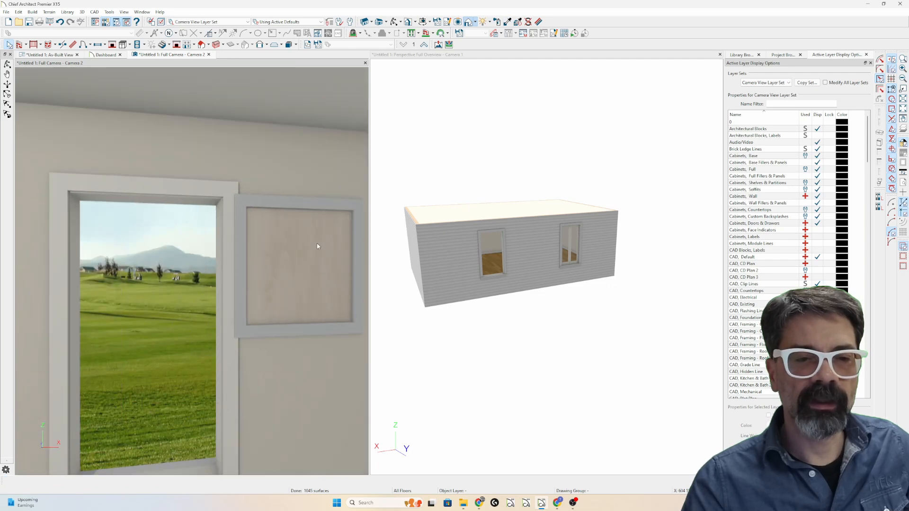
pyautogui.scroll(2, 296, 262)
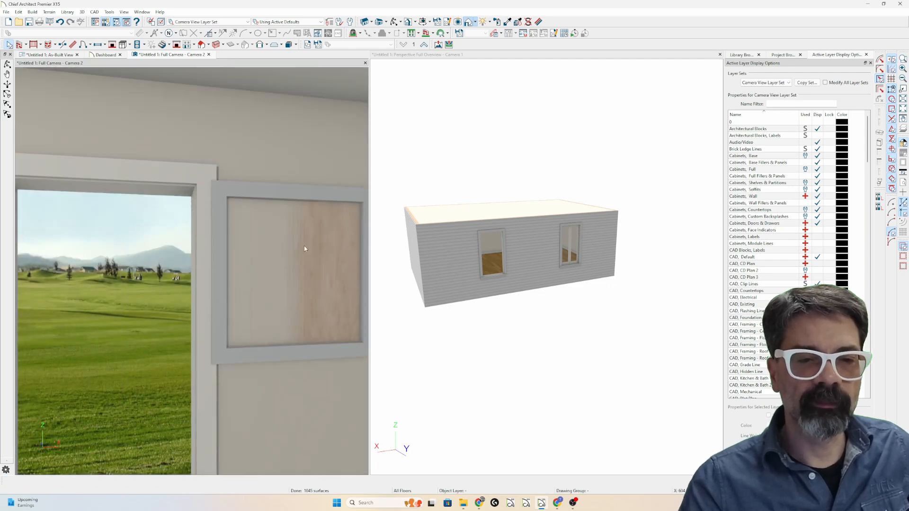
pyautogui.scroll(-2, 304, 245)
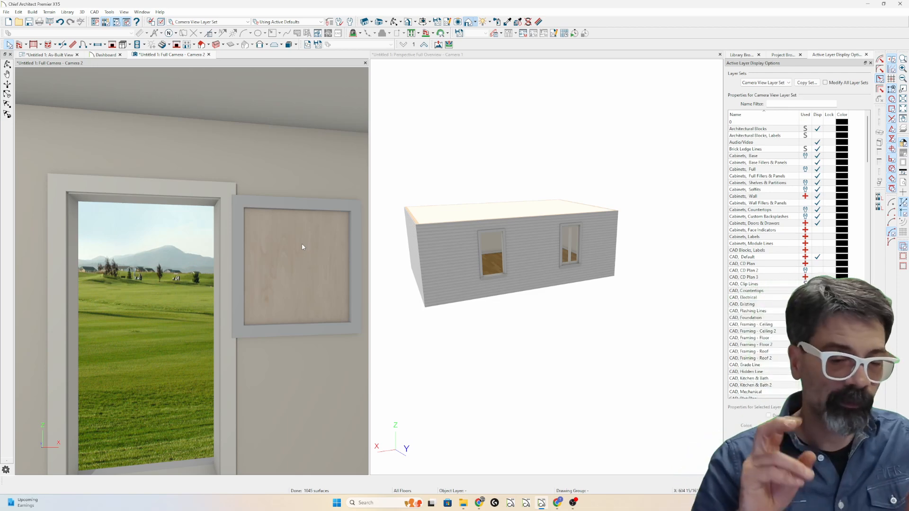
pyautogui.doubleClick(302, 243)
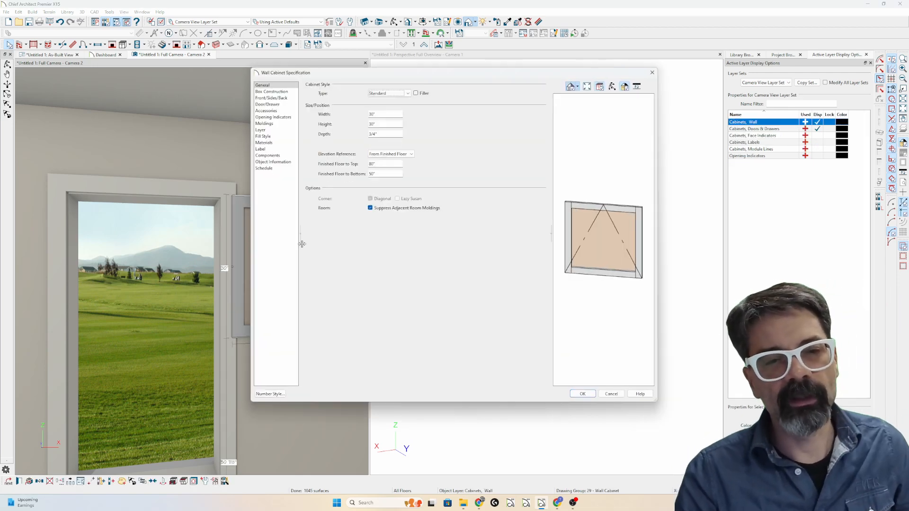
pyautogui.click(271, 97)
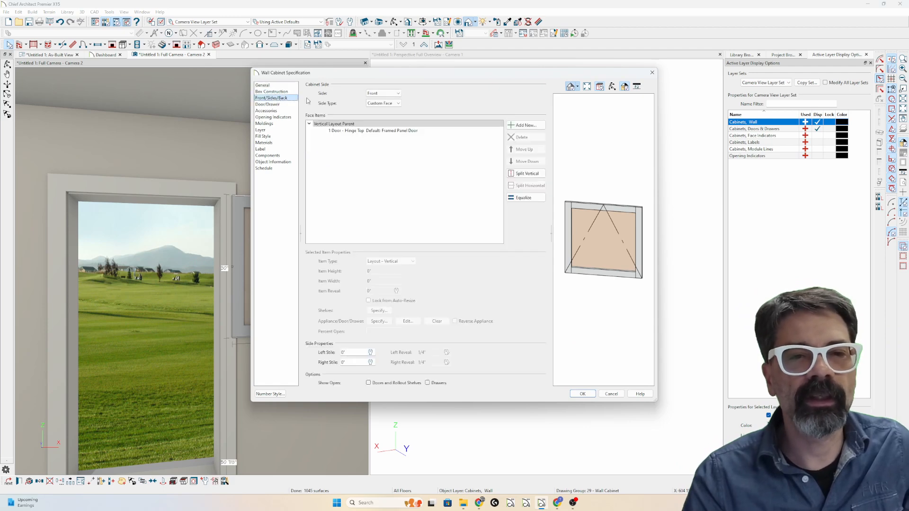
pyautogui.click(389, 93)
pyautogui.click(388, 112)
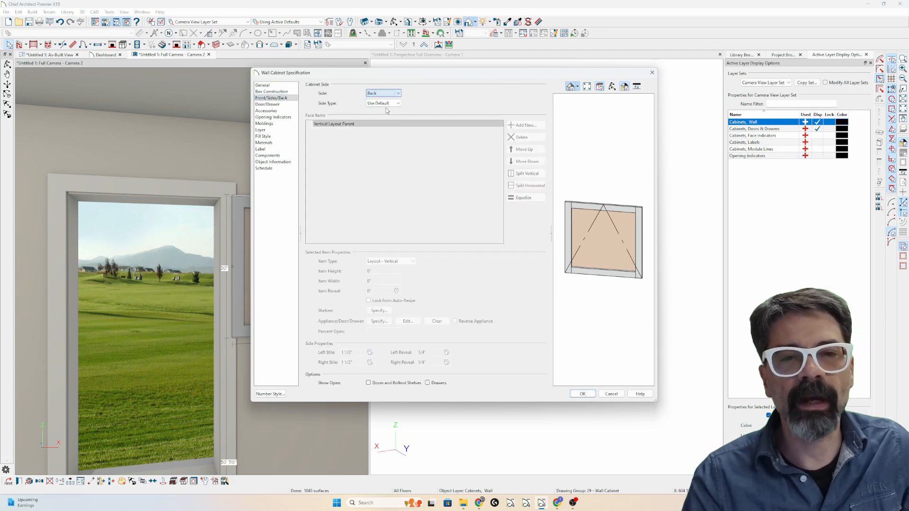
pyautogui.click(391, 103)
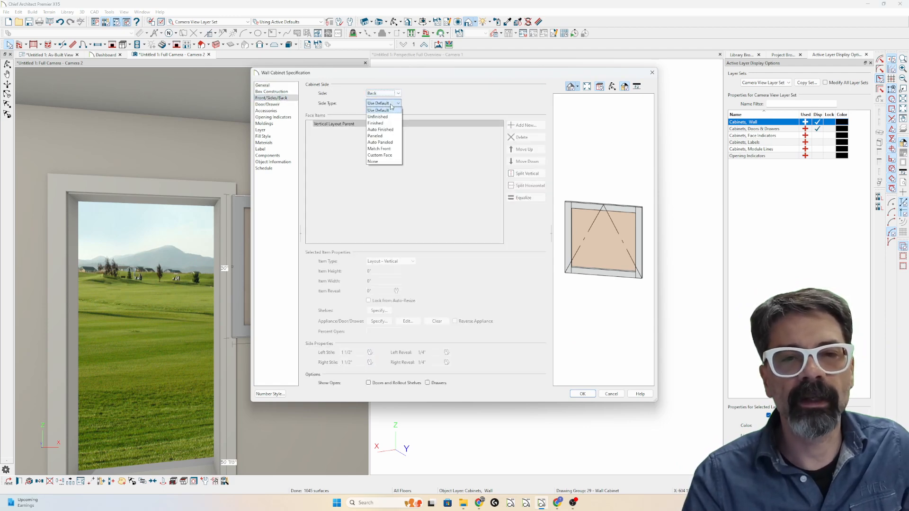
pyautogui.click(378, 161)
pyautogui.click(383, 104)
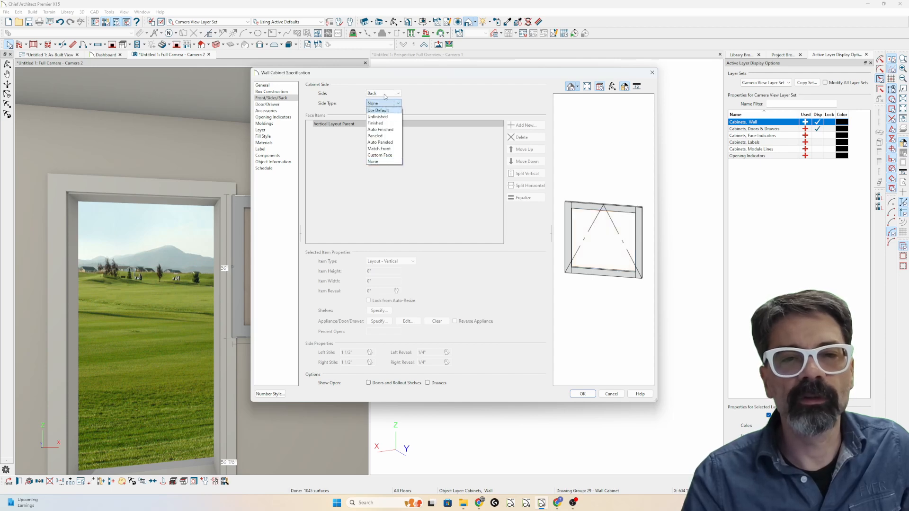
# Set the side type of the wall cabinet's left and right sides to None and apply the specification.
pyautogui.click(386, 95)
pyautogui.click(385, 114)
pyautogui.click(381, 103)
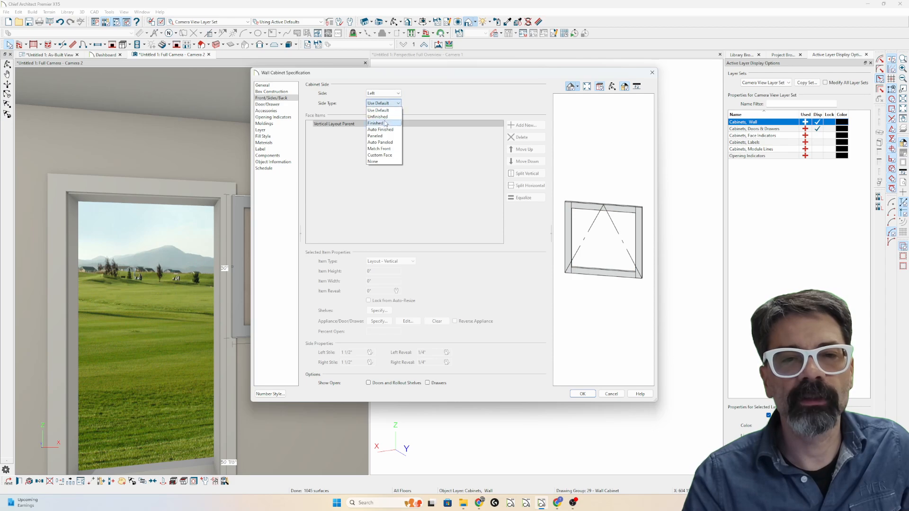
pyautogui.click(387, 162)
pyautogui.click(383, 93)
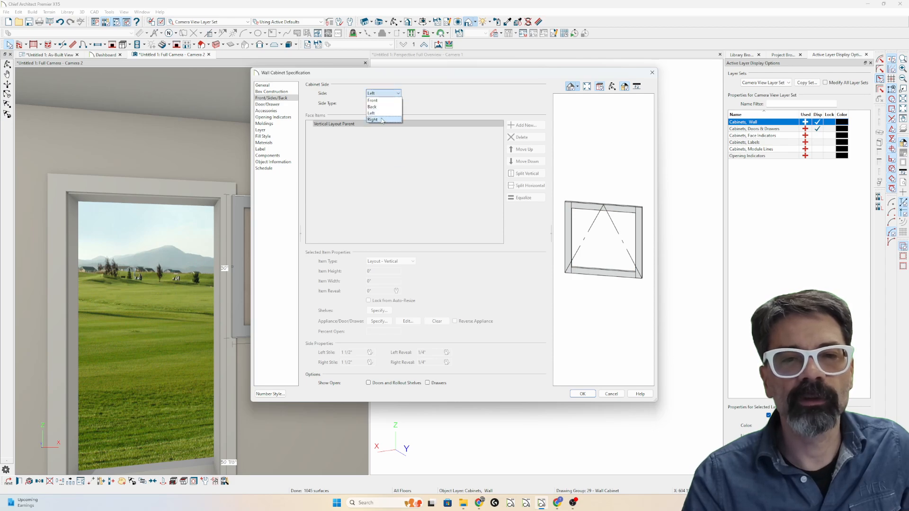
pyautogui.click(382, 103)
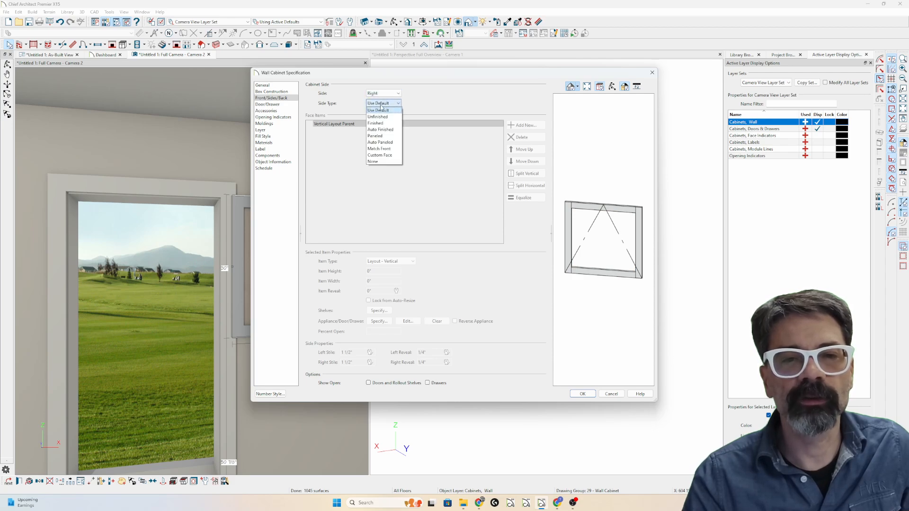
pyautogui.click(384, 163)
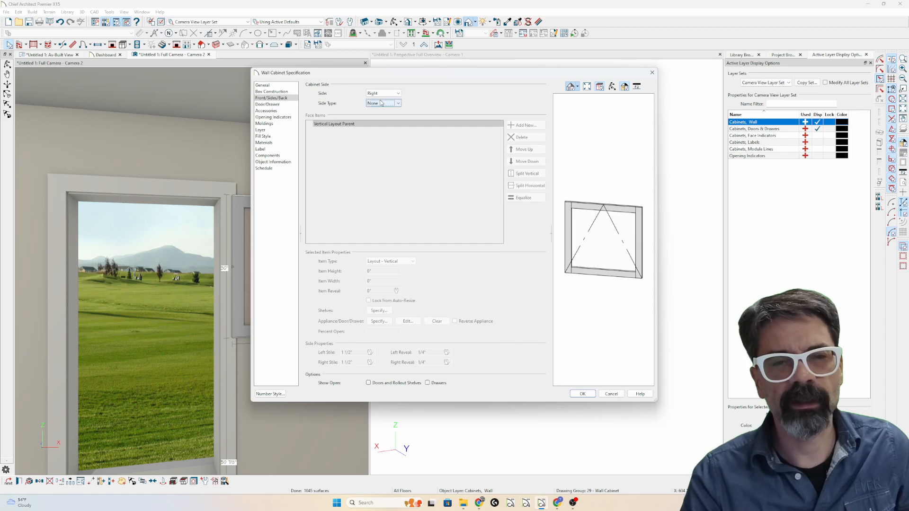
pyautogui.click(582, 393)
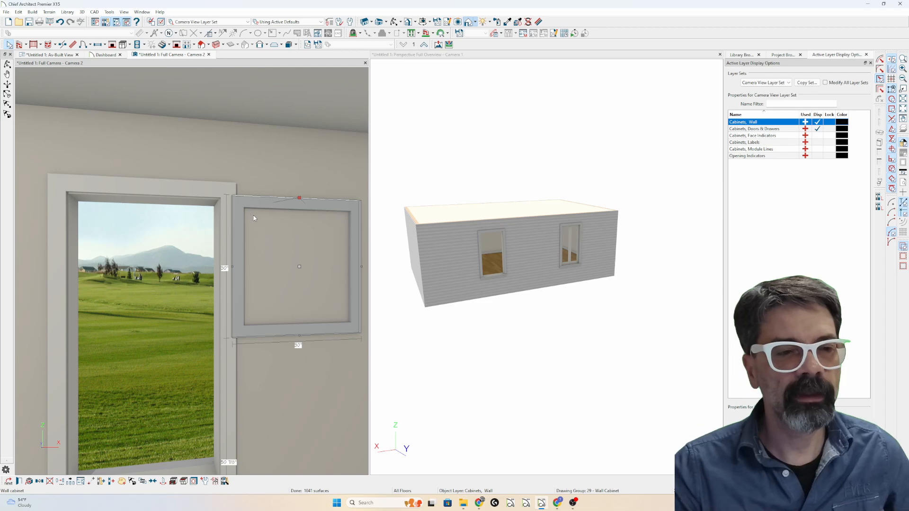
pyautogui.click(71, 55)
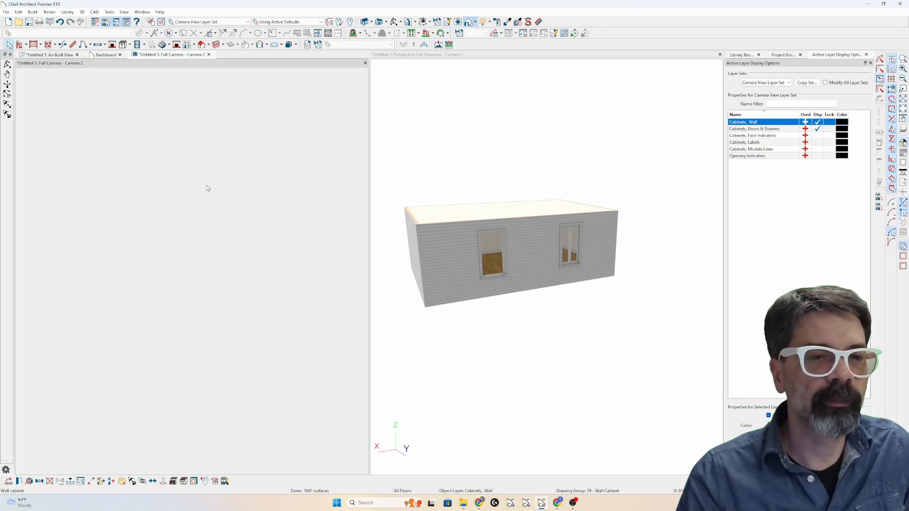
pyautogui.scroll(2, 280, 92)
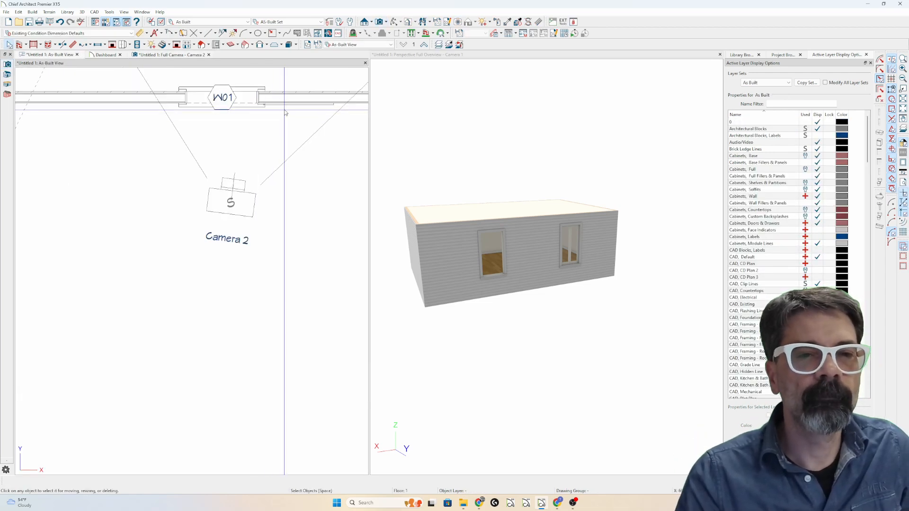
pyautogui.click(195, 56)
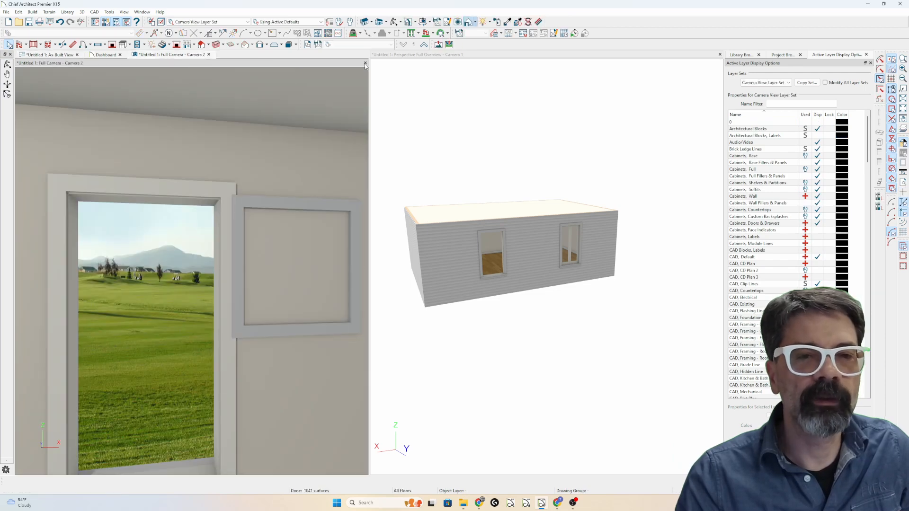
# Pick up the white trim material around the doorway opening and apply it to the wall cabinet's door frame.
pyautogui.click(507, 22)
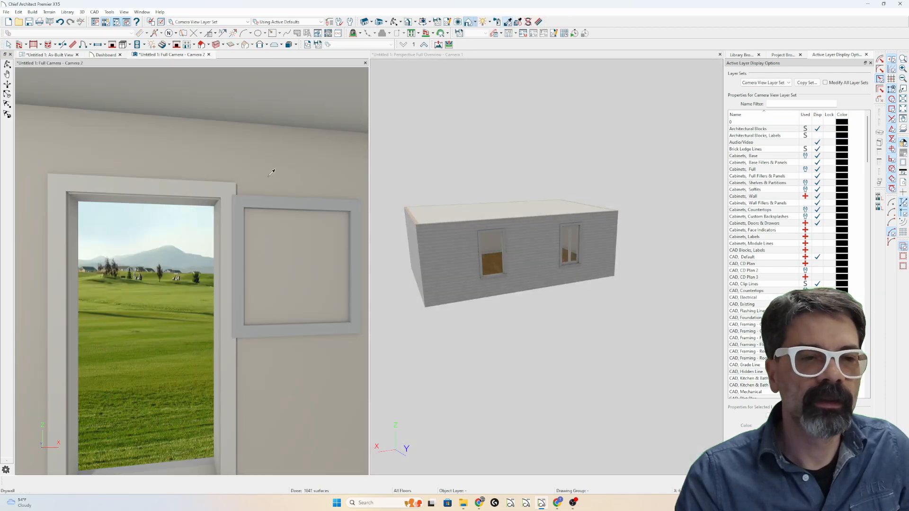
pyautogui.click(263, 204)
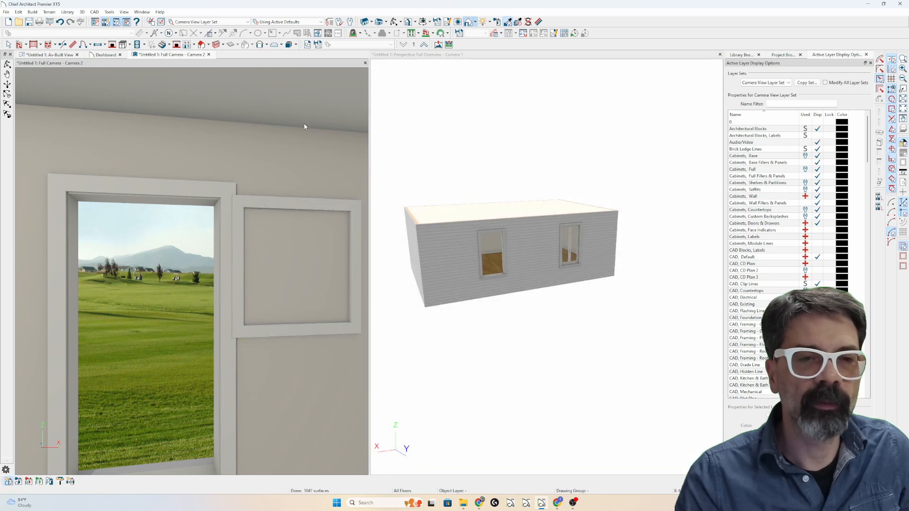
pyautogui.press('Escape')
# Move the wall cabinet in the as-built plan view into the W01 opening.
pyautogui.click(50, 54)
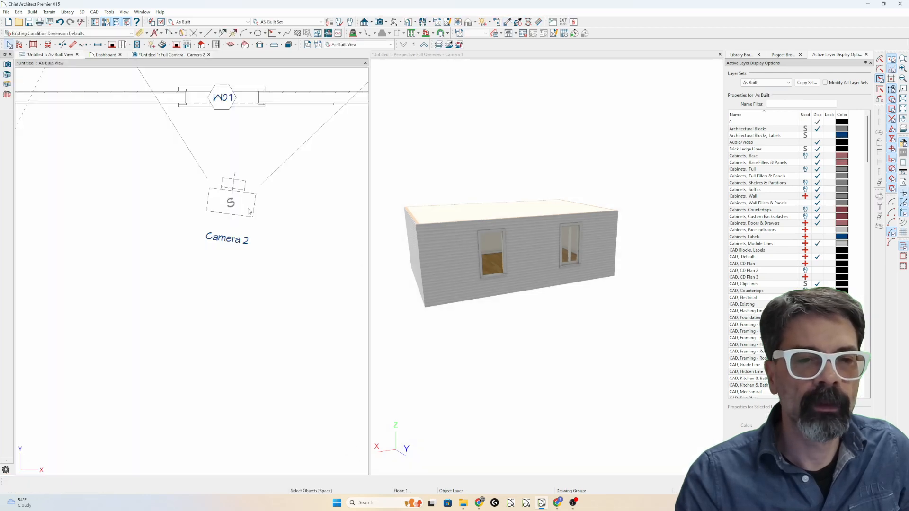
pyautogui.click(284, 109)
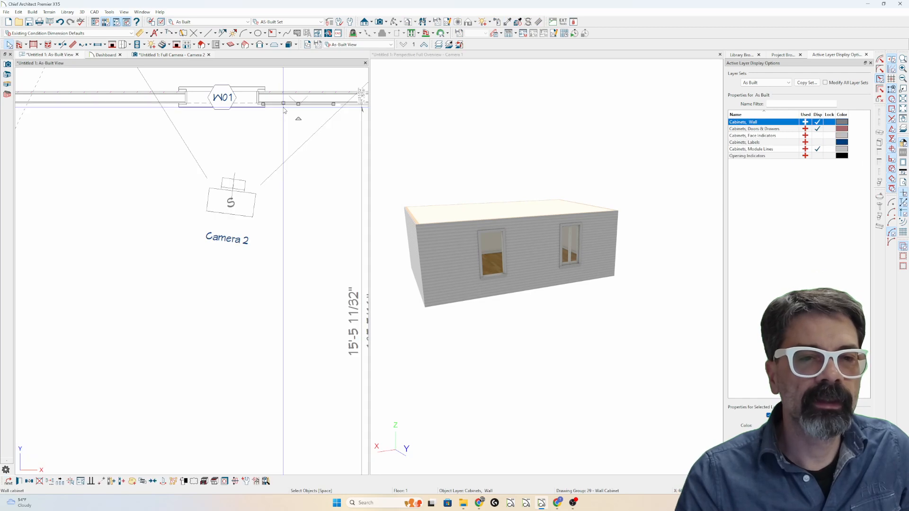
pyautogui.moveTo(284, 110)
pyautogui.mouseDown()
pyautogui.moveTo(272, 63)
pyautogui.moveTo(301, 65)
pyautogui.moveTo(236, 102)
pyautogui.moveTo(271, 101)
pyautogui.mouseUp()
# In the interior camera view, copy the wall cabinet straight down by 30 inches, relative to its start point.
pyautogui.click(190, 56)
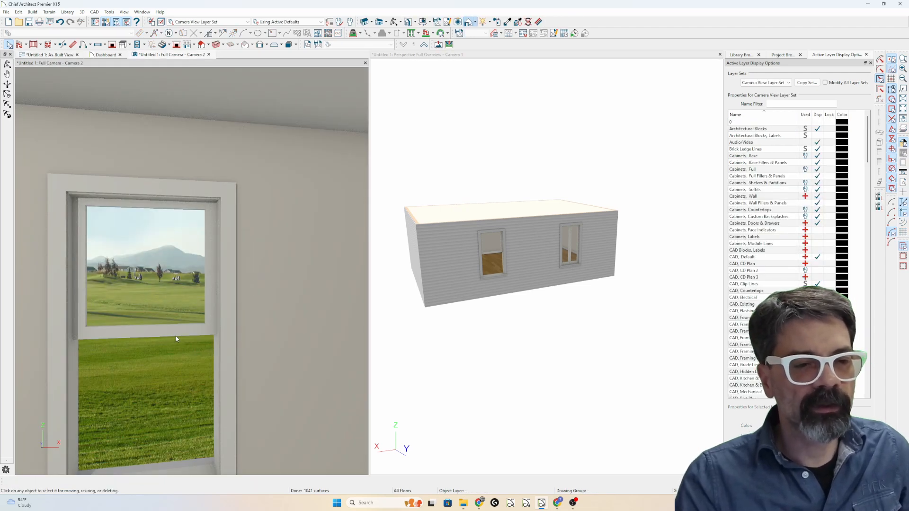
pyautogui.click(176, 339)
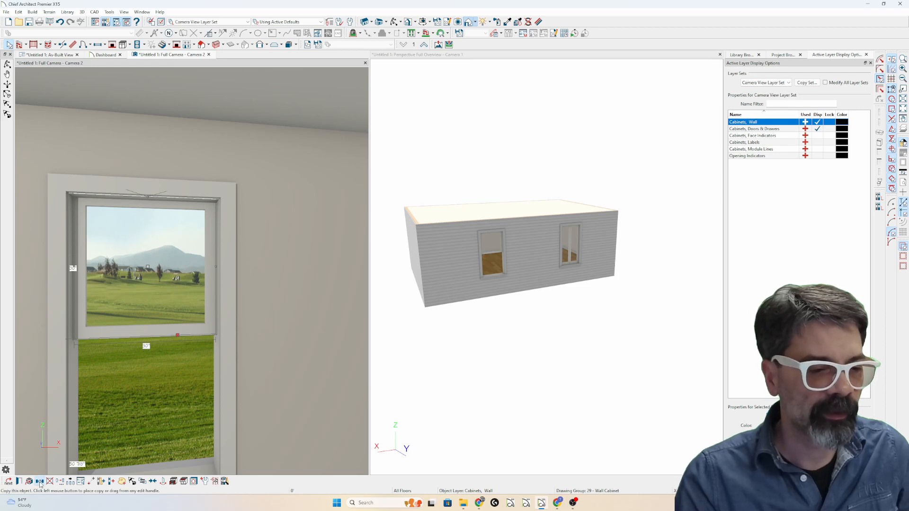
pyautogui.click(40, 482)
pyautogui.moveTo(148, 266); pyautogui.dragTo(149, 344)
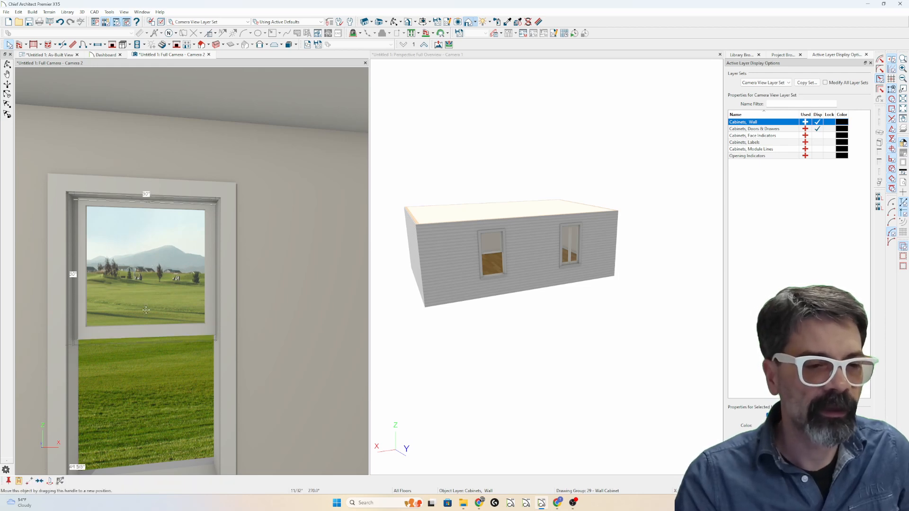
pyautogui.press('Tab')
pyautogui.press('Tab')
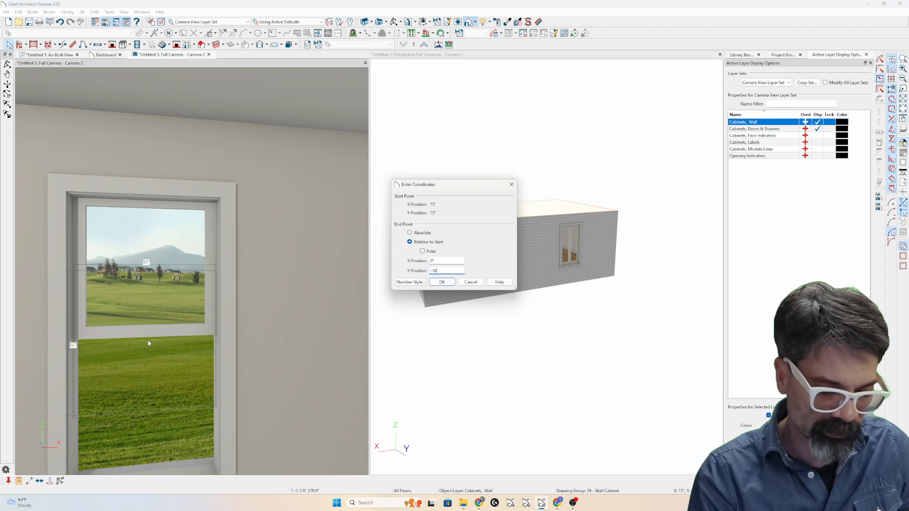
pyautogui.press('Return')
# Change the lower cabinet's front door to Door - Hinge Bottom with a 45° swing angle and apply it.
pyautogui.doubleClick(147, 339)
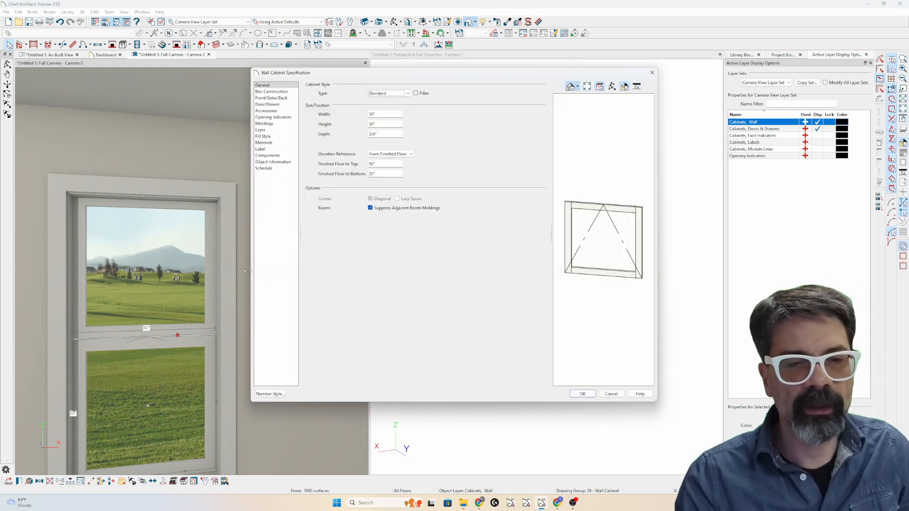
pyautogui.click(271, 97)
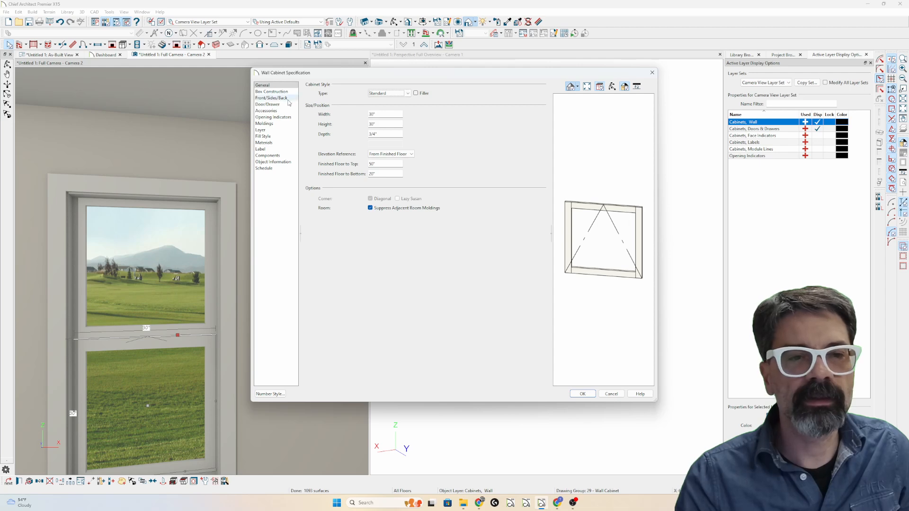
pyautogui.click(392, 131)
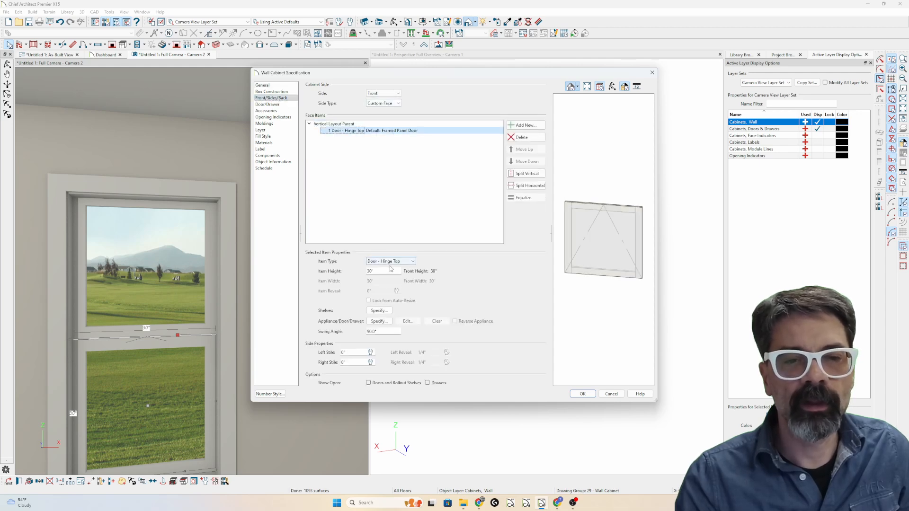
pyautogui.click(391, 262)
pyautogui.click(394, 306)
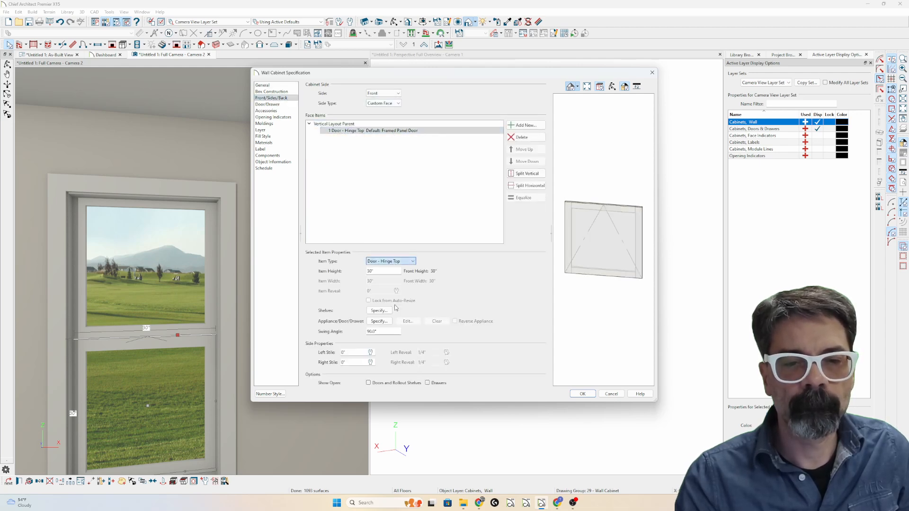
pyautogui.moveTo(381, 331); pyautogui.dragTo(348, 335)
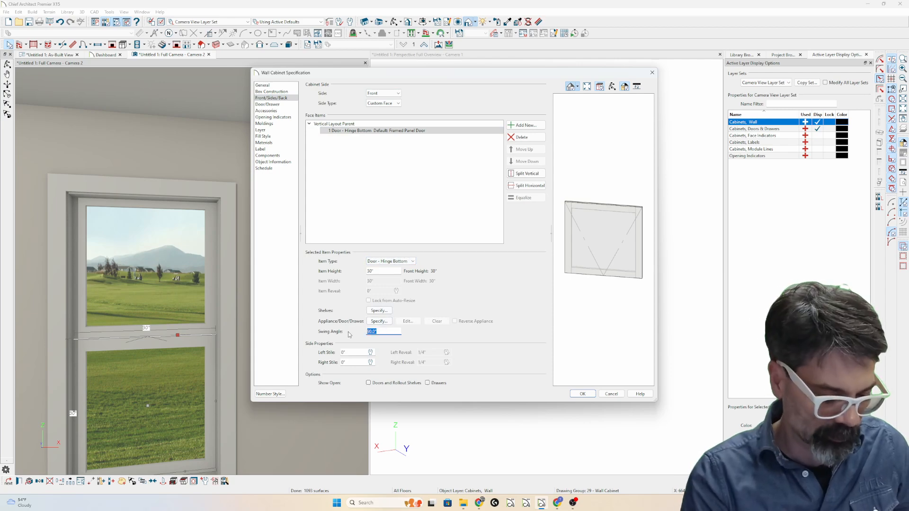
pyautogui.write('45')
pyautogui.press('Return')
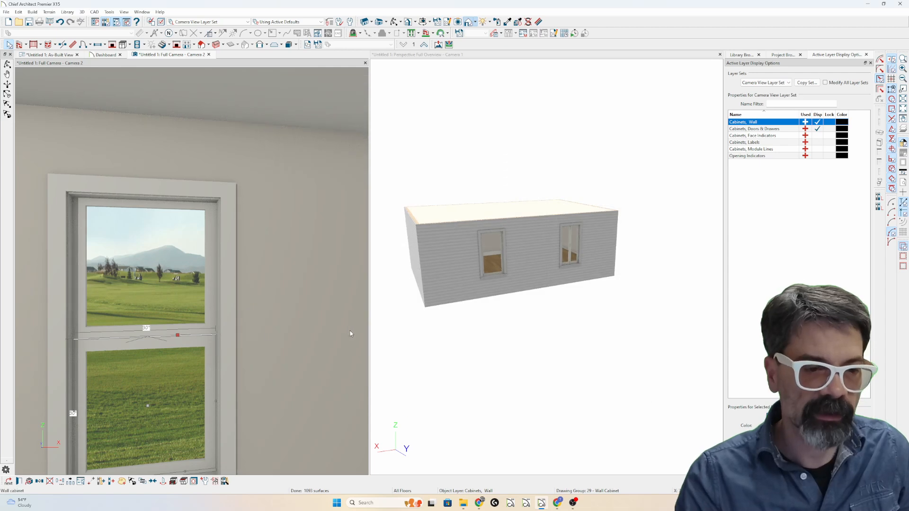
# Change the swing angle of the upper cabinet's top-hinged door, apply it, and close the interior camera view.
pyautogui.click(200, 326)
pyautogui.doubleClick(204, 329)
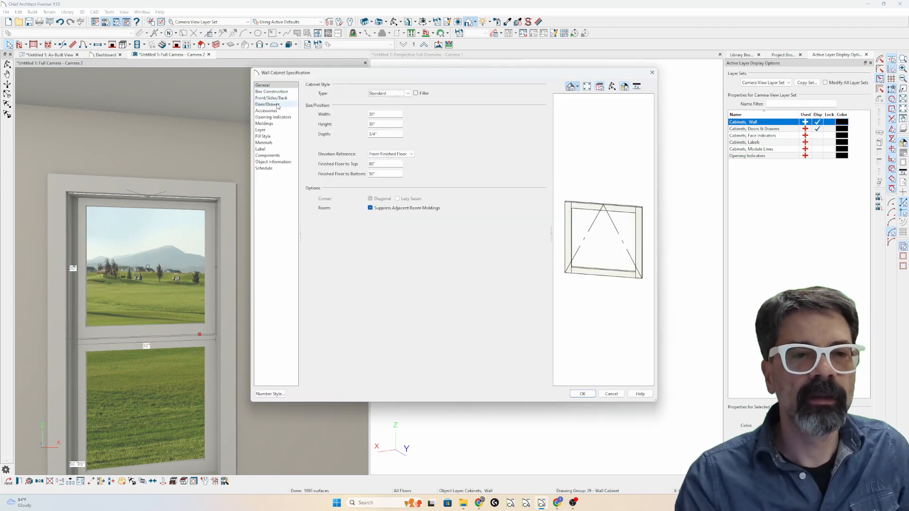
pyautogui.click(271, 97)
pyautogui.click(379, 131)
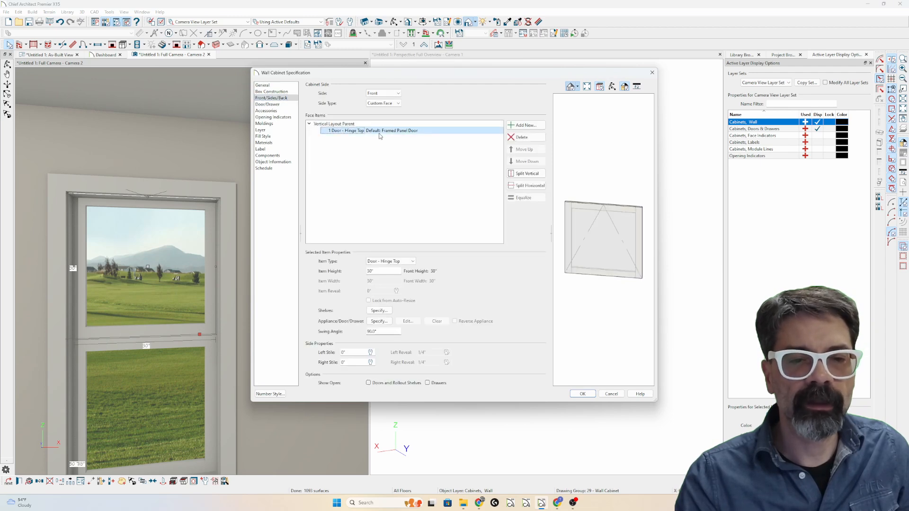
pyautogui.moveTo(381, 331); pyautogui.dragTo(303, 335)
pyautogui.write('0')
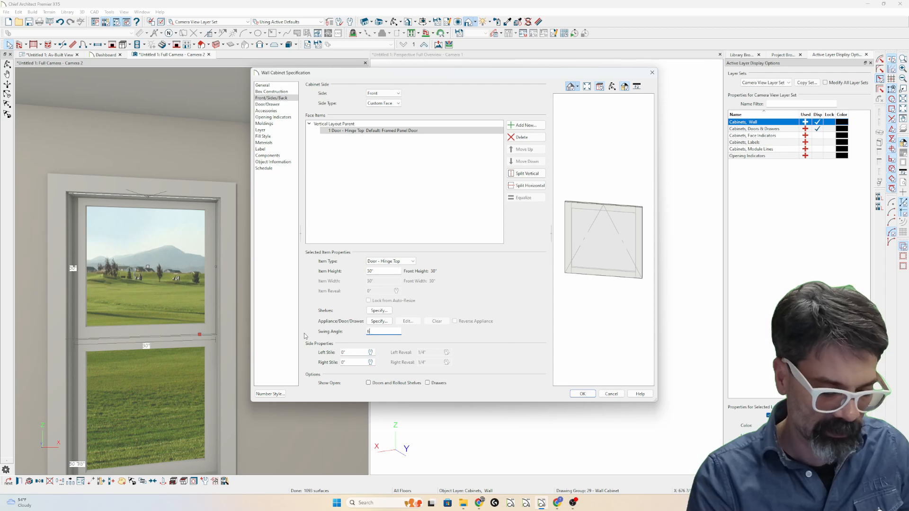
pyautogui.press('Return')
pyautogui.press('Escape')
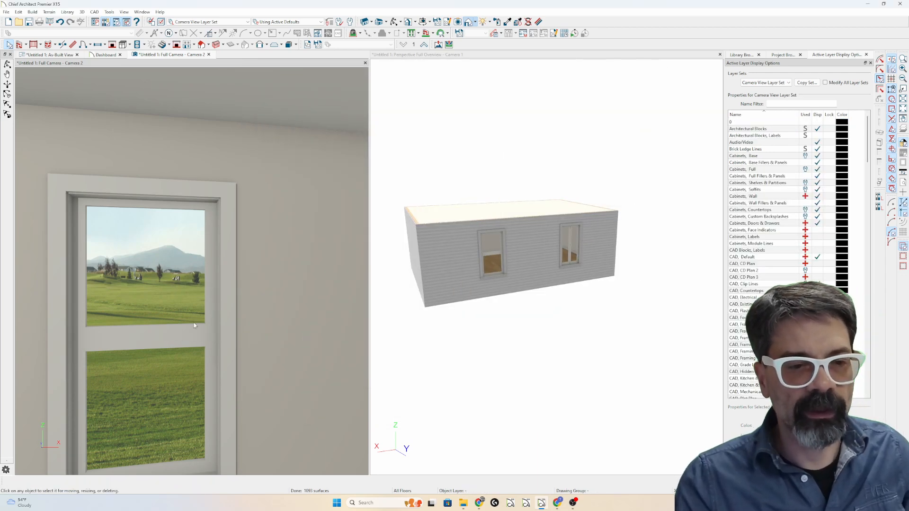
pyautogui.click(210, 55)
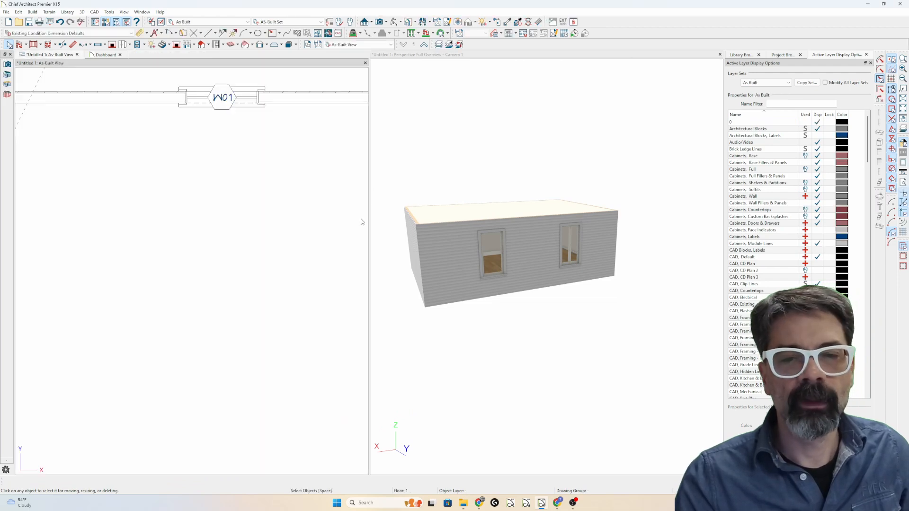
# Open the doors of both stacked cabinets together in the exterior perspective overview.
pyautogui.scroll(3, 509, 243)
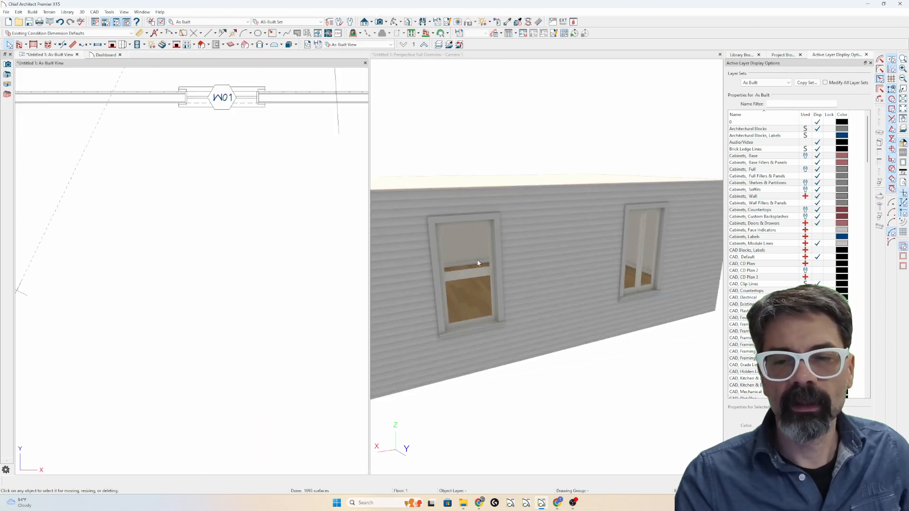
pyautogui.click(478, 263)
pyautogui.click(479, 287)
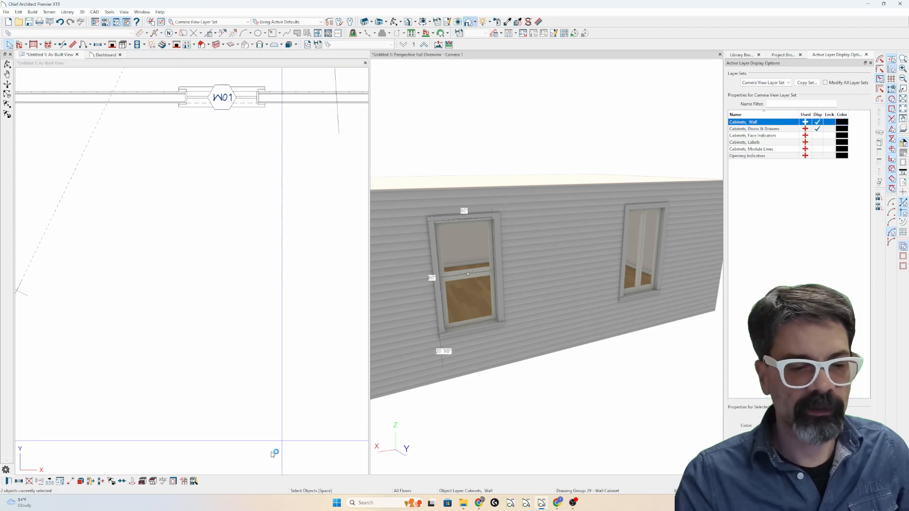
pyautogui.click(142, 481)
pyautogui.click(499, 326)
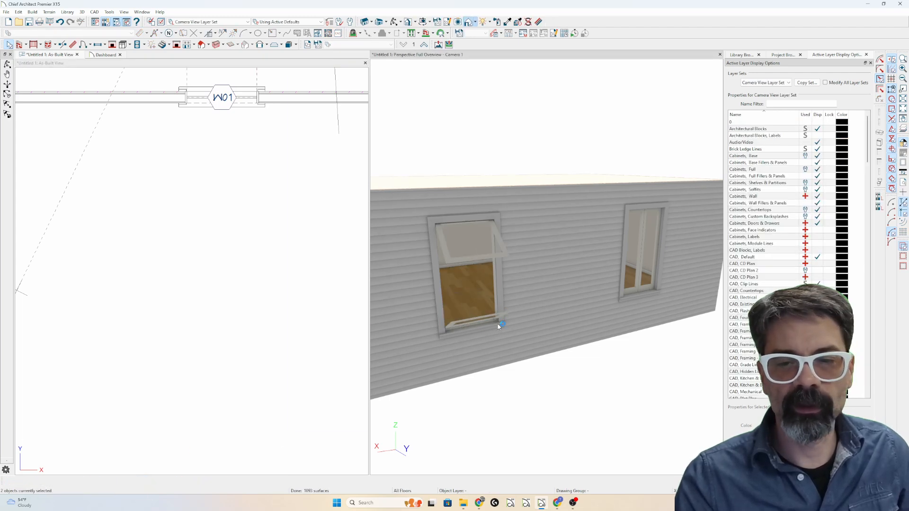
# Select both stacked cabinets in the exterior perspective and close their doors.
pyautogui.click(462, 260)
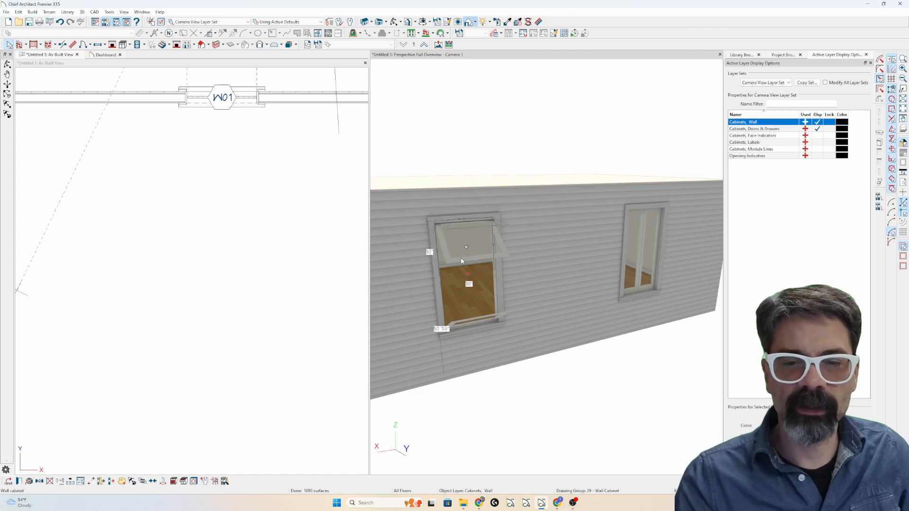
pyautogui.click(471, 323)
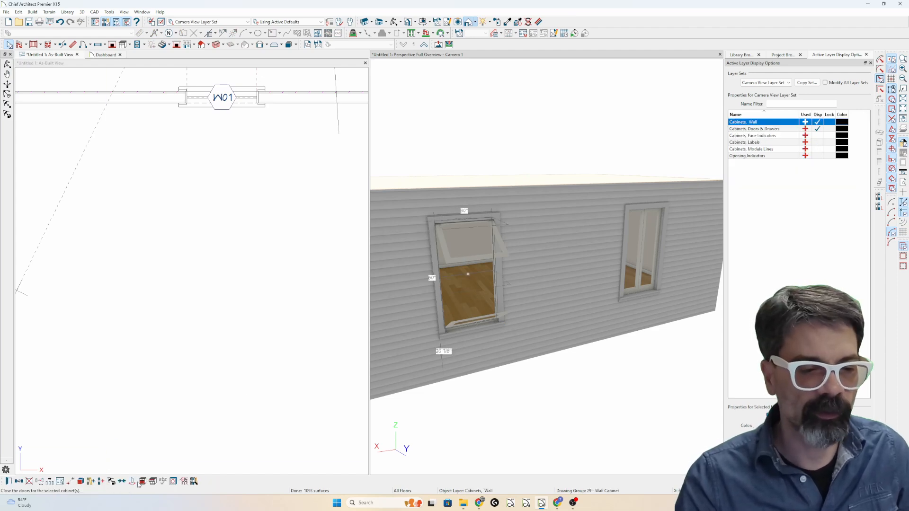
pyautogui.click(142, 481)
pyautogui.press('Escape')
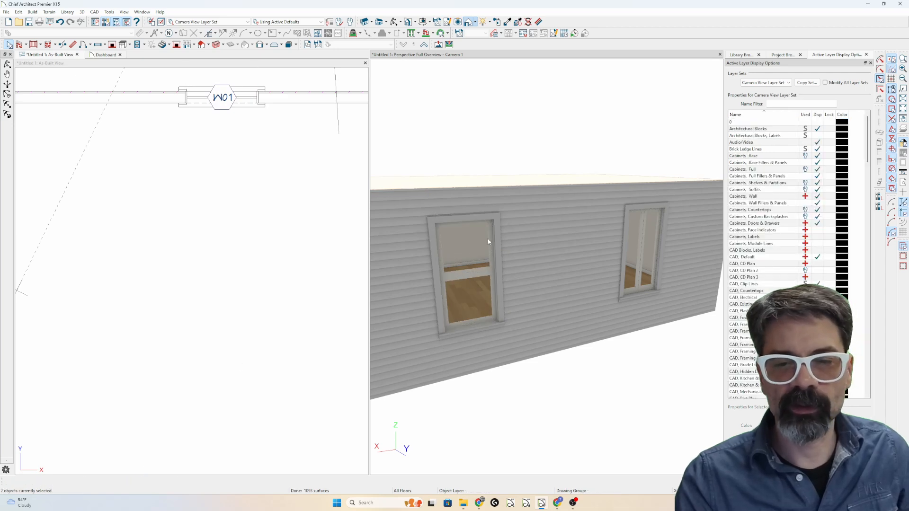
pyautogui.scroll(-3, 456, 248)
pyautogui.moveTo(269, 133); pyautogui.dragTo(277, 198, button='middle')
pyautogui.scroll(1, 277, 199)
pyautogui.click(277, 199)
pyautogui.scroll(1, 277, 199)
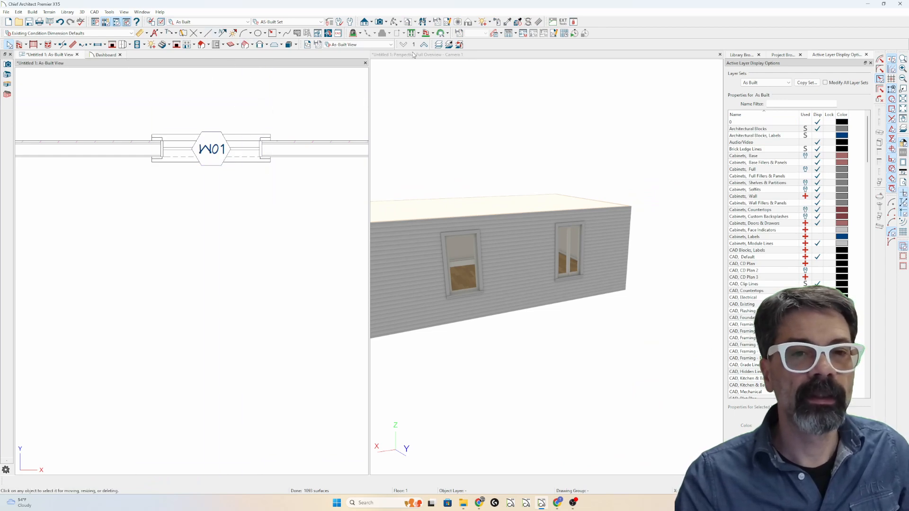
pyautogui.click(512, 204)
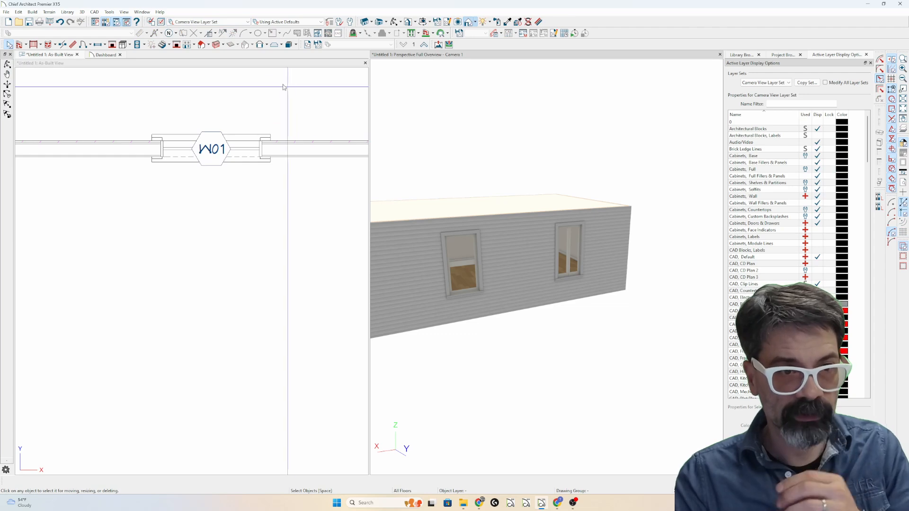
pyautogui.click(178, 24)
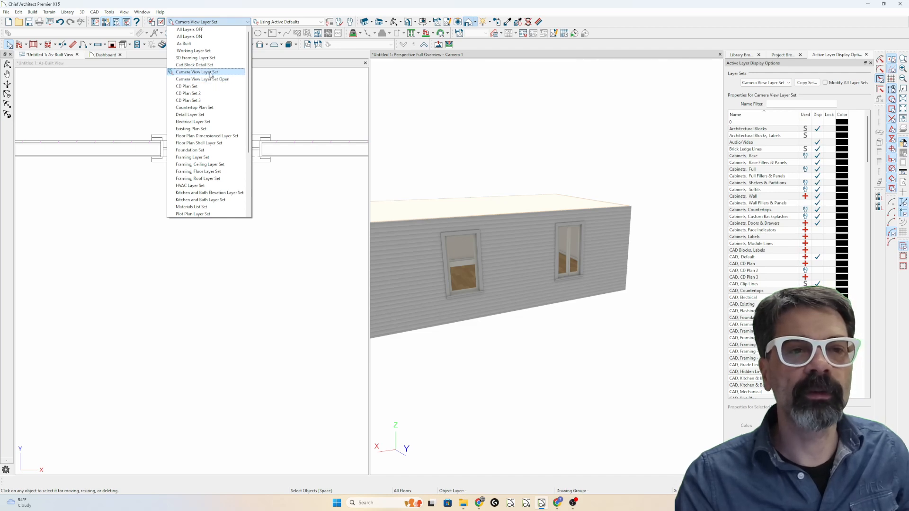
pyautogui.click(220, 80)
pyautogui.click(188, 106)
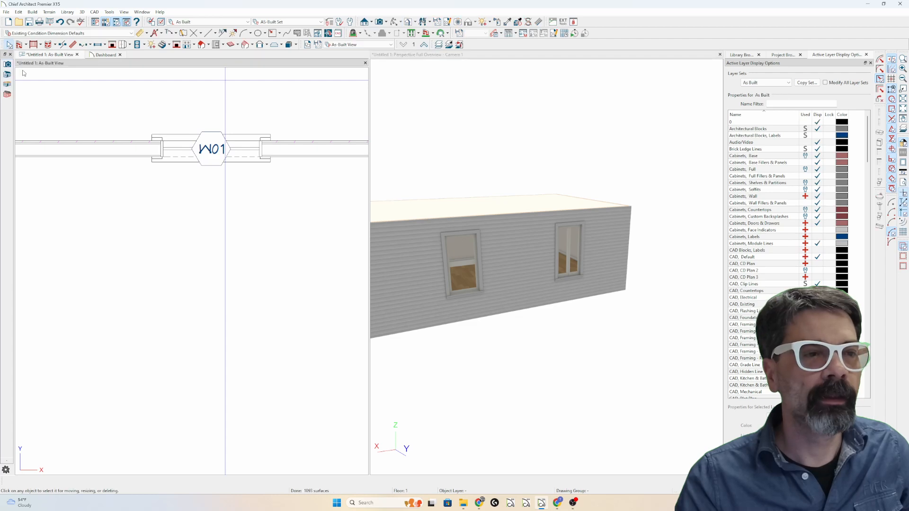
# Select both stacked cabinets in the plan view and duplicate them in the same position.
pyautogui.click(903, 257)
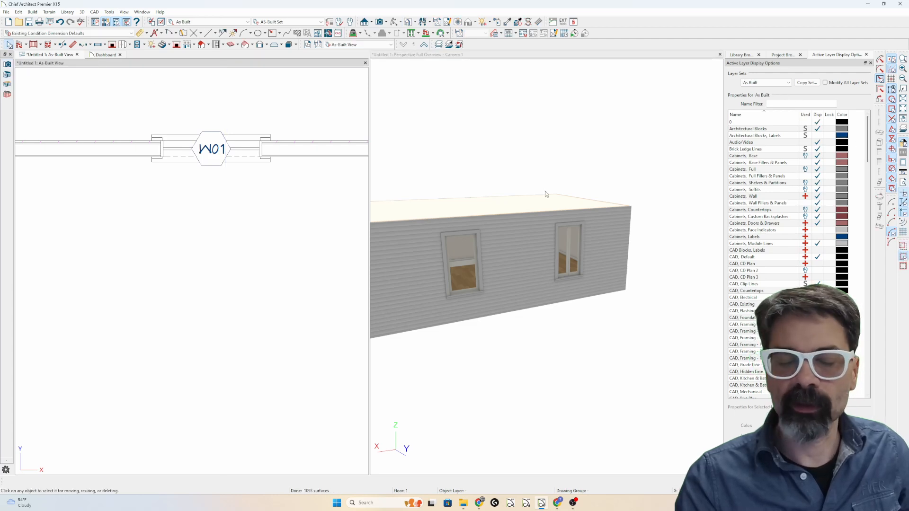
pyautogui.moveTo(230, 148); pyautogui.dragTo(283, 146)
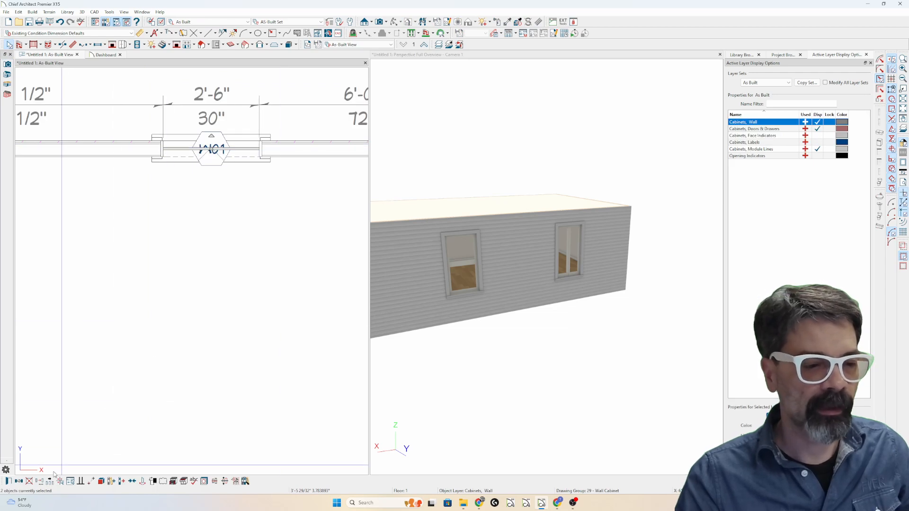
pyautogui.click(19, 481)
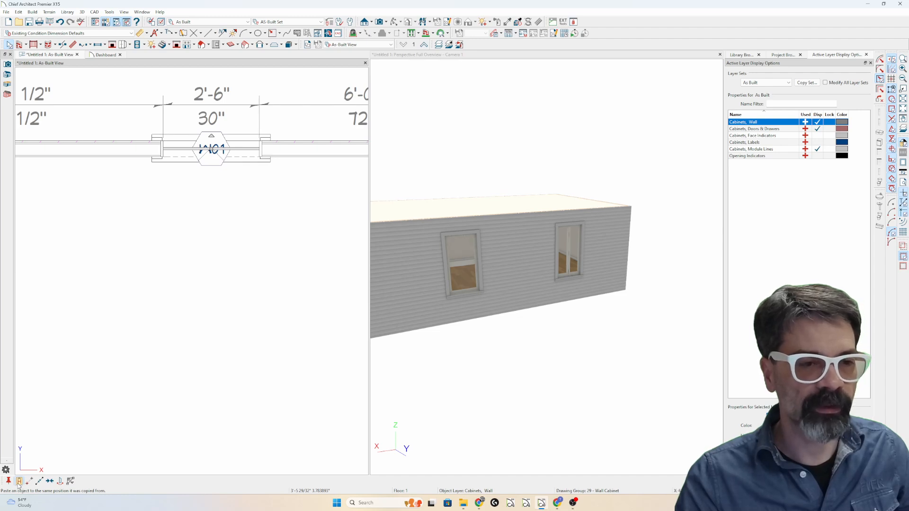
pyautogui.click(19, 482)
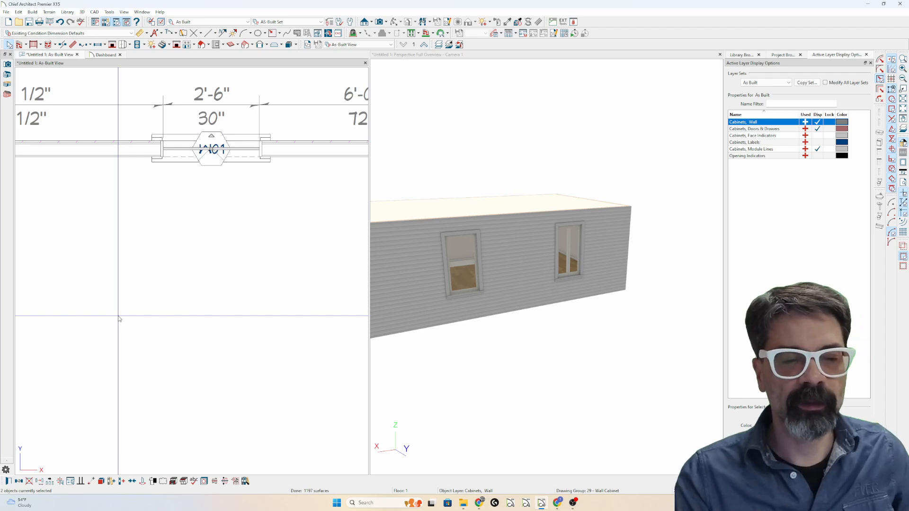
# Open the layer settings of the two duplicated cabinets and look through the available layers.
pyautogui.hotkey('ctrl', 'e')
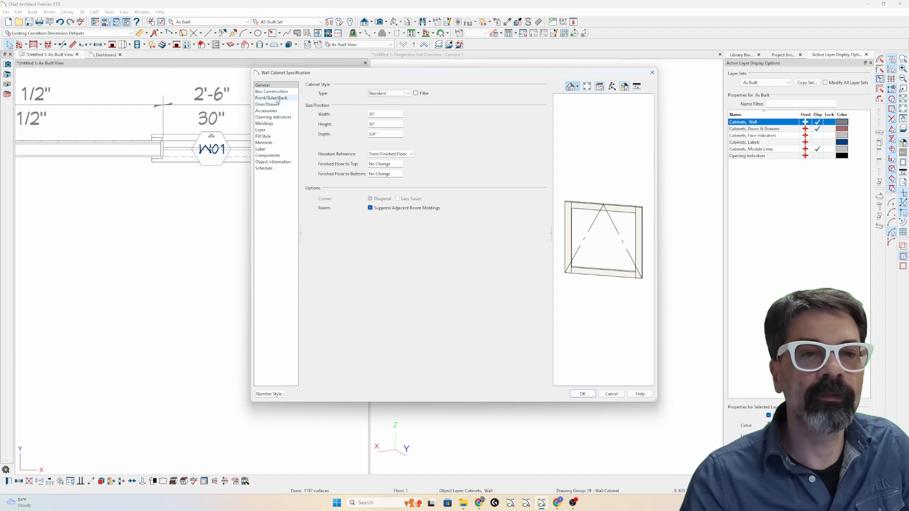
pyautogui.click(260, 130)
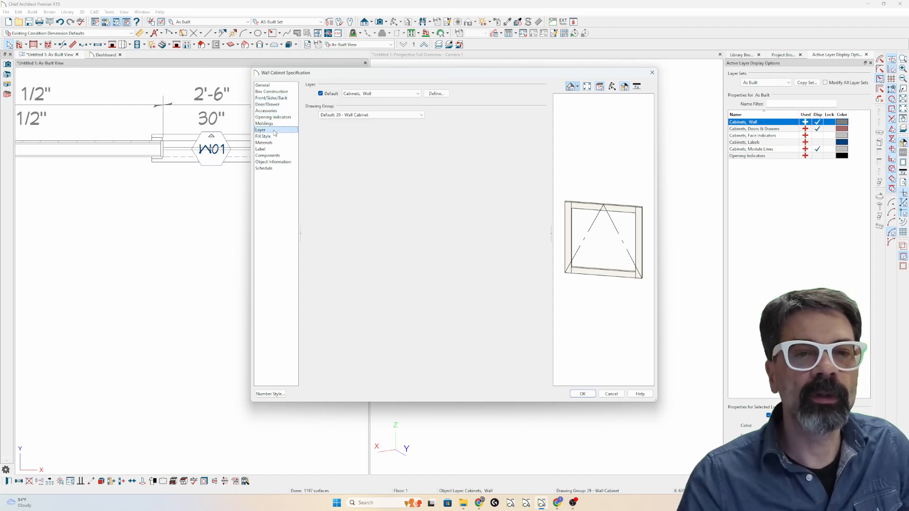
pyautogui.click(379, 94)
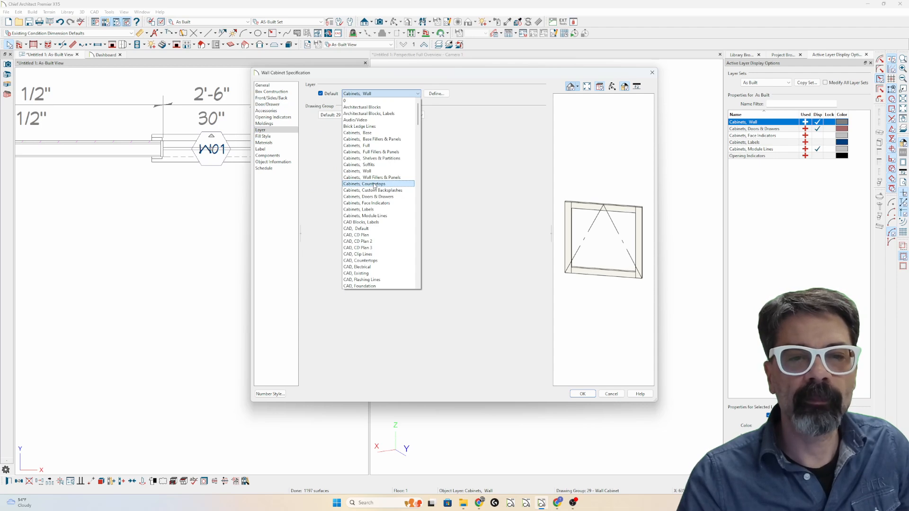
pyautogui.scroll(-20, 374, 185)
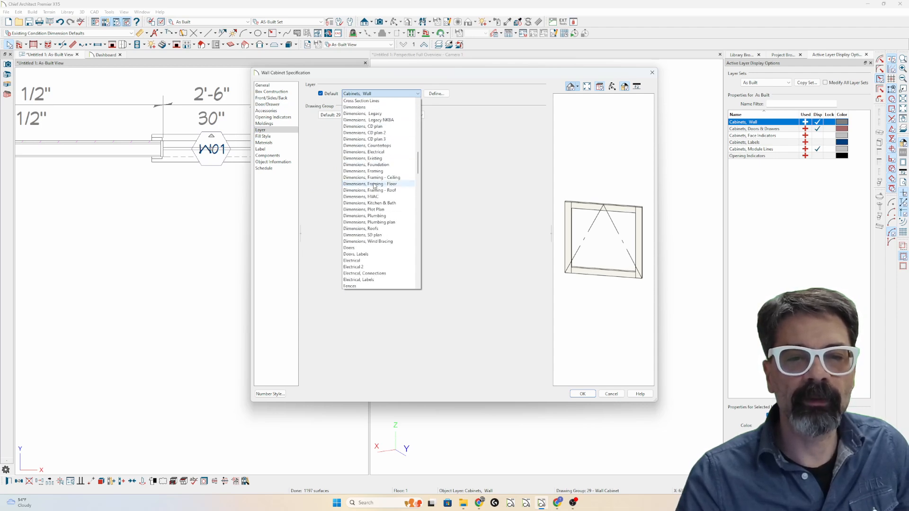
pyautogui.scroll(-12, 373, 185)
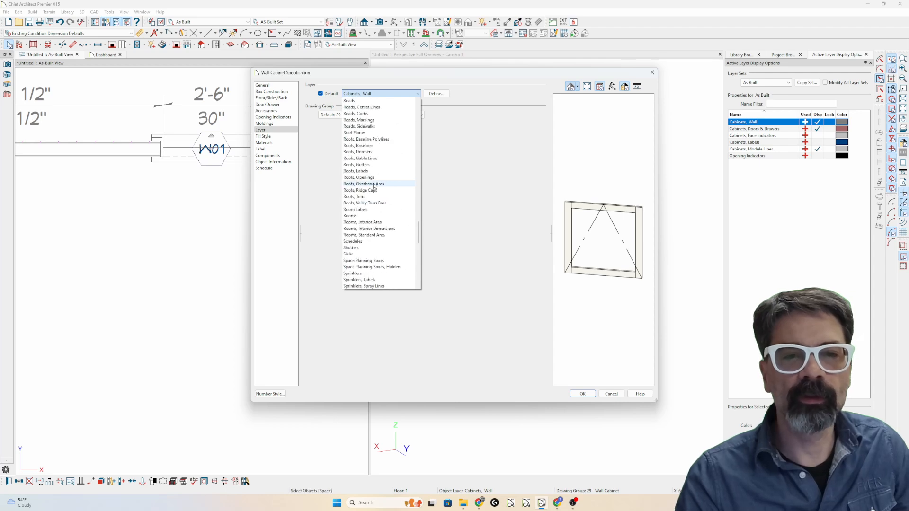
pyautogui.scroll(20, 373, 185)
pyautogui.click(432, 94)
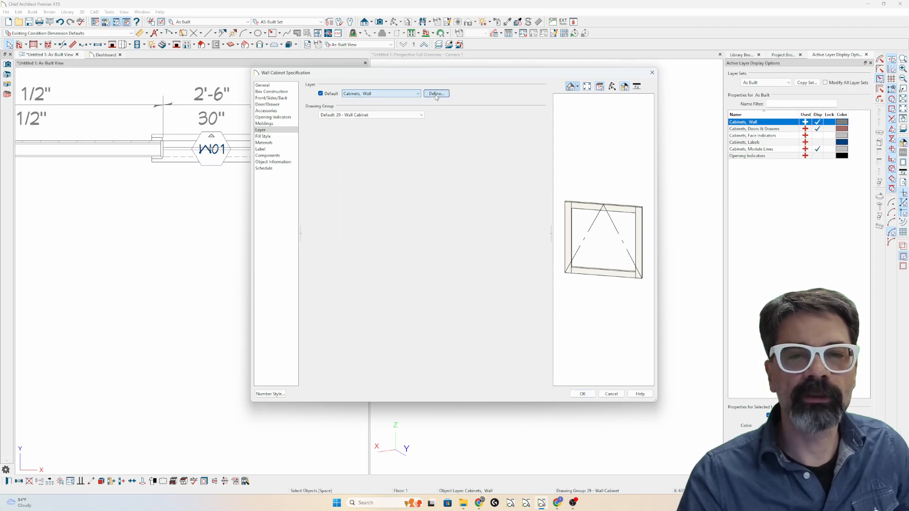
# Create a hidden layer named "Windows, Open" from a copy of the Windows layer for the duplicated cabinets.
pyautogui.click(432, 93)
pyautogui.scroll(-20, 370, 200)
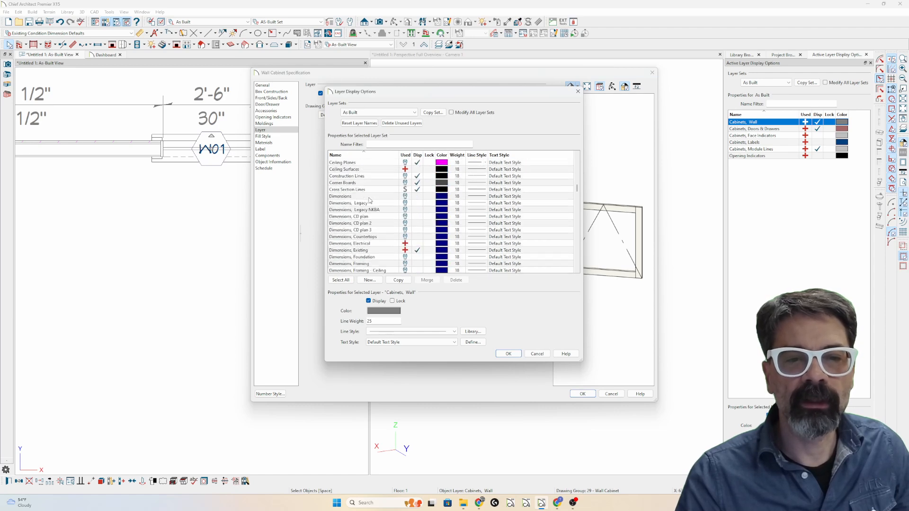
pyautogui.scroll(-15, 369, 200)
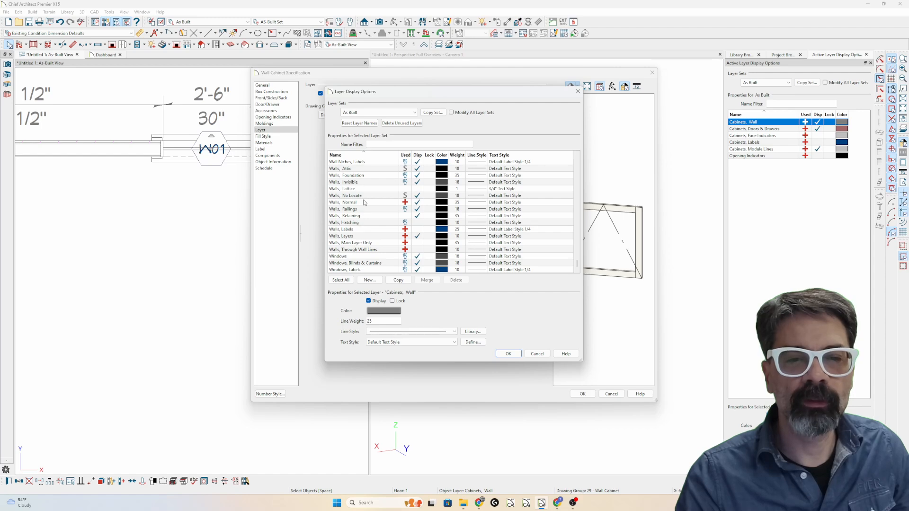
pyautogui.click(359, 257)
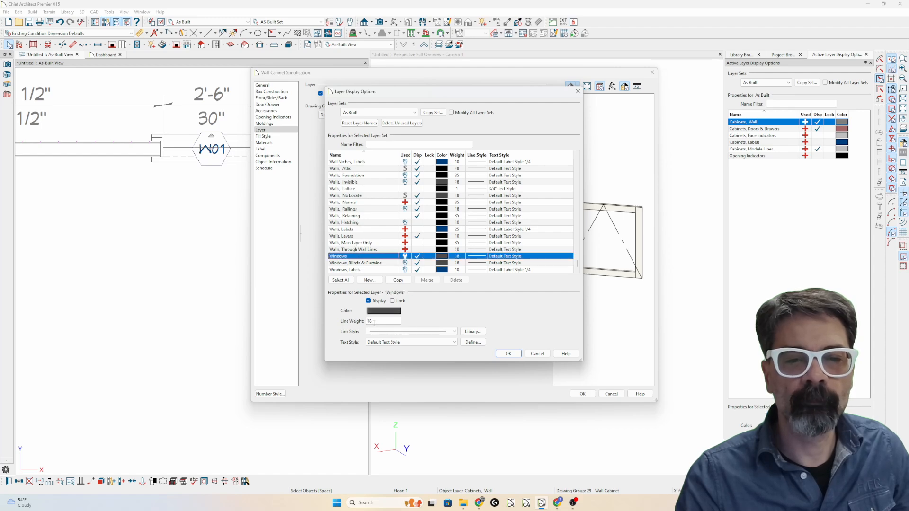
pyautogui.click(397, 279)
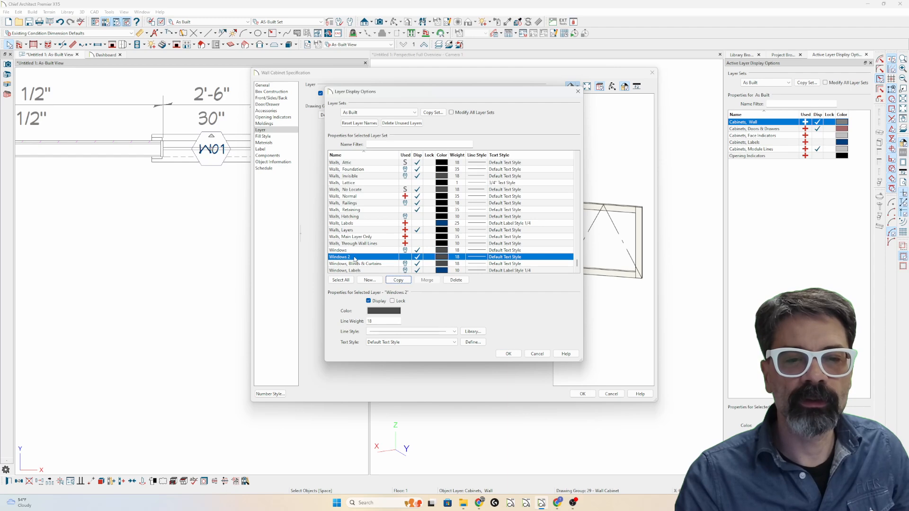
pyautogui.click(359, 257)
pyautogui.press('BackSpace')
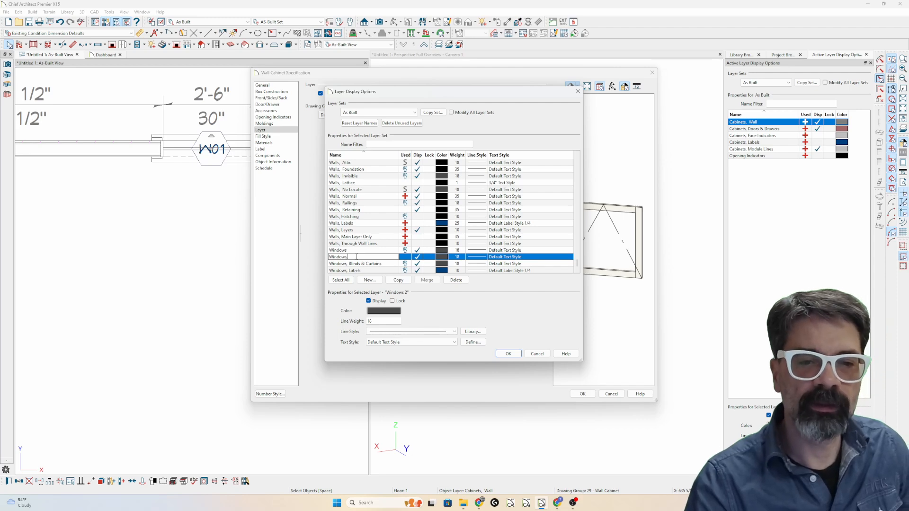
pyautogui.write(', o')
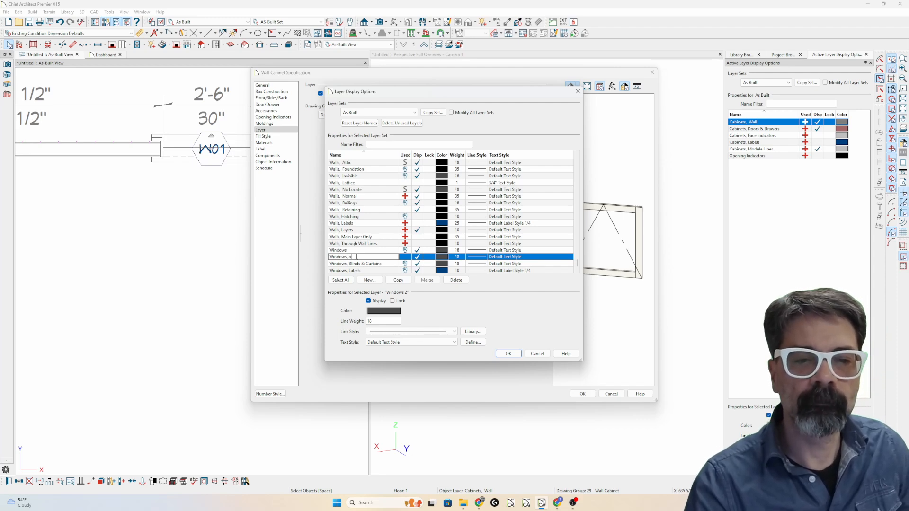
pyautogui.press('capslock')
pyautogui.write('pen')
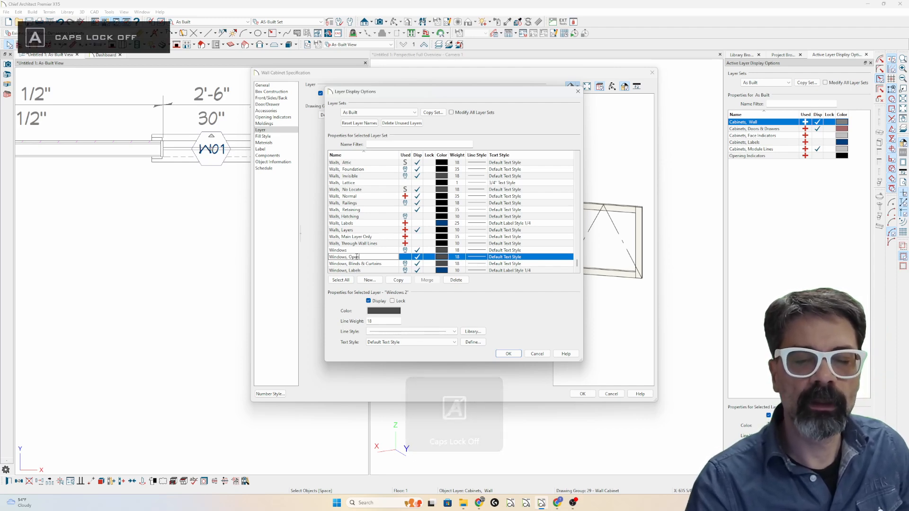
pyautogui.press('Return')
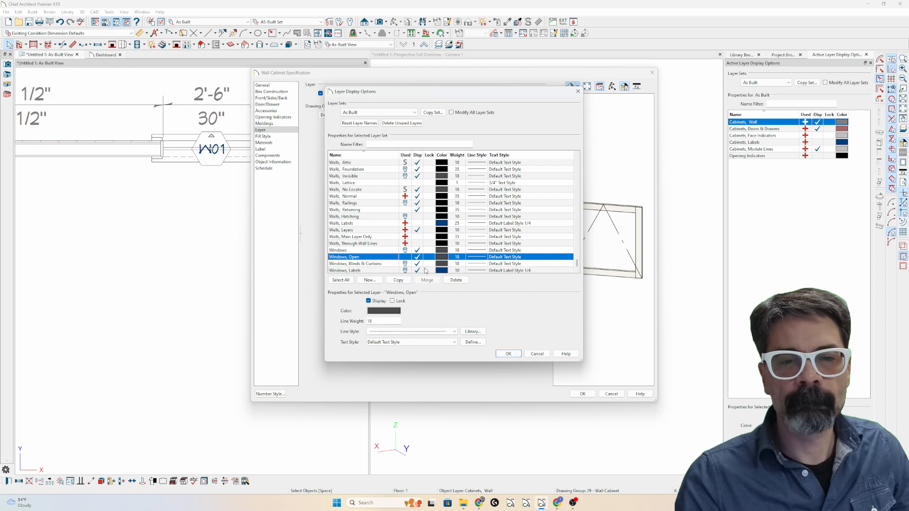
pyautogui.click(507, 354)
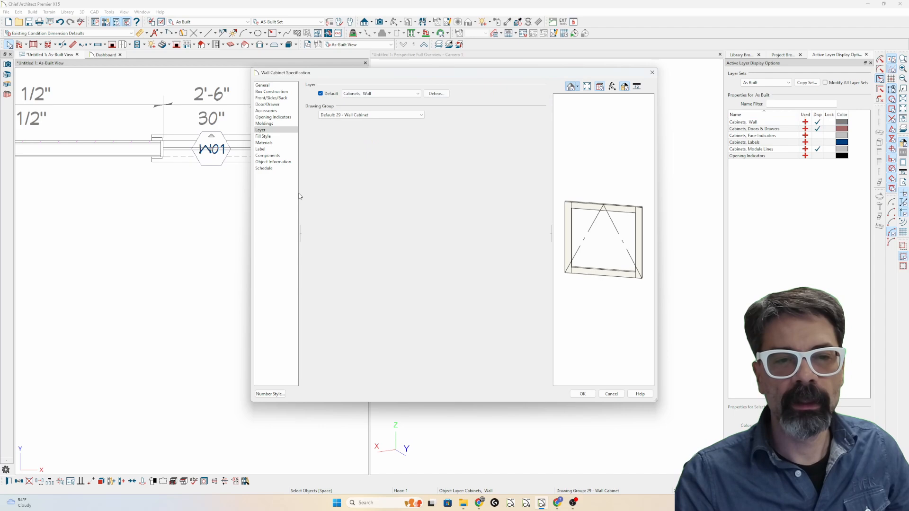
# Show the doors and rollout shelves of the duplicated cabinets open and apply the specification.
pyautogui.click(271, 98)
pyautogui.click(386, 383)
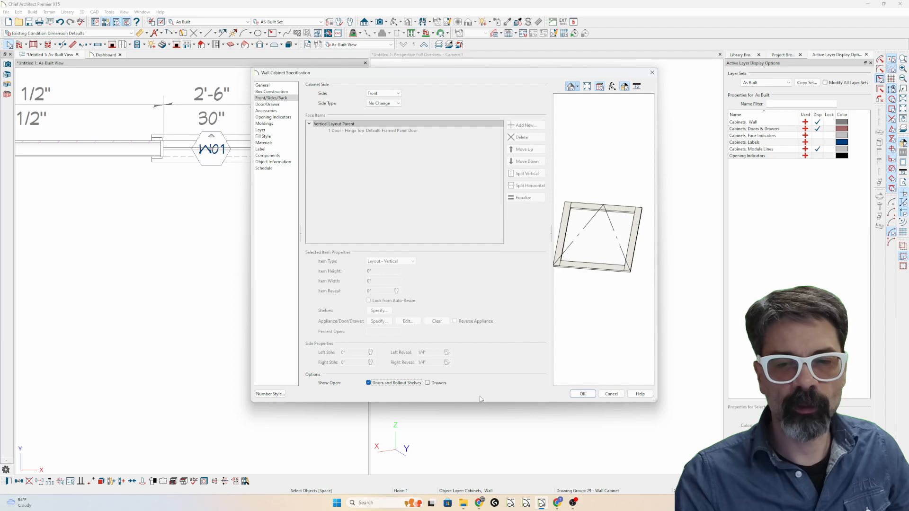
pyautogui.click(582, 393)
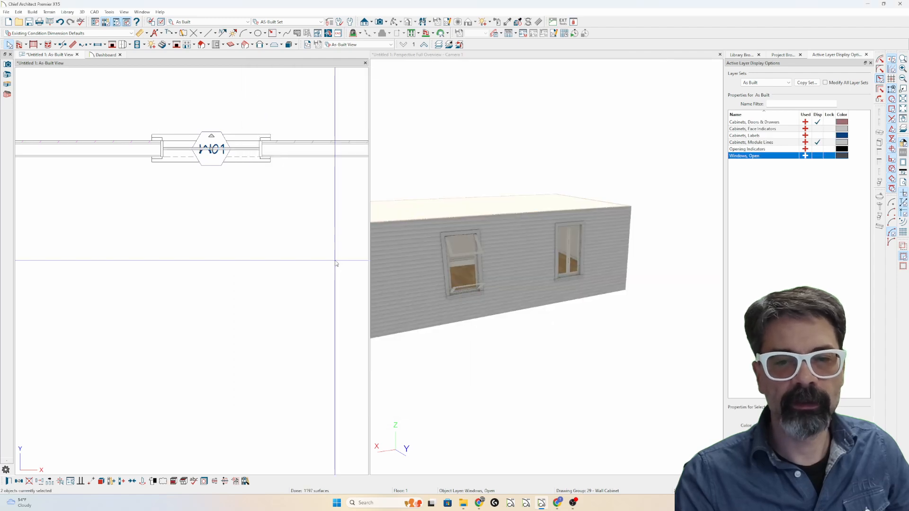
# Select both closed cabinets in the exterior perspective and open the layer display options from their specification.
pyautogui.click(461, 271)
pyautogui.scroll(5, 461, 272)
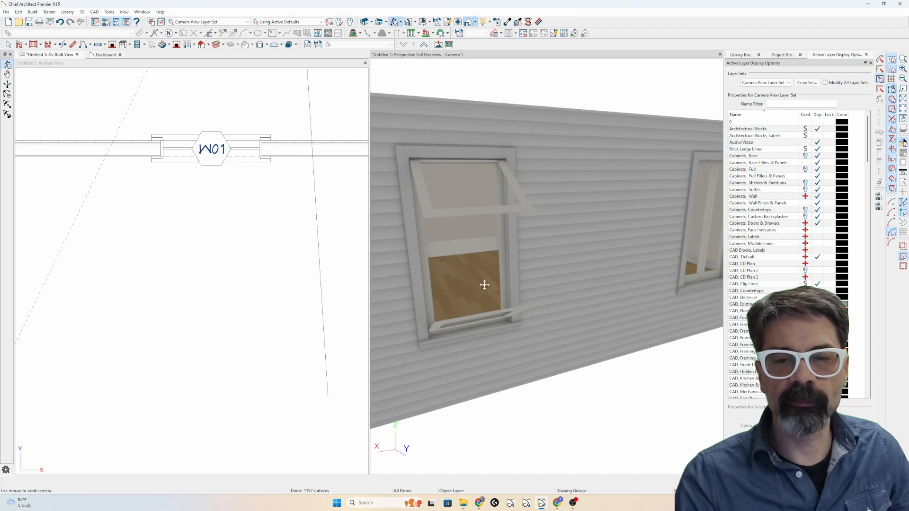
pyautogui.click(451, 234)
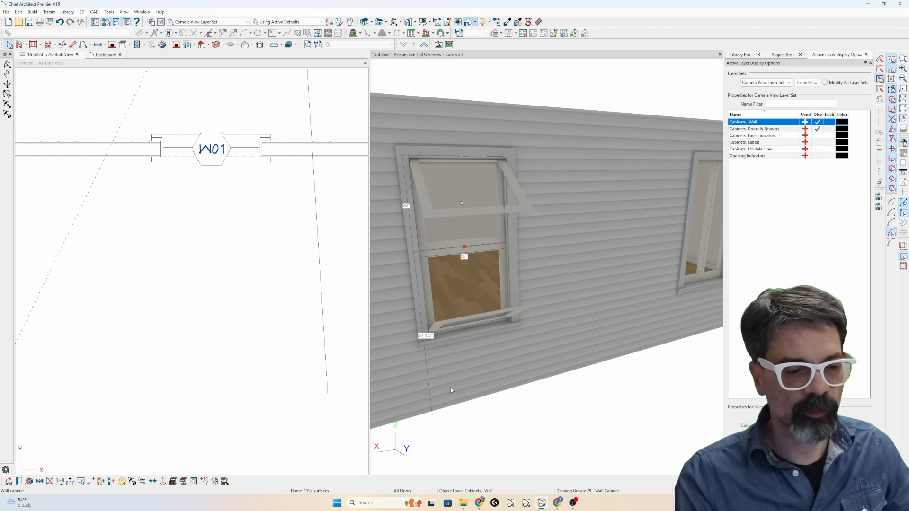
pyautogui.keyDown('shift'); pyautogui.click(449, 259); pyautogui.keyUp('shift')
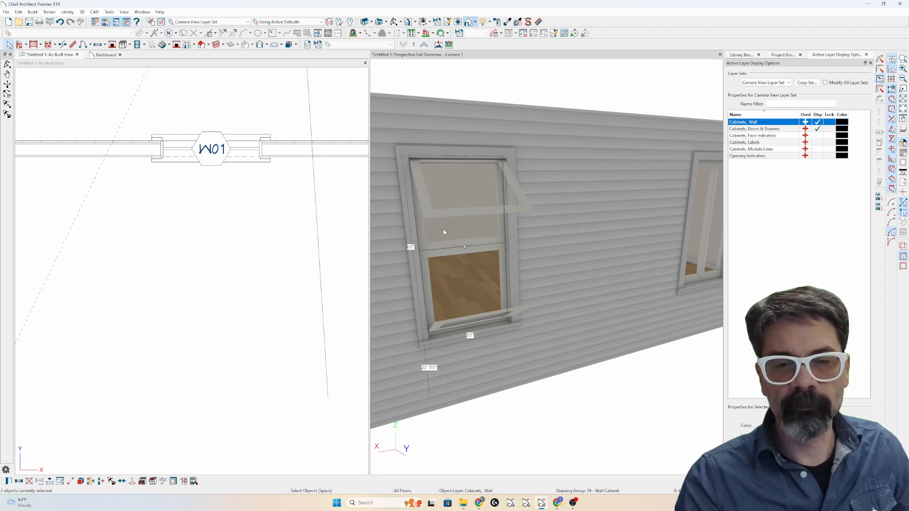
pyautogui.doubleClick(444, 232)
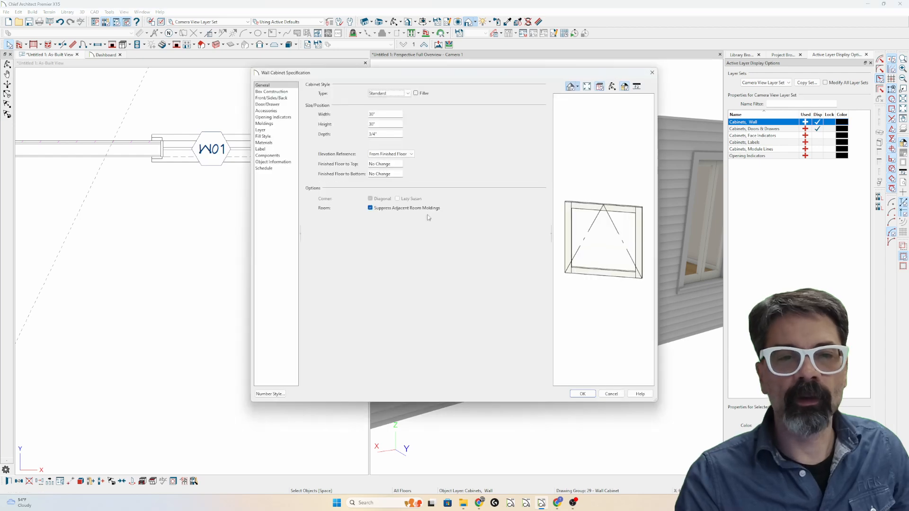
pyautogui.click(278, 131)
pyautogui.click(435, 93)
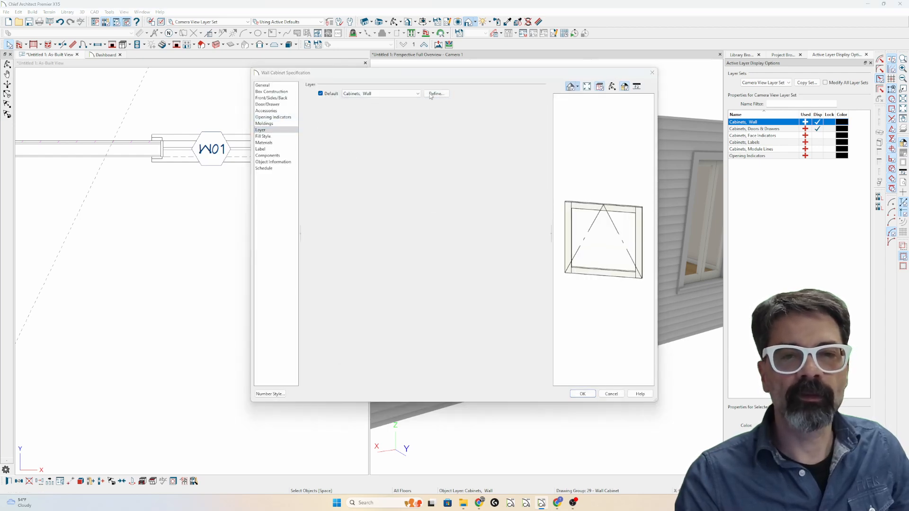
# Duplicate the Windows layer in the Camera View Layer Set and rename the copy "Windows, Closed".
pyautogui.scroll(-10, 364, 204)
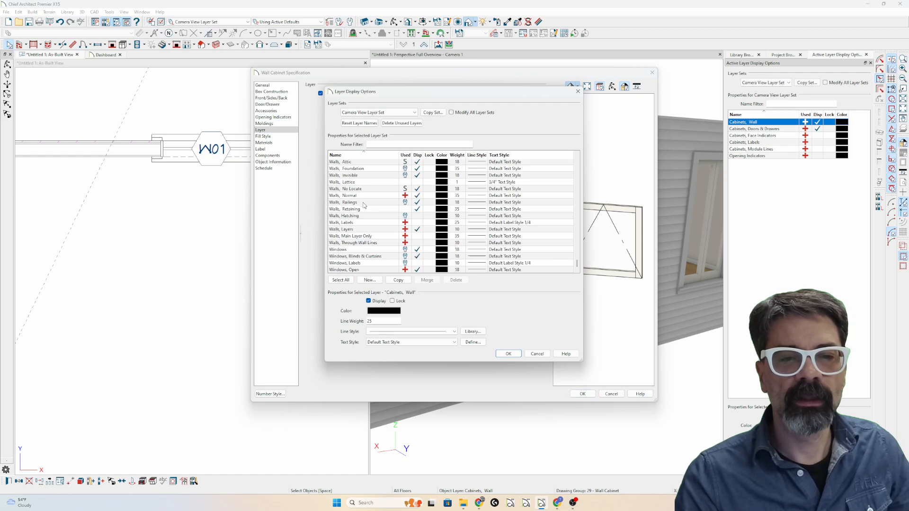
pyautogui.click(350, 250)
pyautogui.click(395, 282)
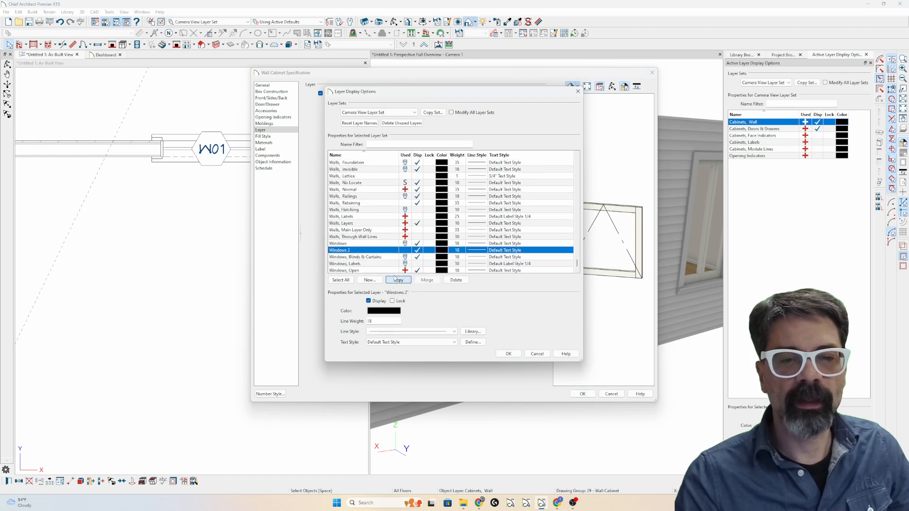
pyautogui.click(367, 250)
pyautogui.click(366, 252)
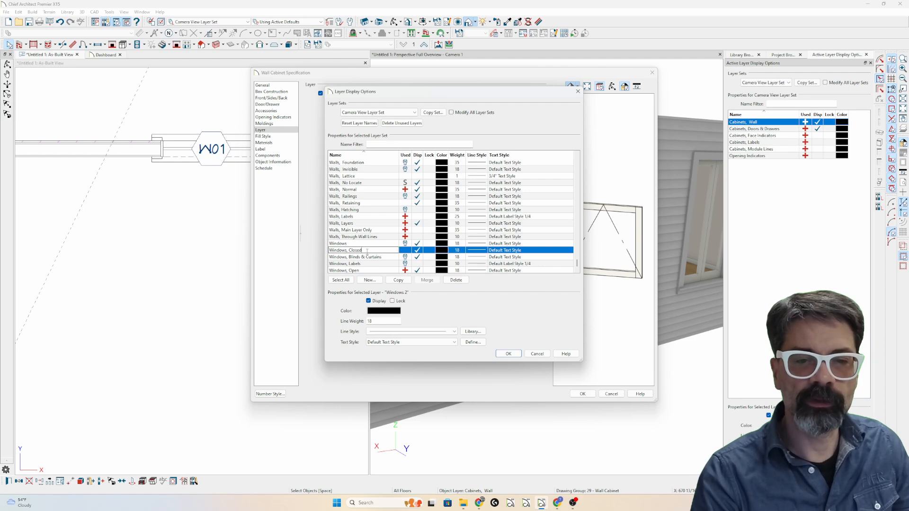
pyautogui.press('Return')
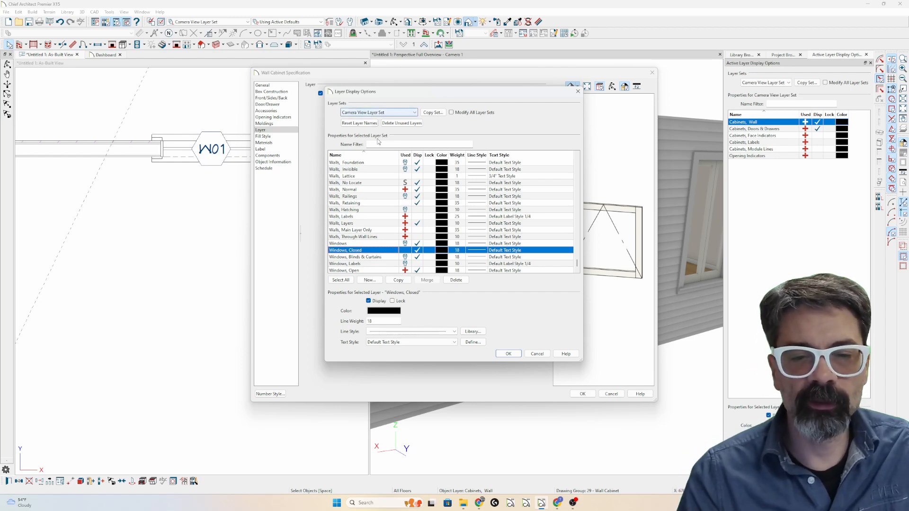
# Turn off the display of the "Windows, Open" layer in the Camera View Layer Set and assign the selected cabinets to it.
pyautogui.click(416, 270)
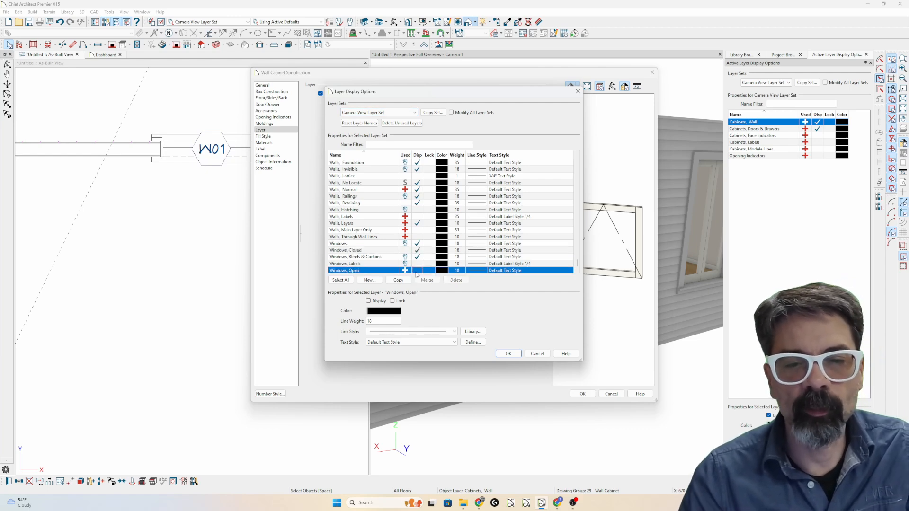
pyautogui.click(508, 354)
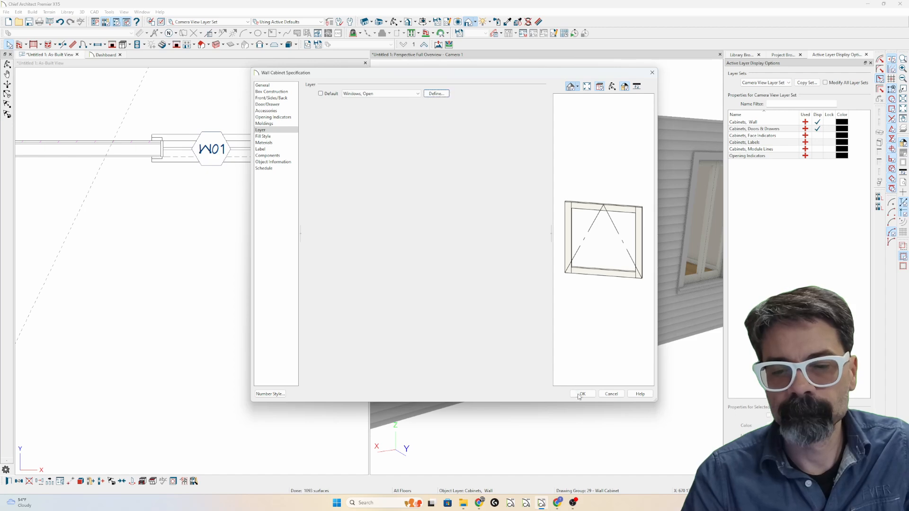
pyautogui.click(582, 393)
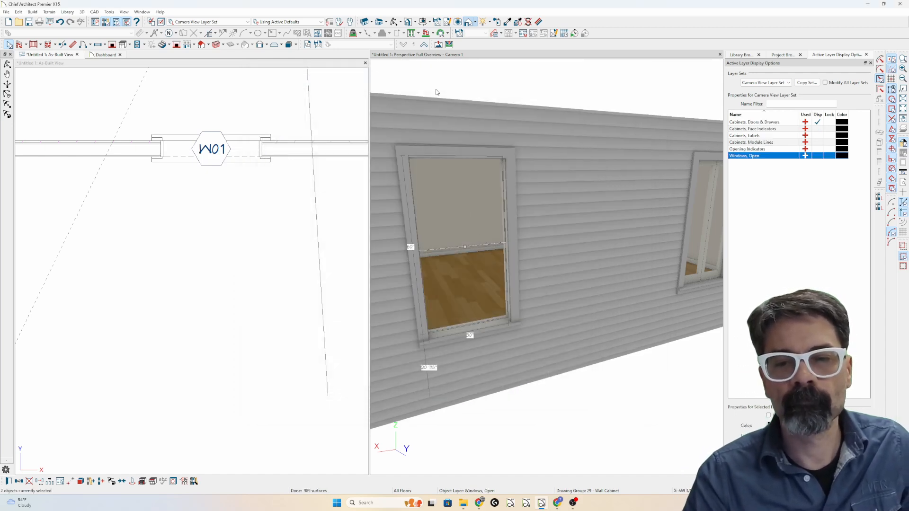
# Reassign both selected wall cabinets of the closed window to the "Windows, Closed" layer.
pyautogui.doubleClick(464, 223)
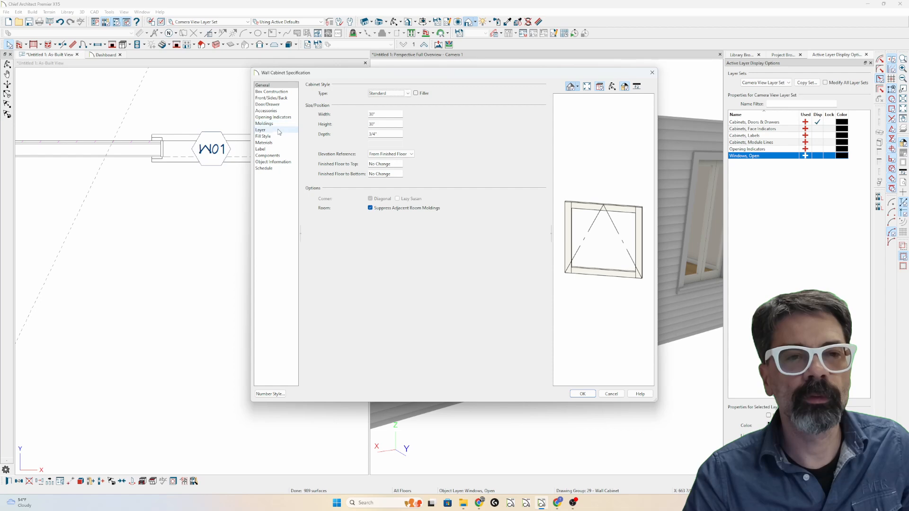
pyautogui.click(278, 134)
pyautogui.click(379, 94)
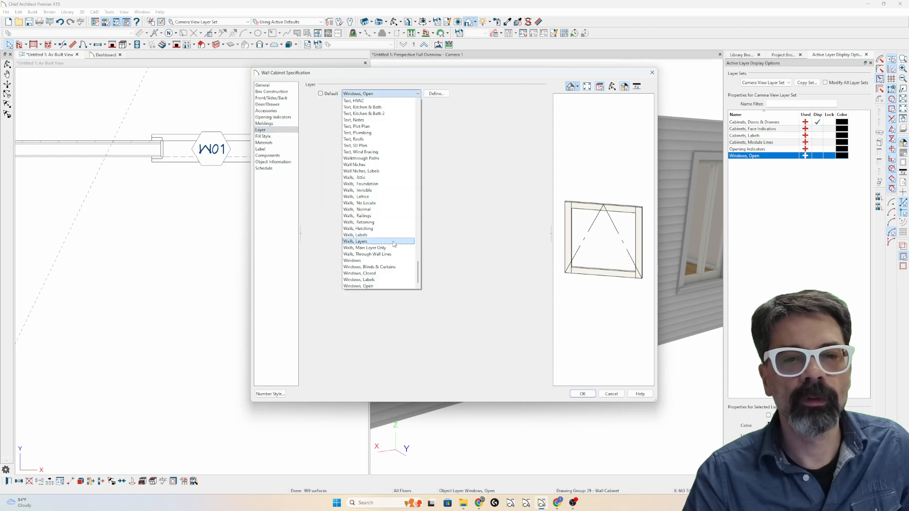
pyautogui.click(385, 274)
pyautogui.click(582, 393)
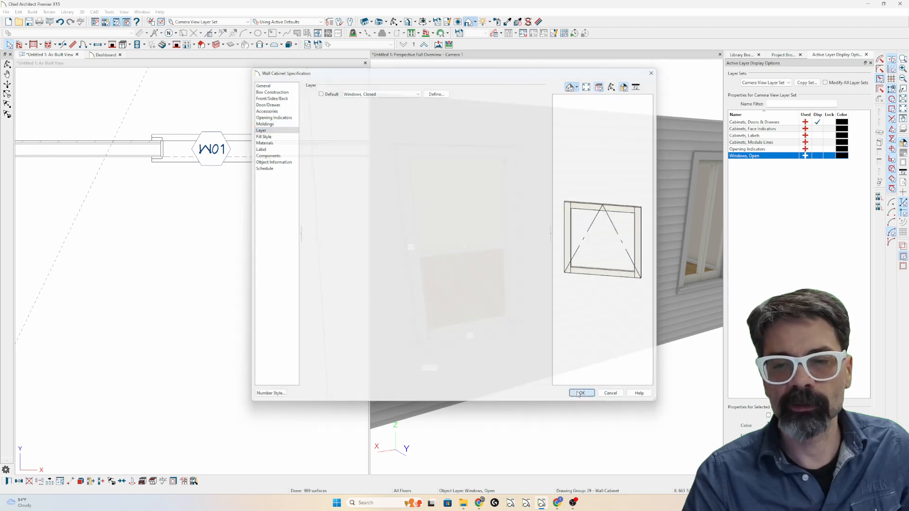
pyautogui.press('Escape')
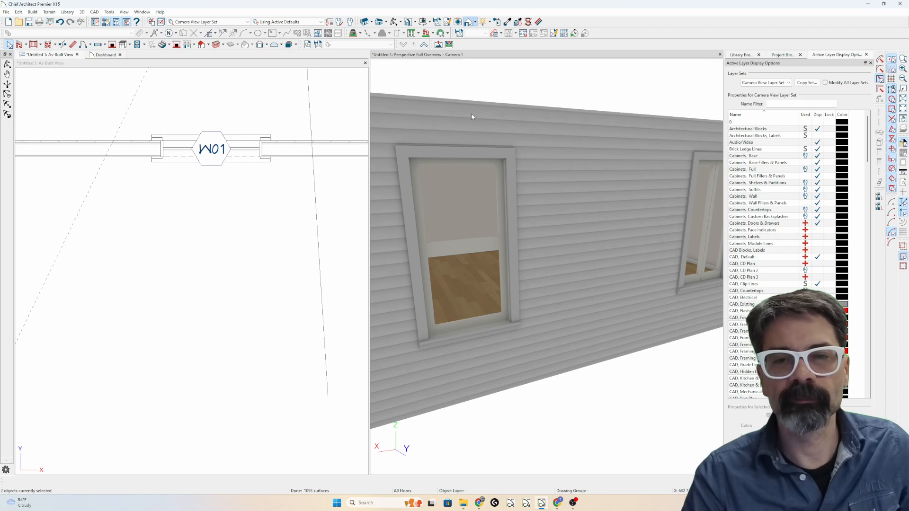
pyautogui.click(480, 252)
pyautogui.press('Delete')
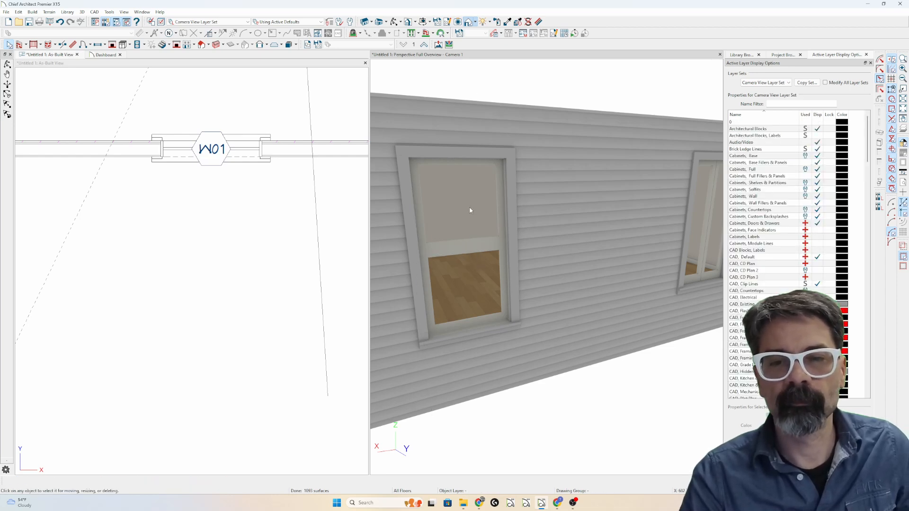
pyautogui.hotkey('ctrl', 'z')
pyautogui.doubleClick(470, 207)
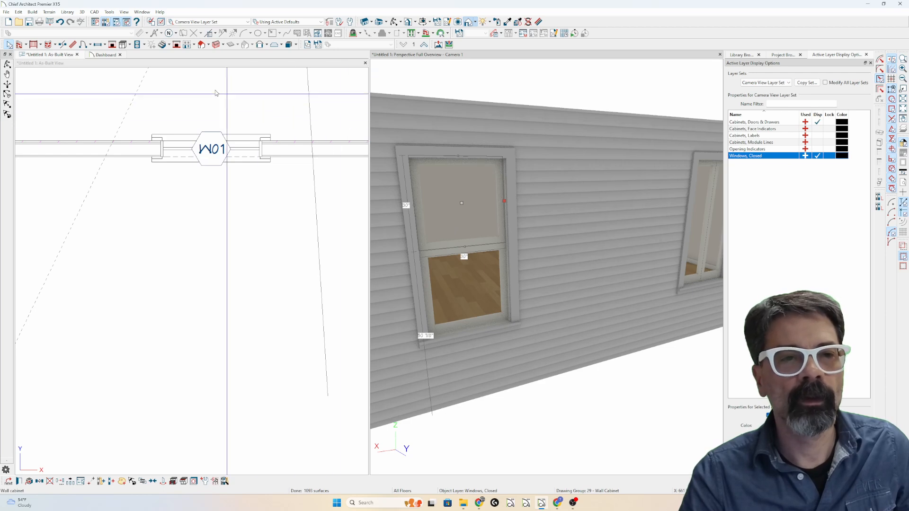
# Examine the closed windows from inside the room in a temporary full camera view and close that view.
pyautogui.scroll(-3, 234, 332)
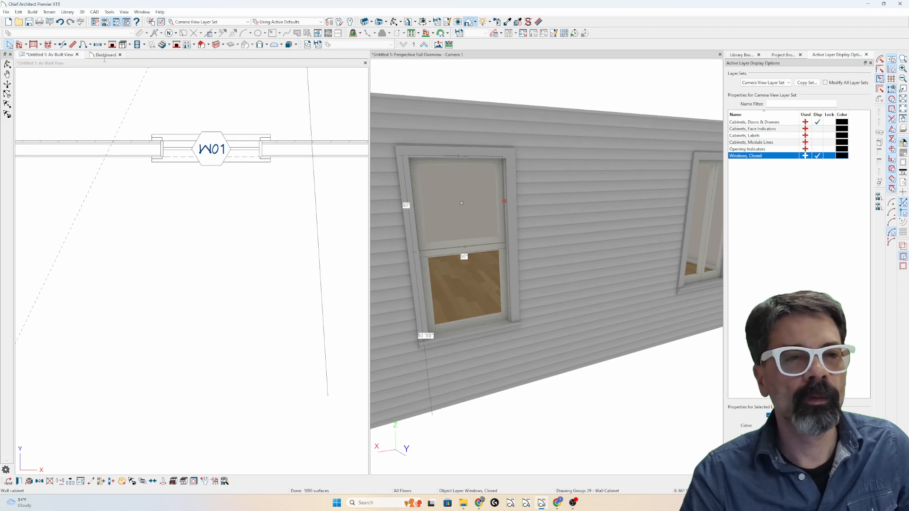
pyautogui.click(234, 362)
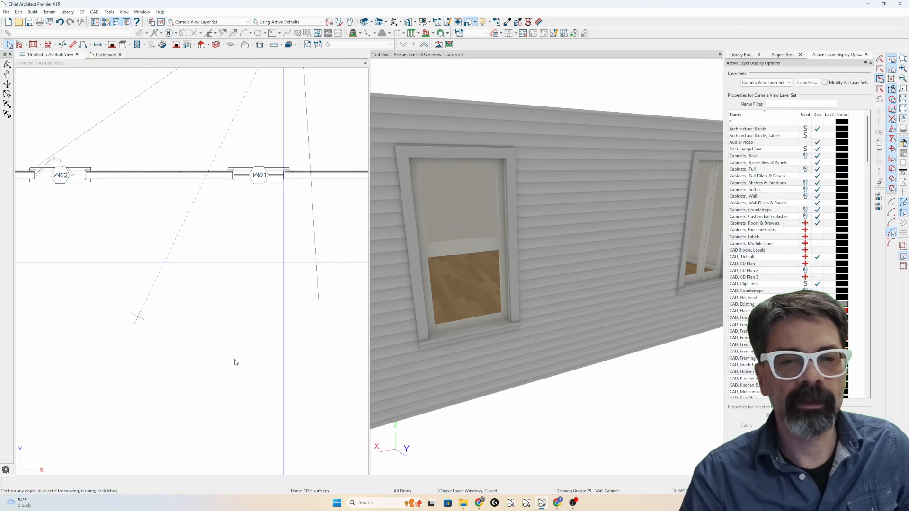
pyautogui.click(183, 425)
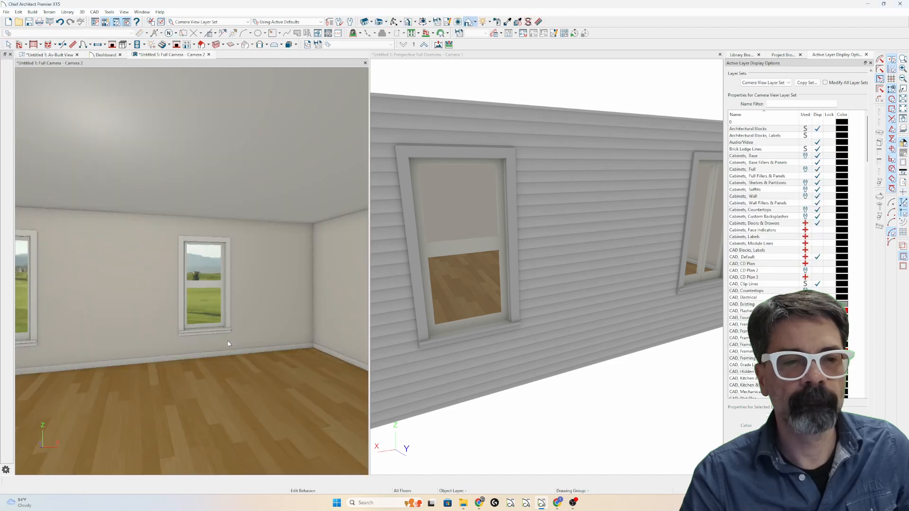
pyautogui.moveTo(218, 311); pyautogui.dragTo(177, 313)
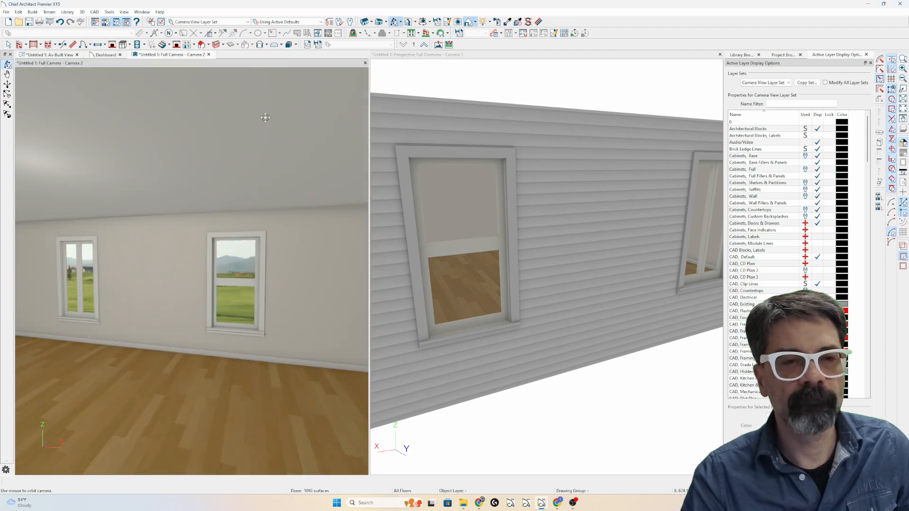
pyautogui.click(209, 54)
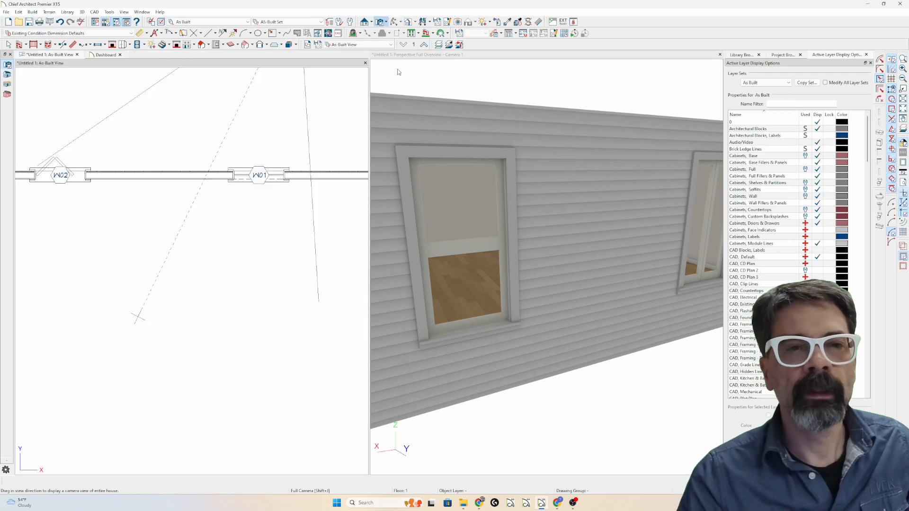
# Switch the exterior perspective to Camera View Layer Set Open and turn off the display of its "Windows, Closed" layer.
pyautogui.click(399, 72)
pyautogui.click(241, 22)
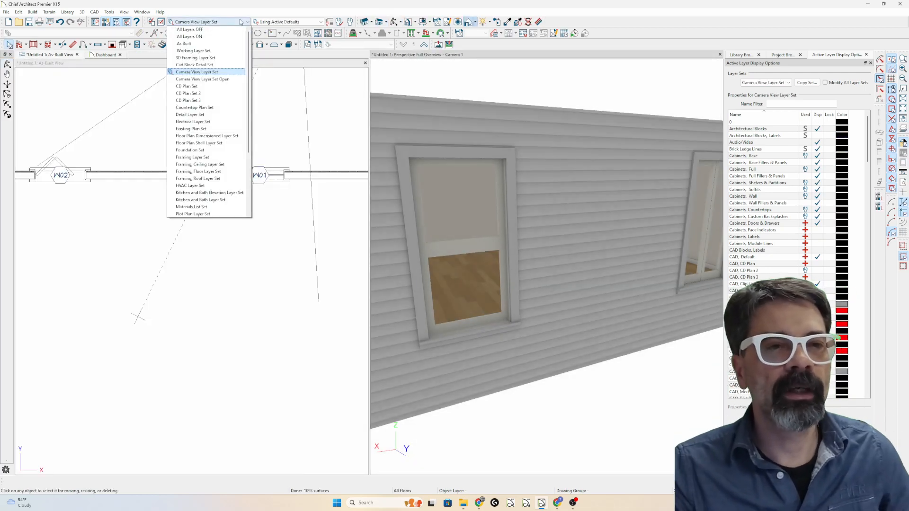
pyautogui.click(229, 80)
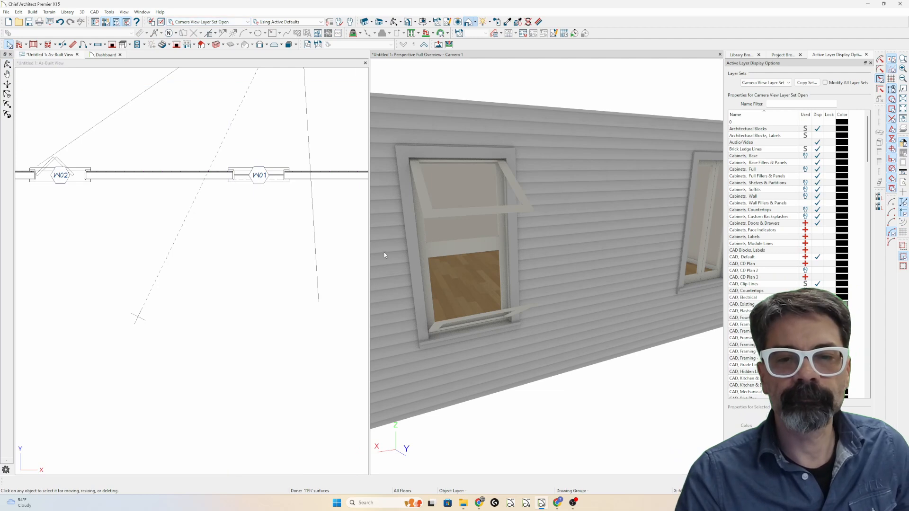
pyautogui.click(161, 21)
pyautogui.scroll(-20, 449, 249)
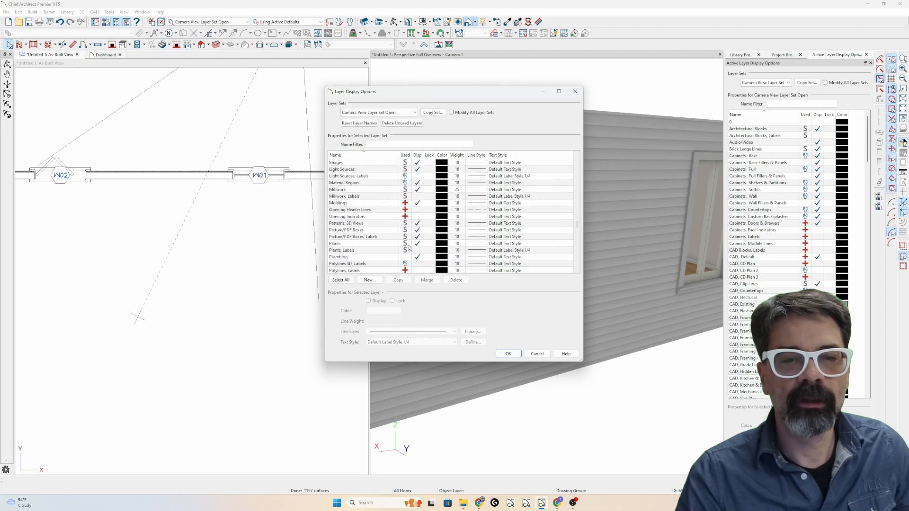
pyautogui.click(417, 257)
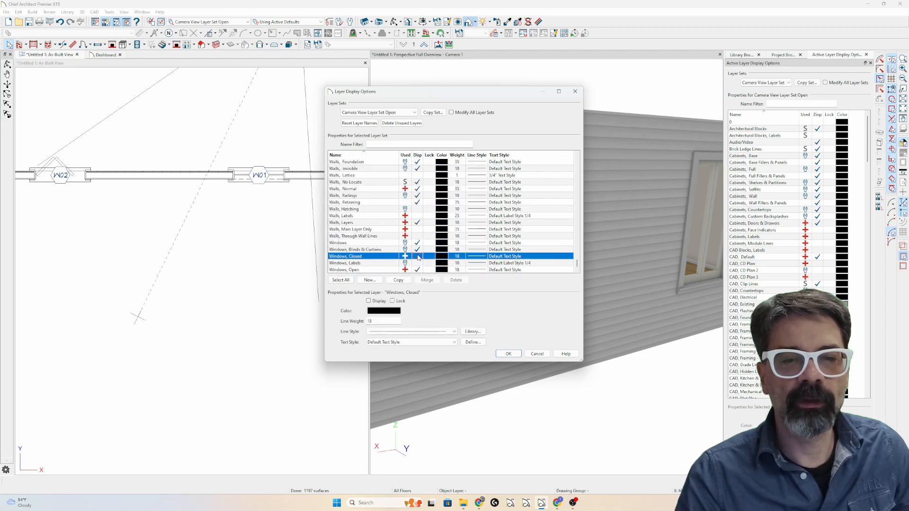
pyautogui.click(507, 354)
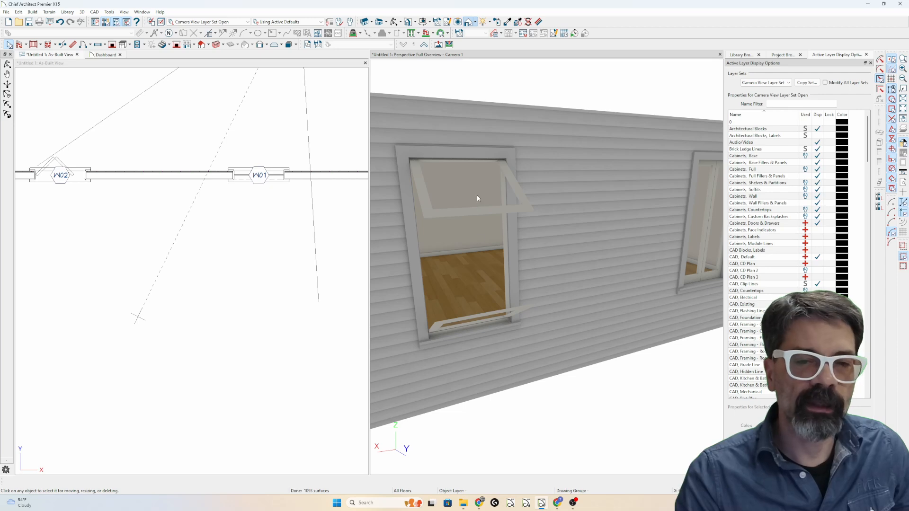
# Create a back clipped cross section through the W01 window to show its open sashes from the side.
pyautogui.click(479, 318)
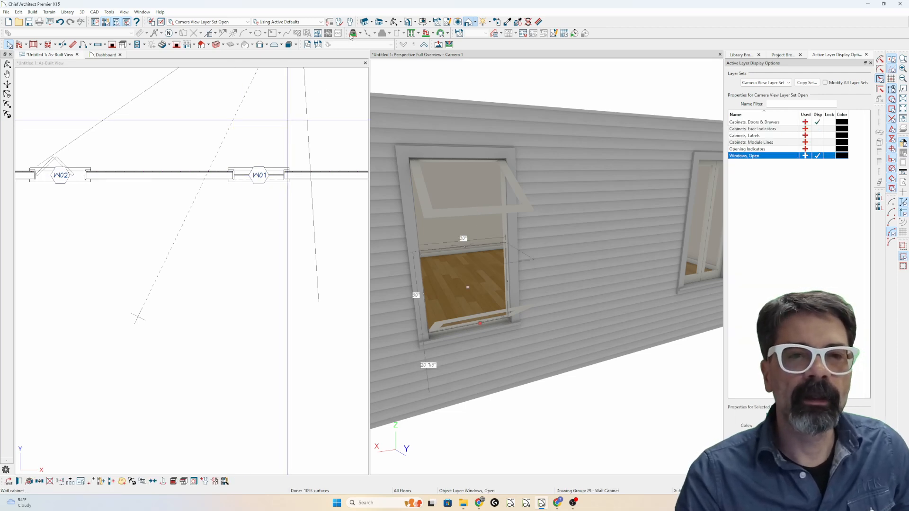
pyautogui.click(379, 22)
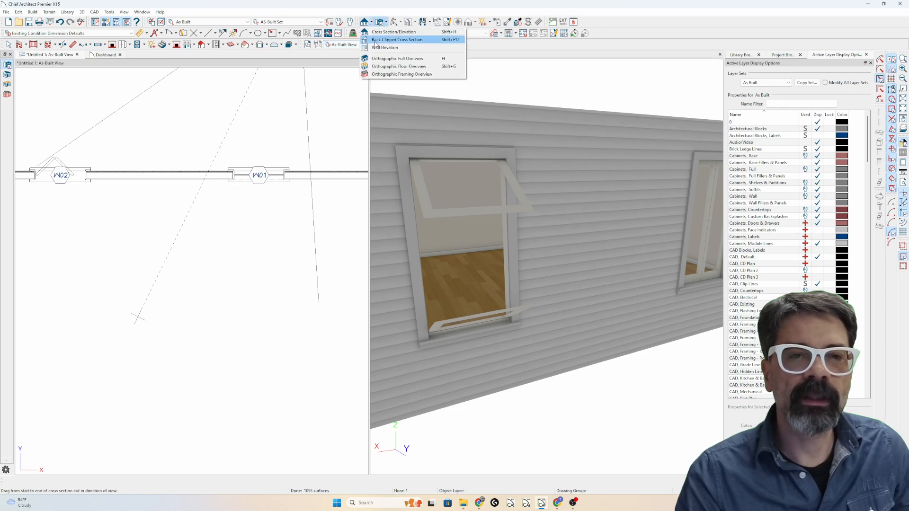
pyautogui.click(388, 39)
pyautogui.moveTo(221, 155); pyautogui.dragTo(307, 155)
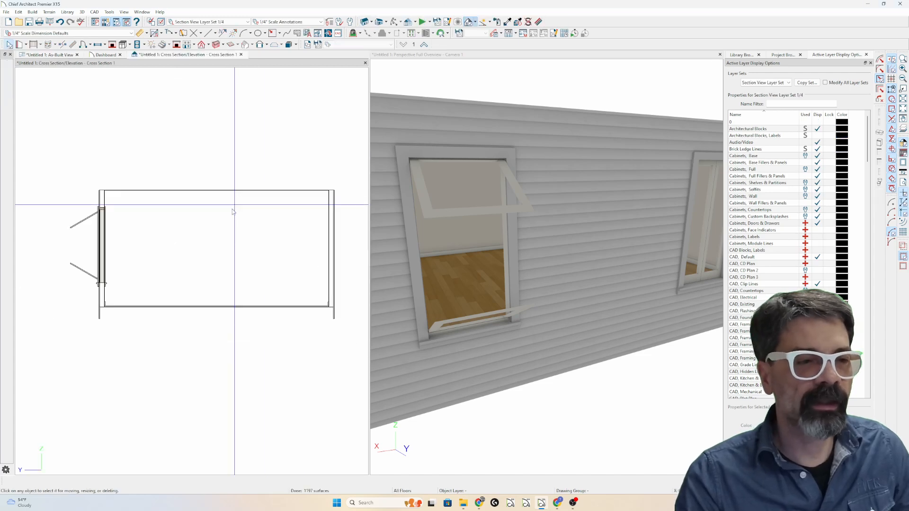
pyautogui.scroll(5, 40, 248)
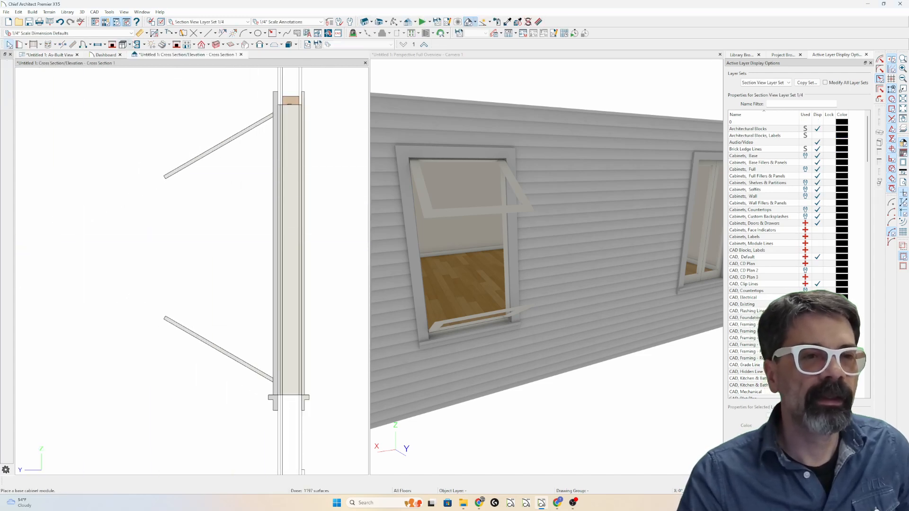
# Measure the vertical gap between the free ends of the upper and lower open sashes.
pyautogui.click(140, 34)
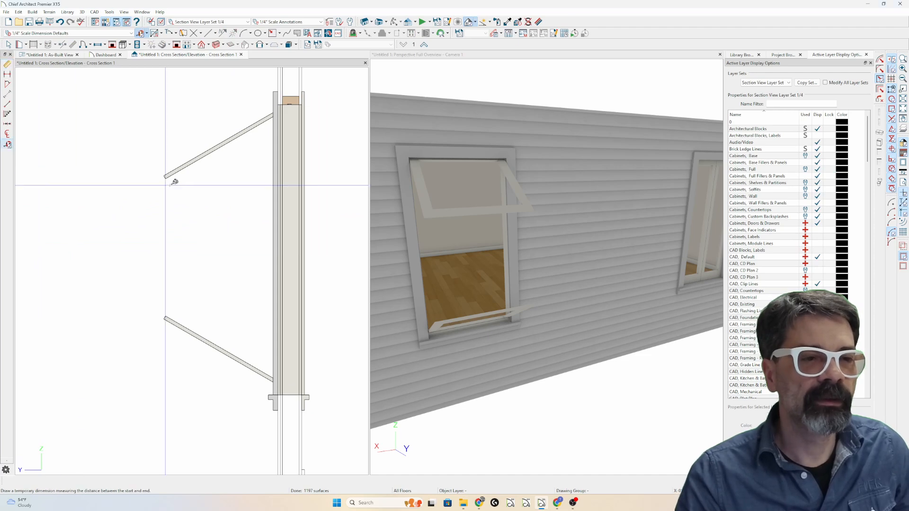
pyautogui.moveTo(168, 180); pyautogui.dragTo(167, 314)
pyautogui.press('space')
# Move the lower open-window cabinet up with a Z delta of 28 3/4" using Transform/Replicate.
pyautogui.click(175, 324)
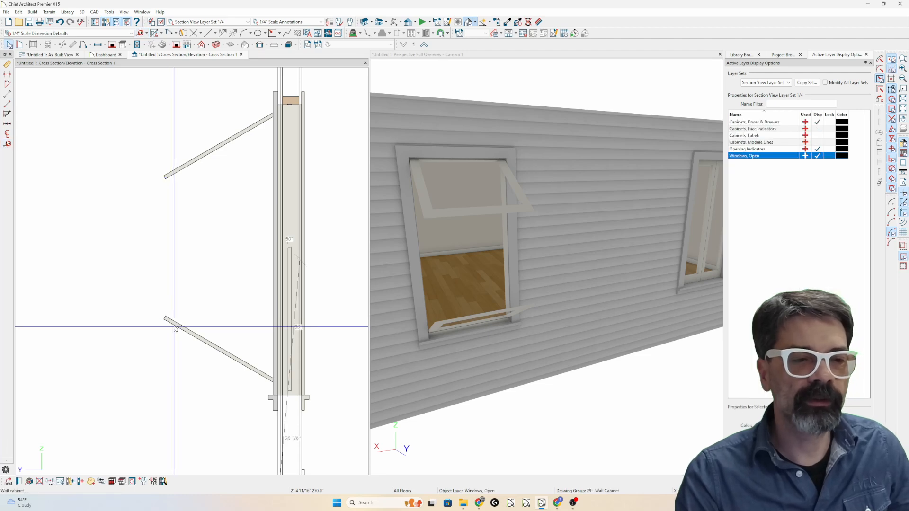
pyautogui.click(50, 481)
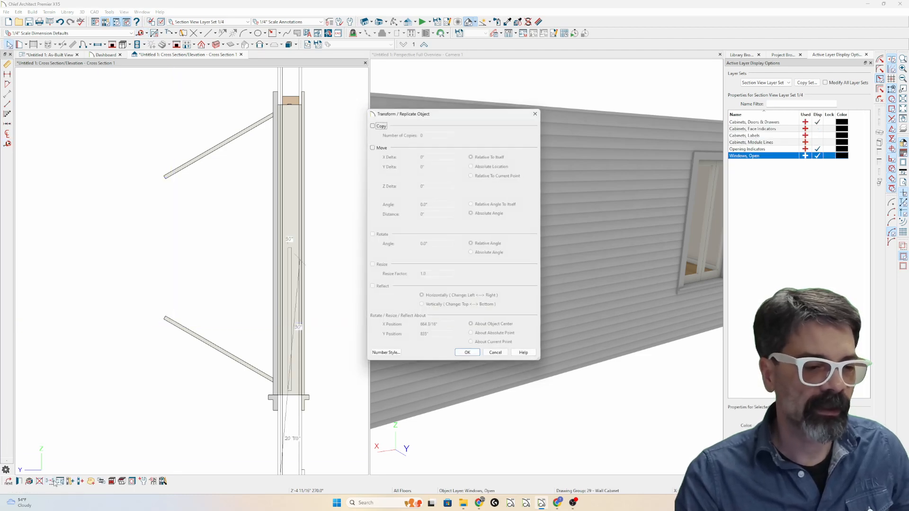
pyautogui.click(380, 147)
pyautogui.doubleClick(420, 186)
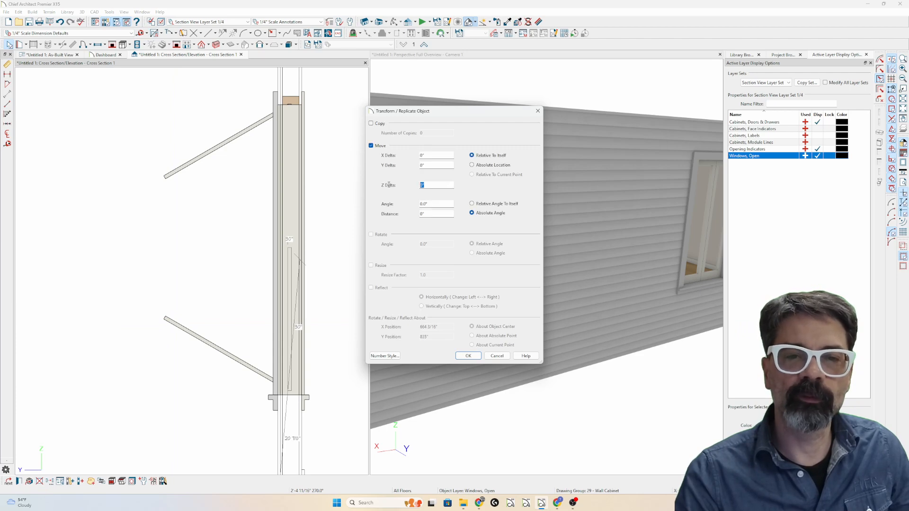
pyautogui.write('28 3/4')
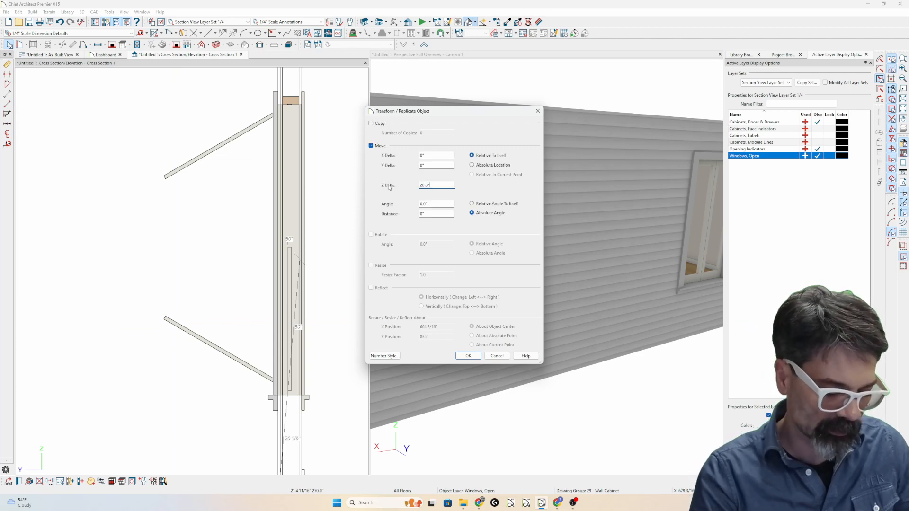
pyautogui.press('Return')
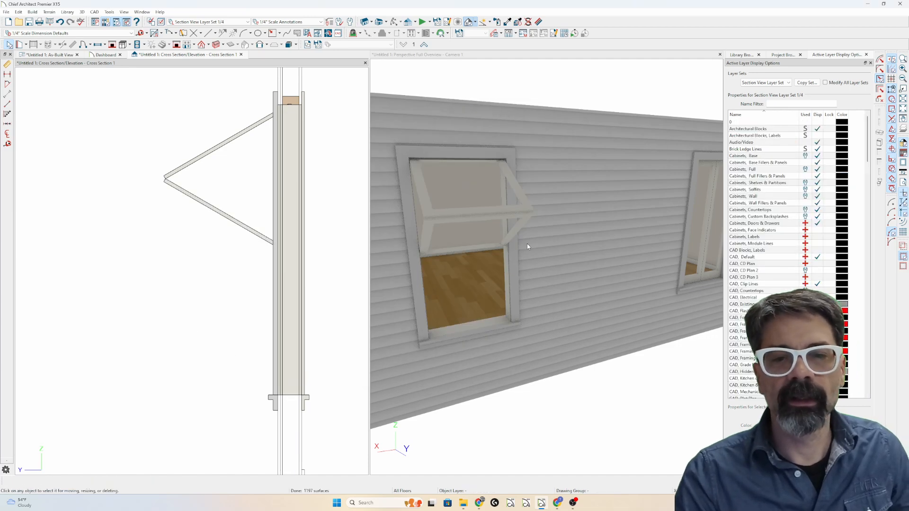
# Close the perspective overview and the cross section to return to the as-built floor plan.
pyautogui.click(719, 54)
pyautogui.click(242, 55)
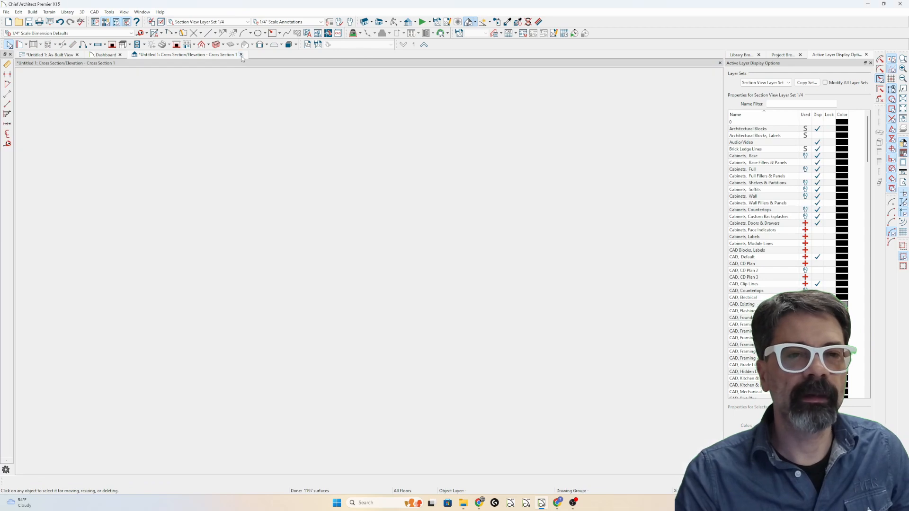
pyautogui.hotkey('ctrl', 's')
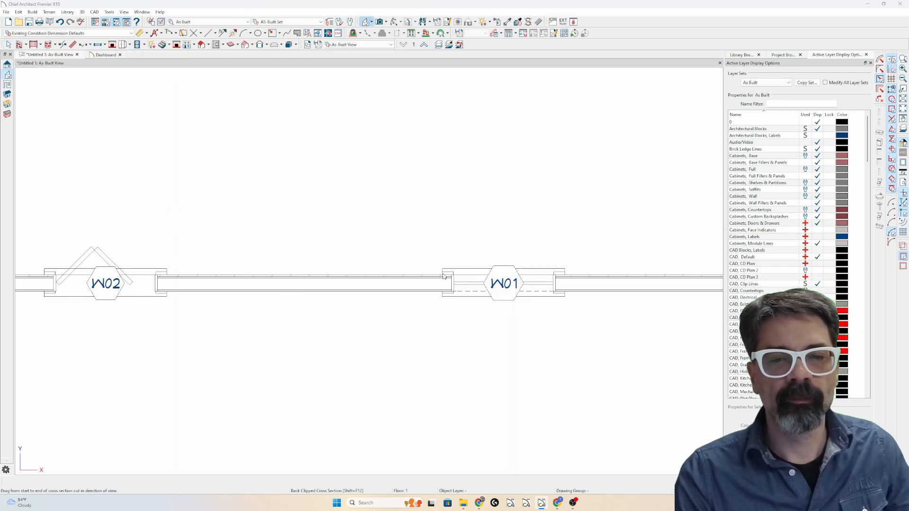
pyautogui.click(316, 195)
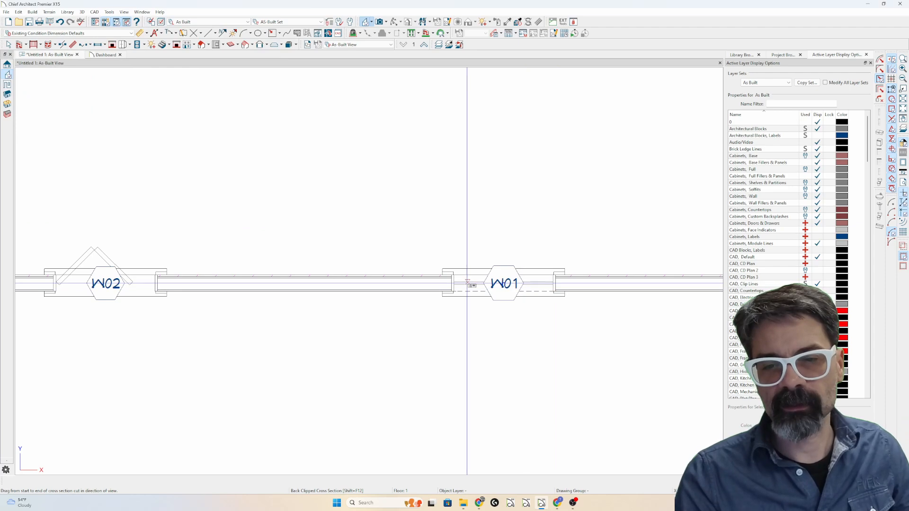
# Change the object information description of the W01 doorway to "2-SASH BIFOLD VERTICAL".
pyautogui.click(466, 292)
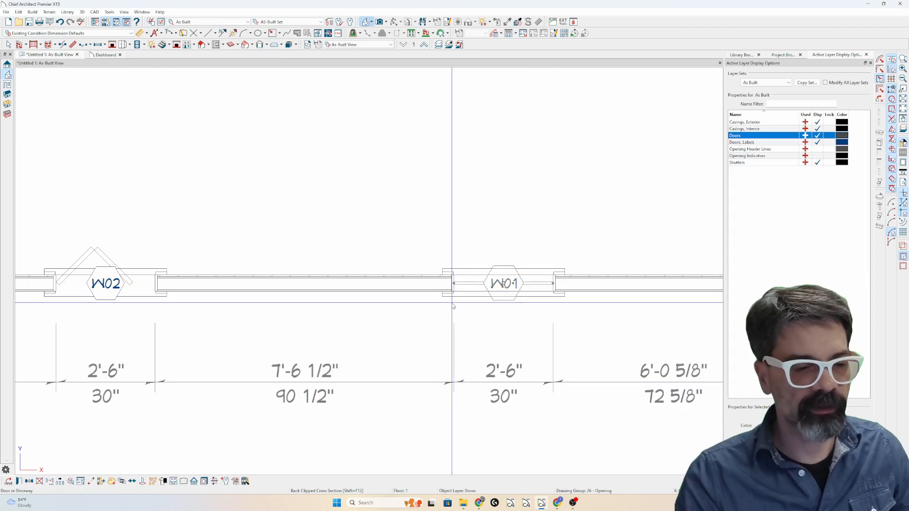
pyautogui.hotkey('ctrl', 'e')
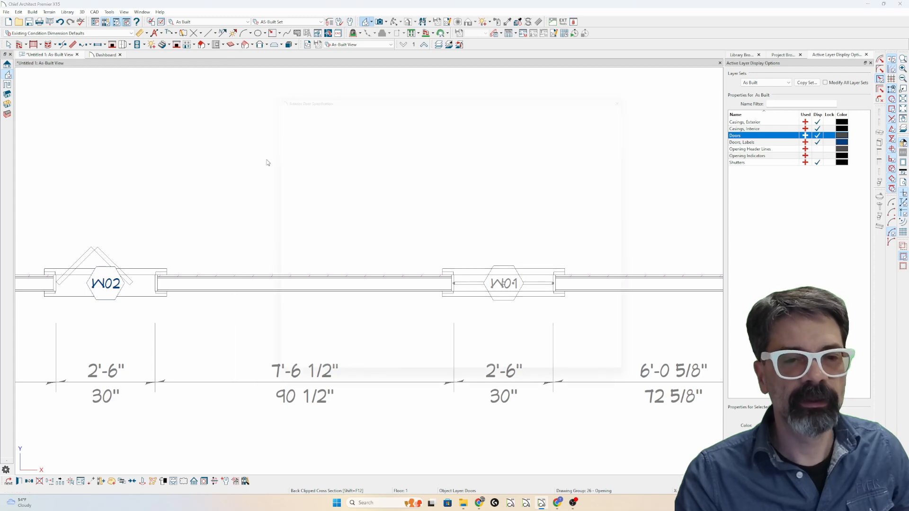
pyautogui.click(280, 206)
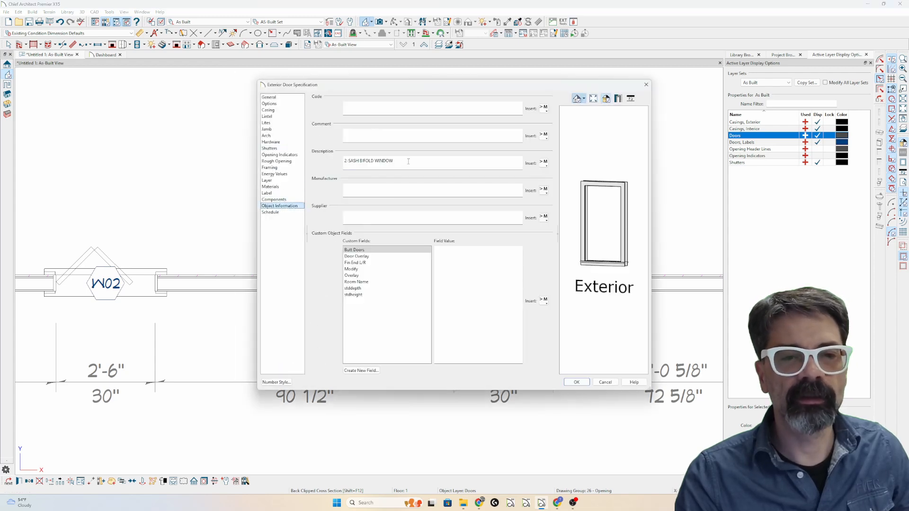
pyautogui.moveTo(394, 161); pyautogui.dragTo(370, 162)
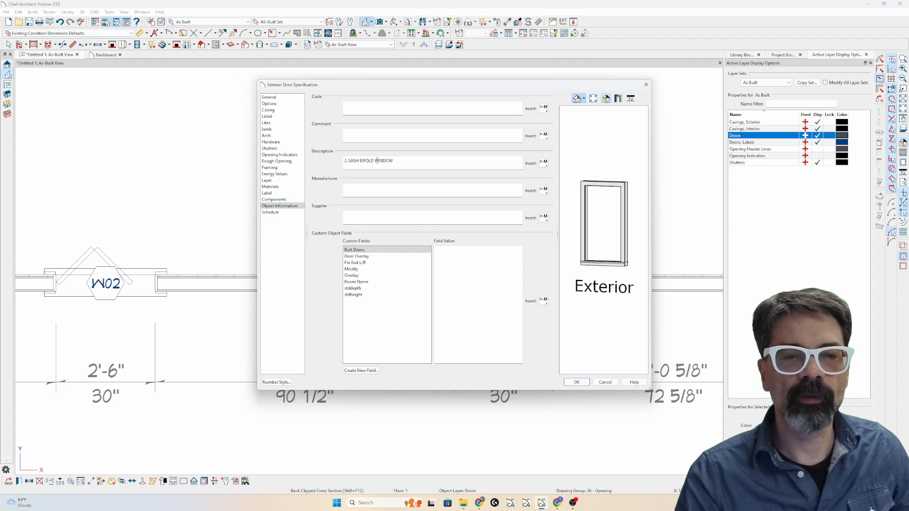
pyautogui.press('capslock')
pyautogui.write('VERTI')
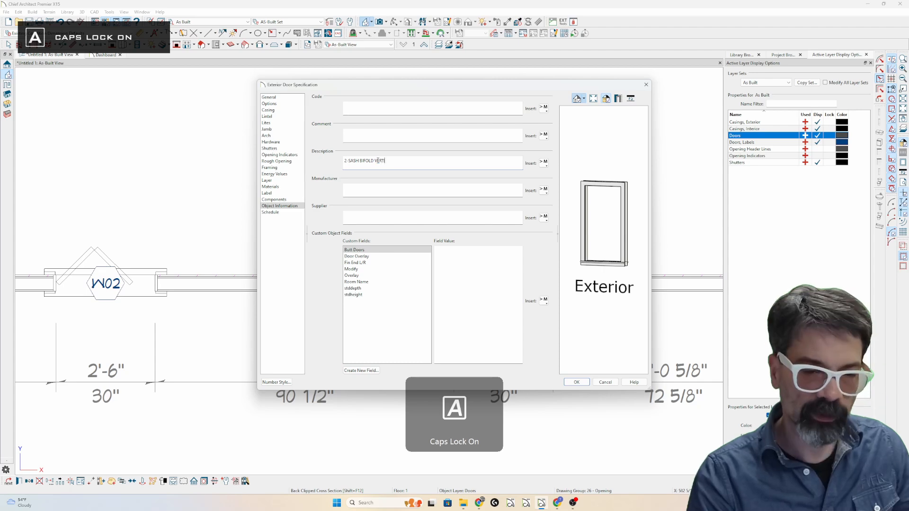
pyautogui.write('CAL')
pyautogui.press('Return')
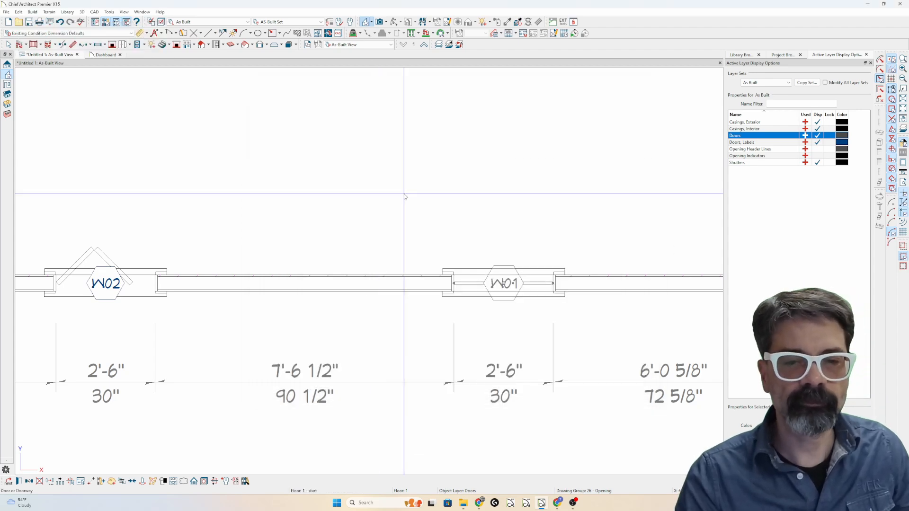
# Create a Perspective Full Overview of the house and view the exterior wall with both bifold windows up close.
pyautogui.press('Escape')
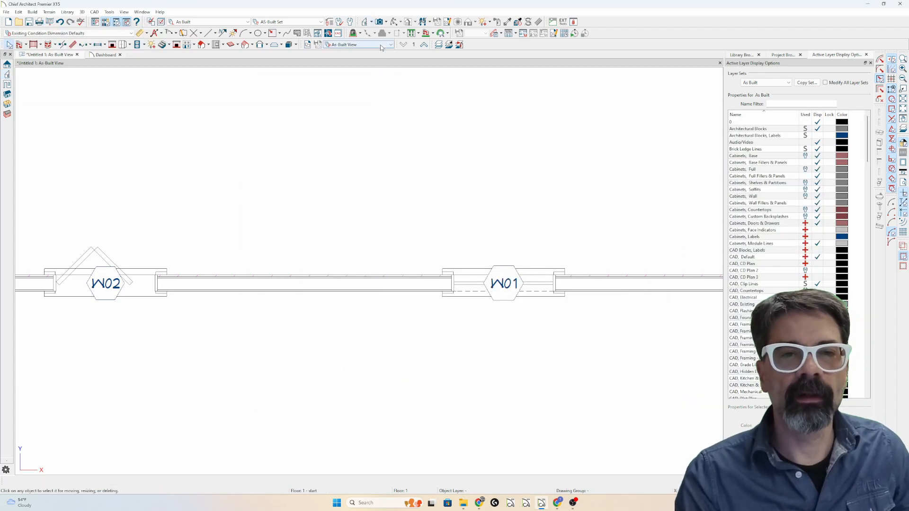
pyautogui.click(386, 22)
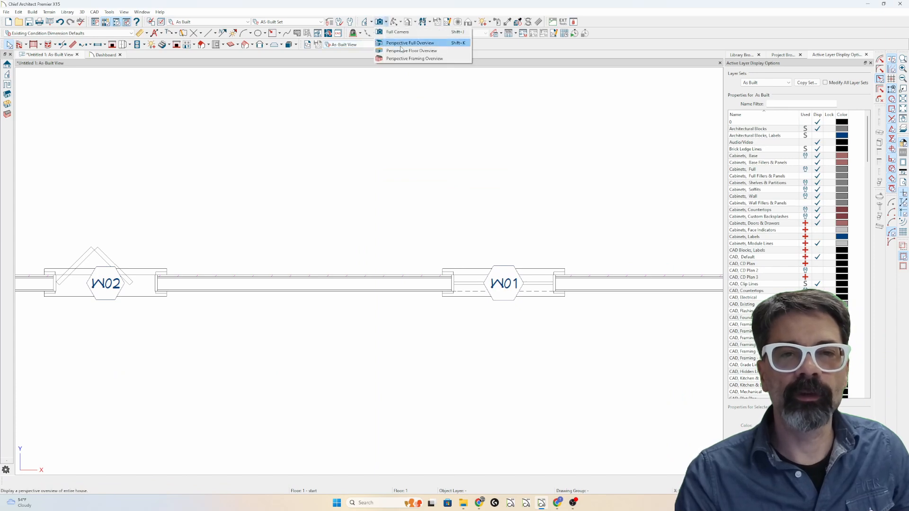
pyautogui.click(401, 45)
pyautogui.moveTo(456, 247); pyautogui.dragTo(299, 248)
pyautogui.scroll(2, 371, 231)
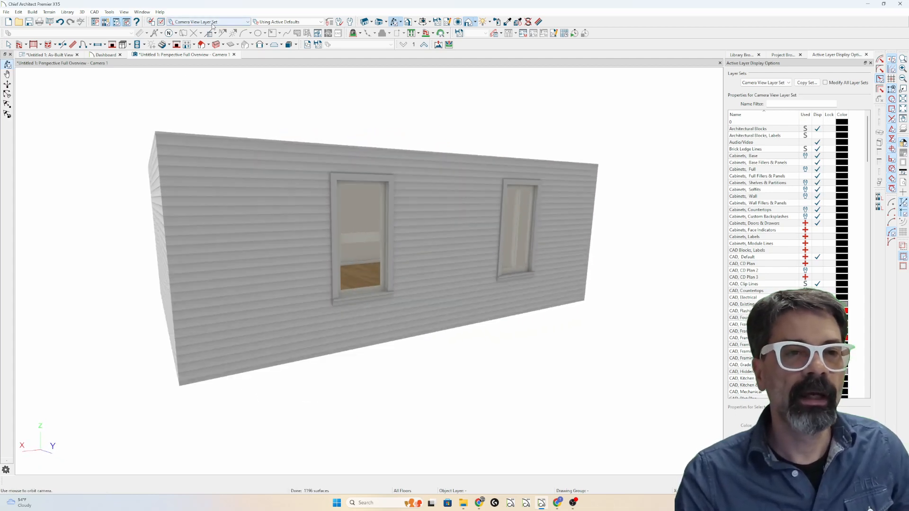
# Switch the perspective overview to Camera View Layer Set Open to display the vertical bifold window's open sashes.
pyautogui.click(212, 23)
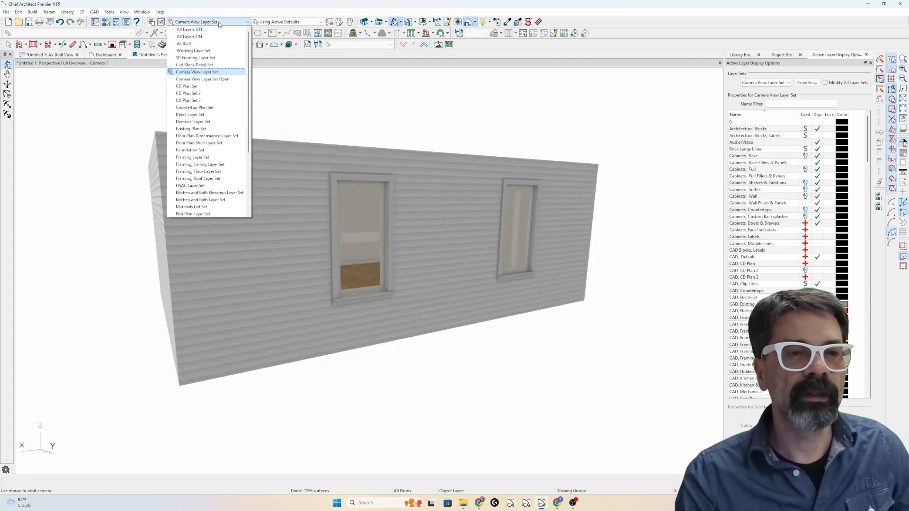
pyautogui.click(227, 79)
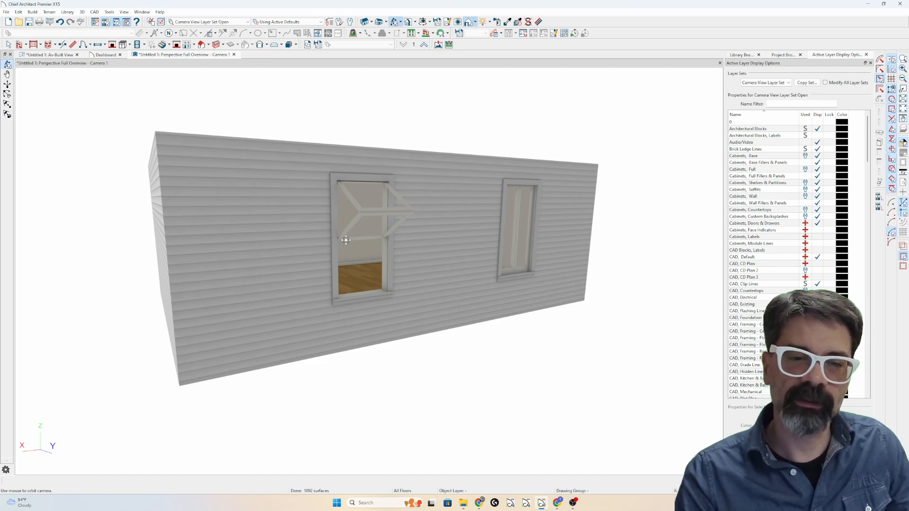
pyautogui.moveTo(366, 214)
pyautogui.mouseDown()
pyautogui.moveTo(400, 240)
pyautogui.moveTo(350, 222)
pyautogui.mouseUp()
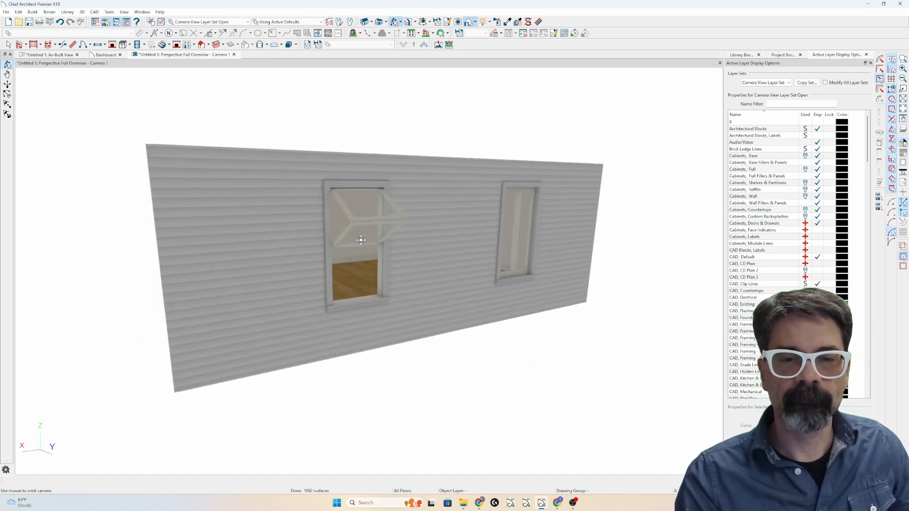
pyautogui.click(338, 187)
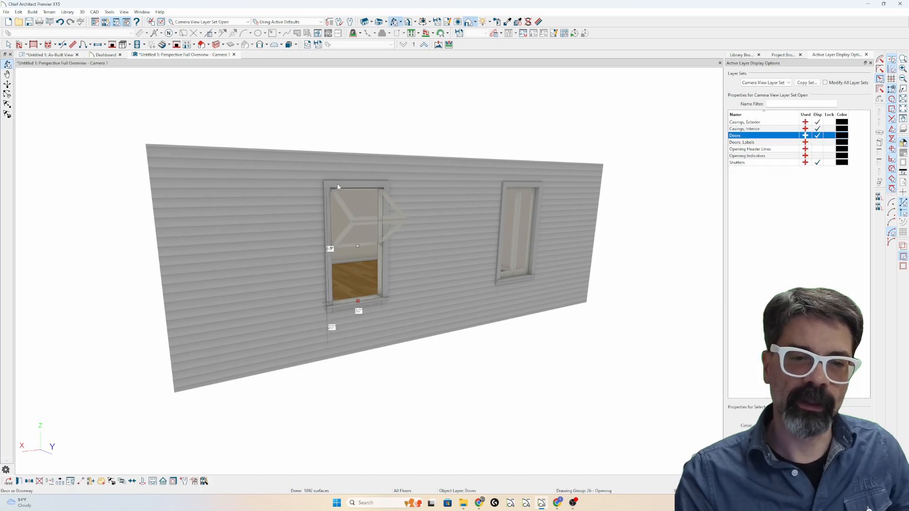
# Switch the overview back to Camera View Layer Set and inspect the closed vertical bifold window from above.
pyautogui.click(240, 24)
pyautogui.click(238, 76)
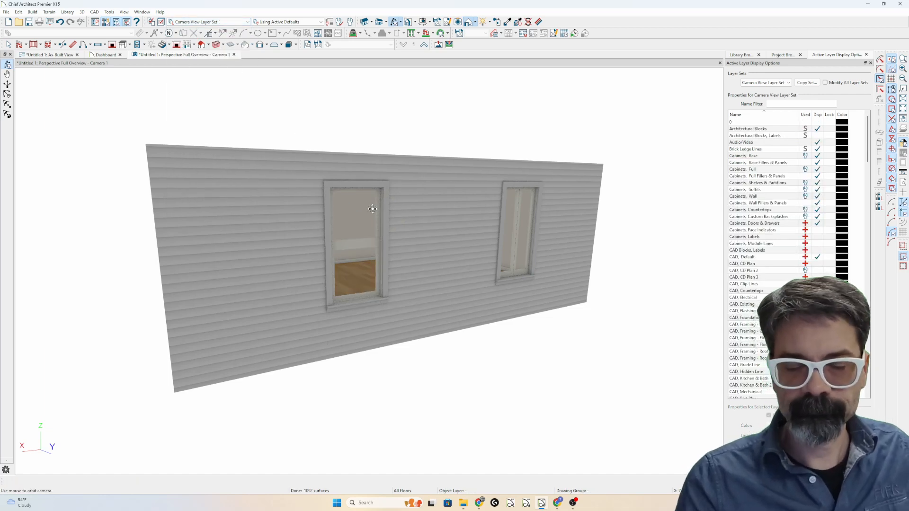
pyautogui.moveTo(372, 210); pyautogui.dragTo(324, 237)
pyautogui.moveTo(321, 245); pyautogui.dragTo(337, 236)
# Apply Camera View Layer Set Open to the overview and set the neighbouring side-folding bifold window to show open.
pyautogui.click(227, 21)
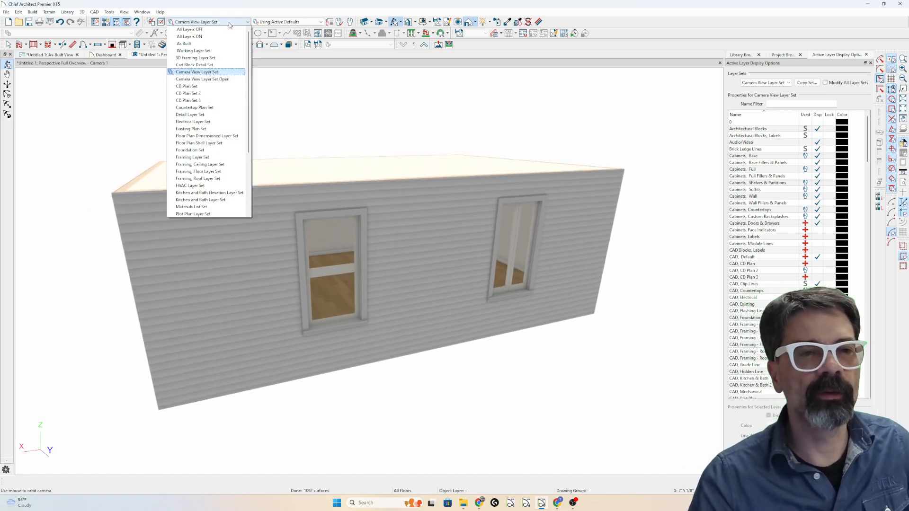
pyautogui.click(228, 75)
pyautogui.click(528, 243)
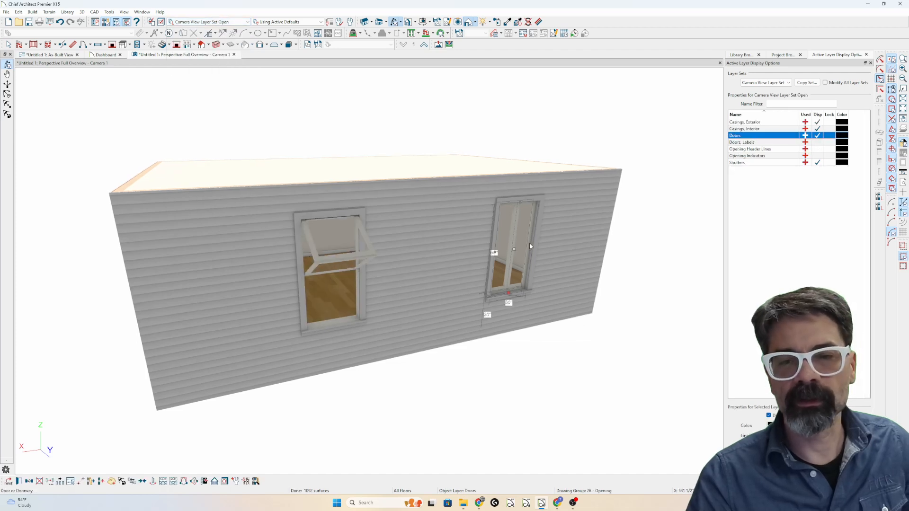
pyautogui.click(205, 481)
pyautogui.press('Escape')
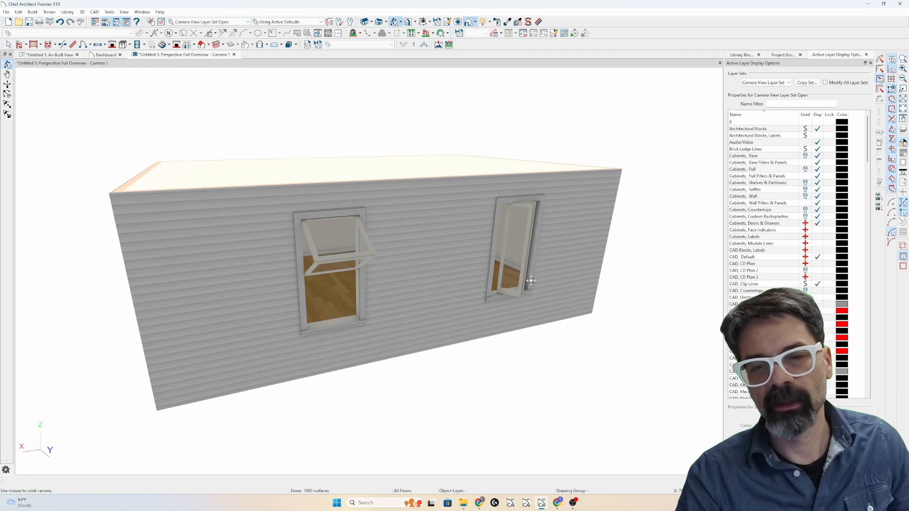